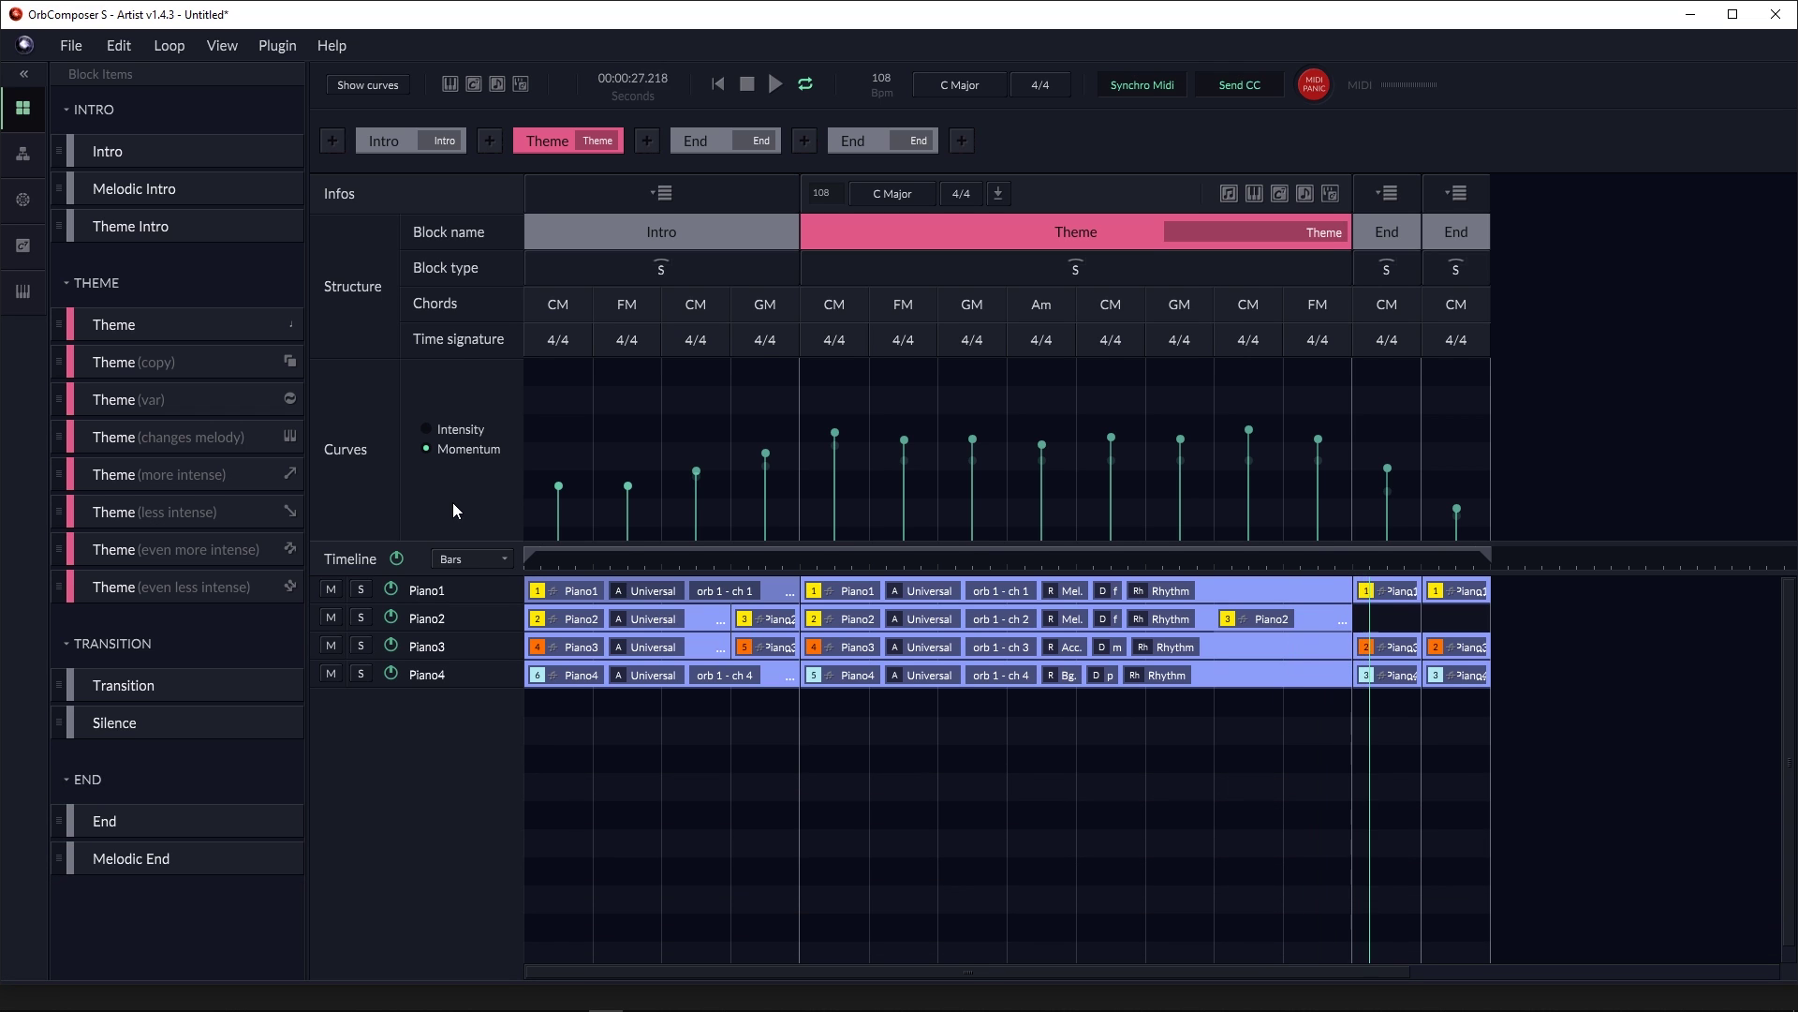
Toggle loop playback off and back on.
{"action": "left_click", "coordinate": [808, 85]}
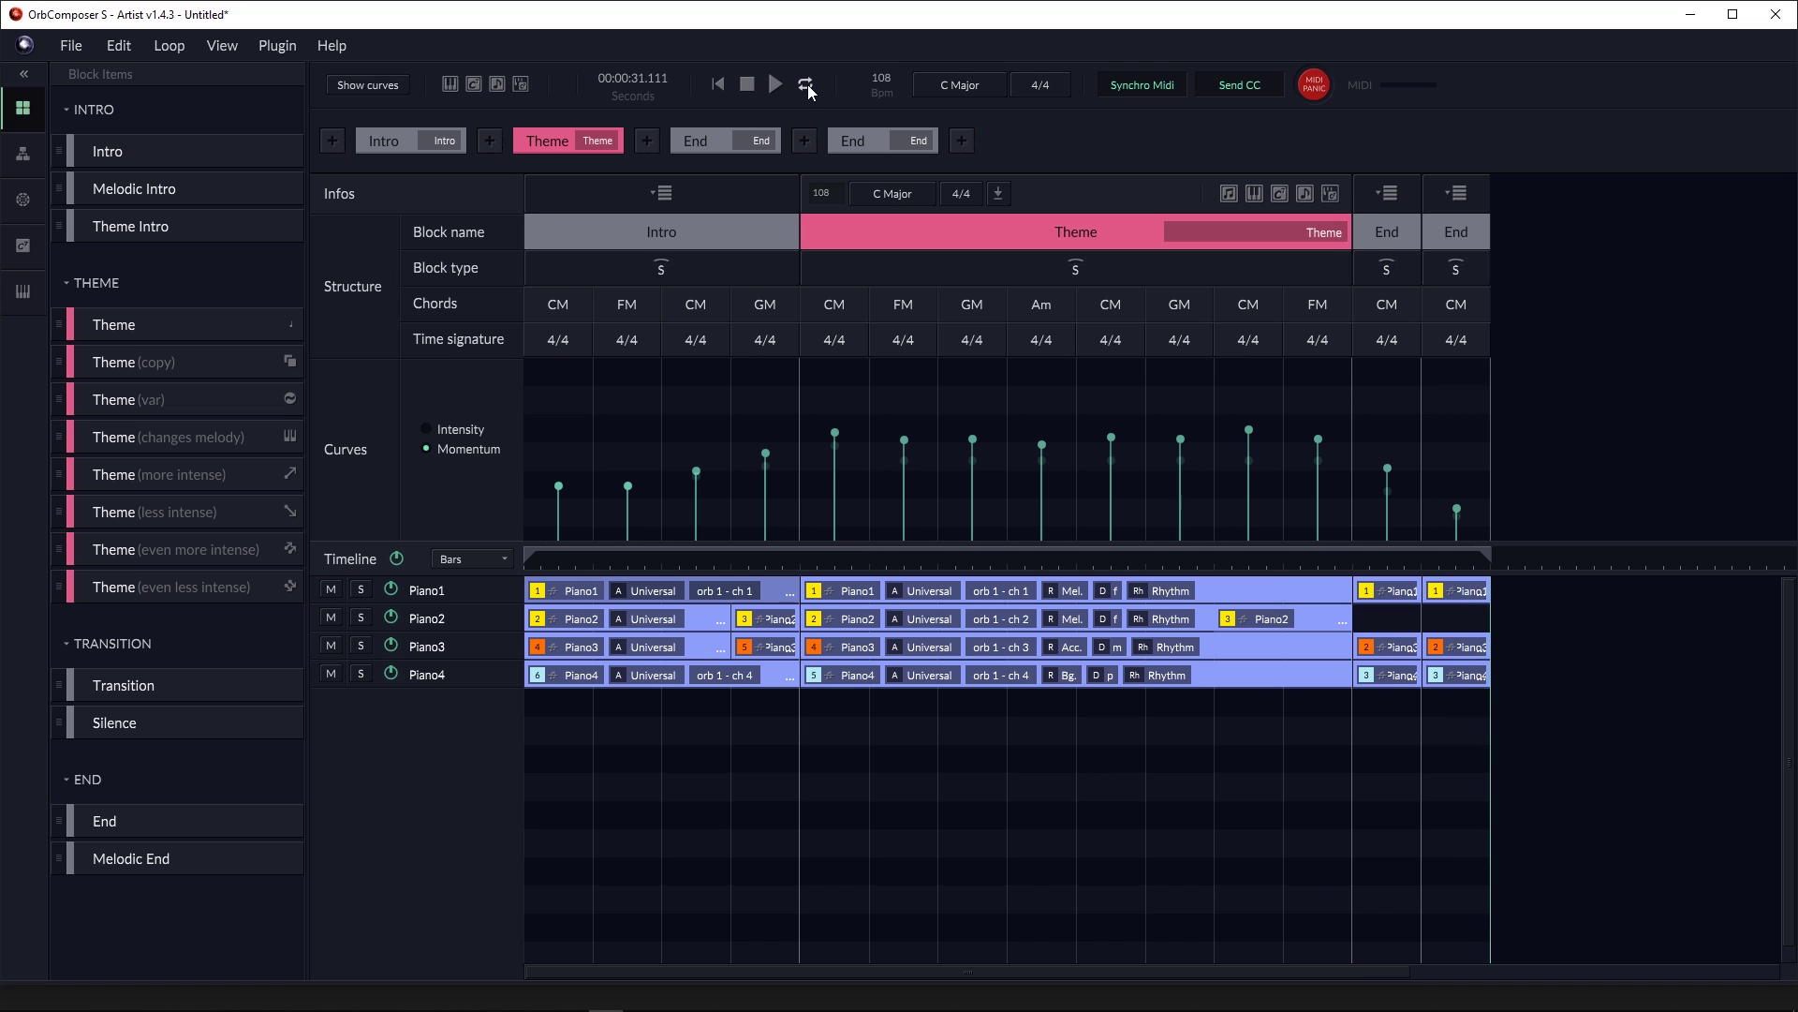
{"action": "left_click", "coordinate": [806, 86]}
Start a new project from the Piano music template, discarding the changes to the untitled one.
{"action": "left_click", "coordinate": [58, 41]}
{"action": "left_click", "coordinate": [87, 68]}
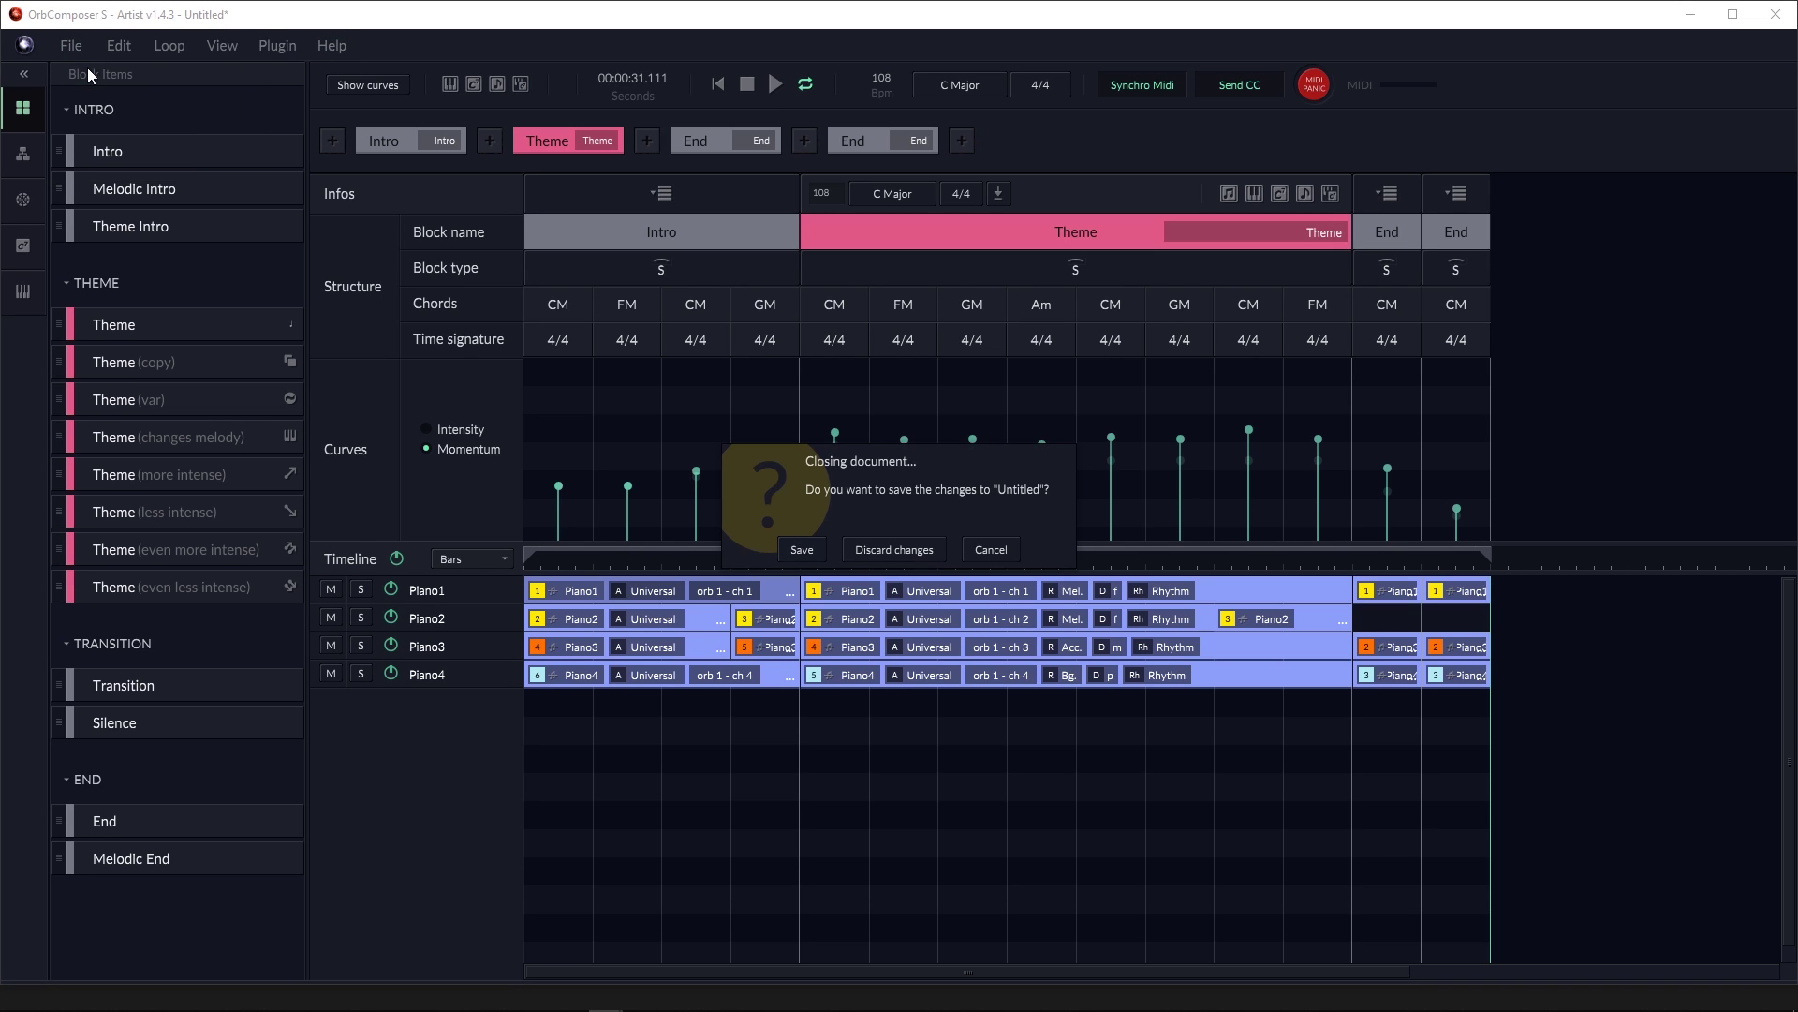
{"action": "left_click", "coordinate": [893, 549]}
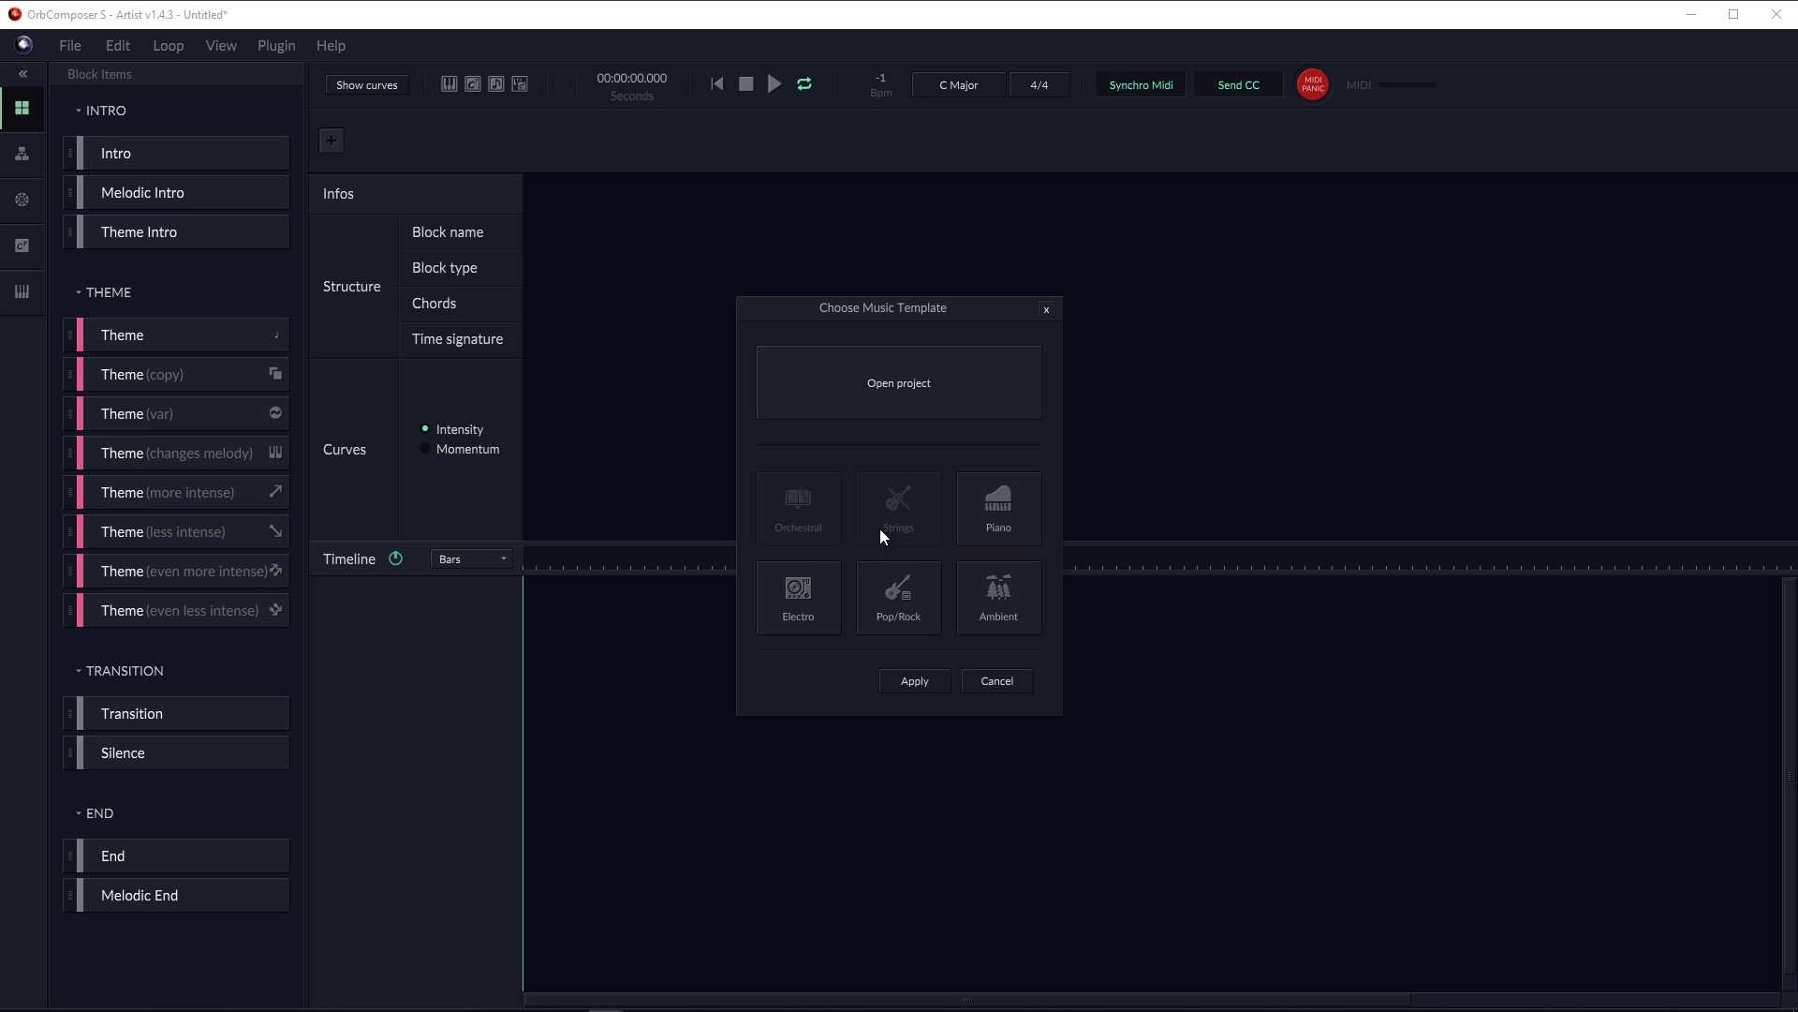
{"action": "left_click", "coordinate": [980, 503]}
{"action": "left_click", "coordinate": [935, 684]}
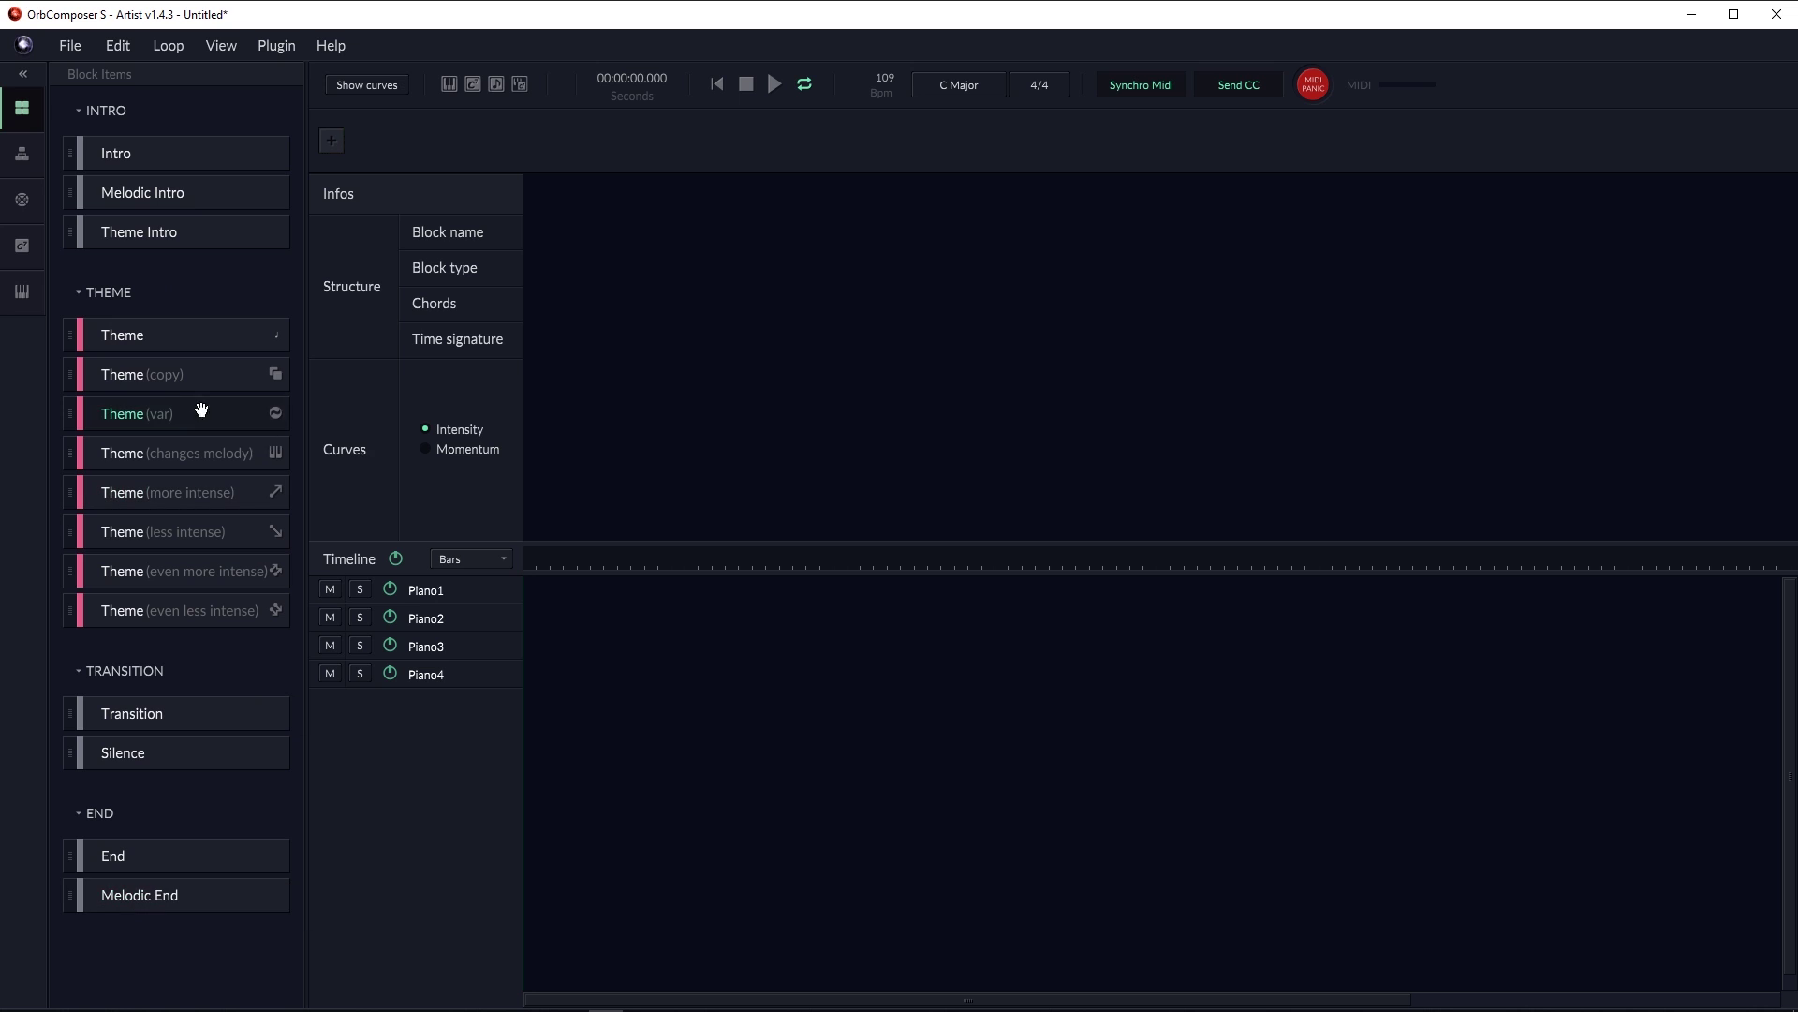
Build the song structure from an Intro block, a Theme block and an End block, in that order.
{"action": "left_click_drag", "start_coordinate": [106, 157], "coordinate": [627, 358]}
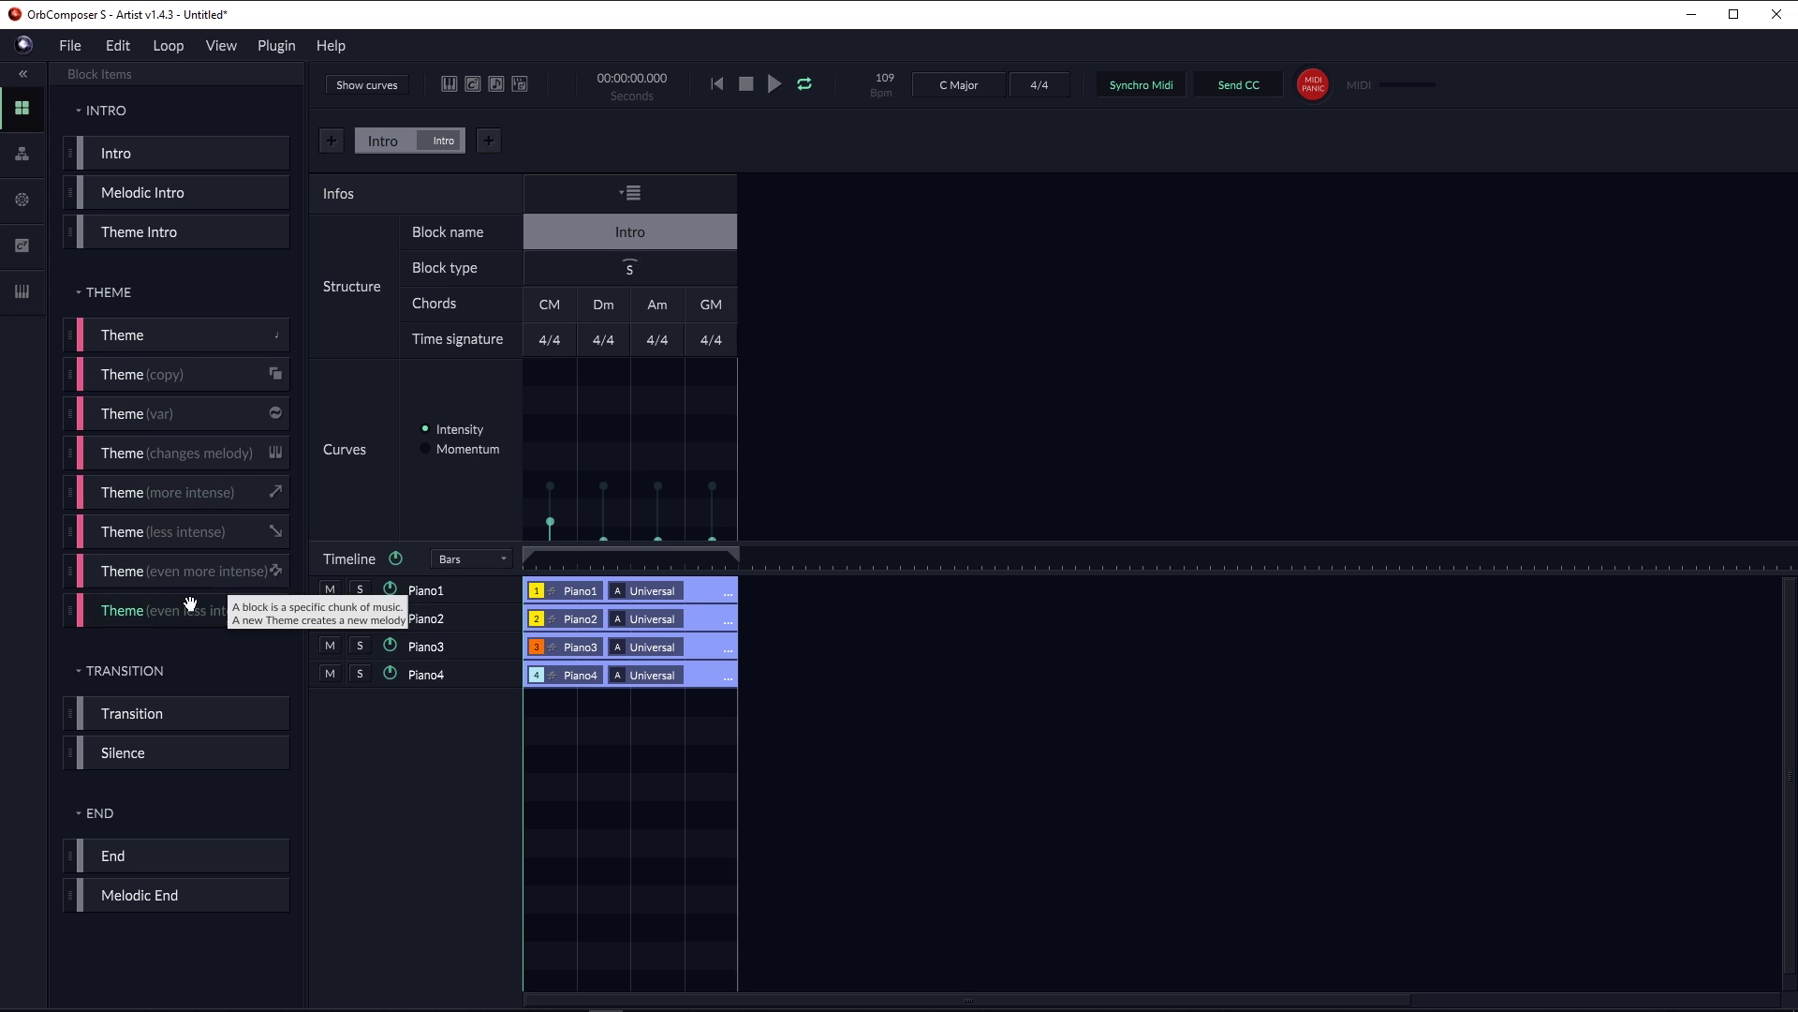
{"action": "left_click_drag", "start_coordinate": [97, 338], "coordinate": [812, 348]}
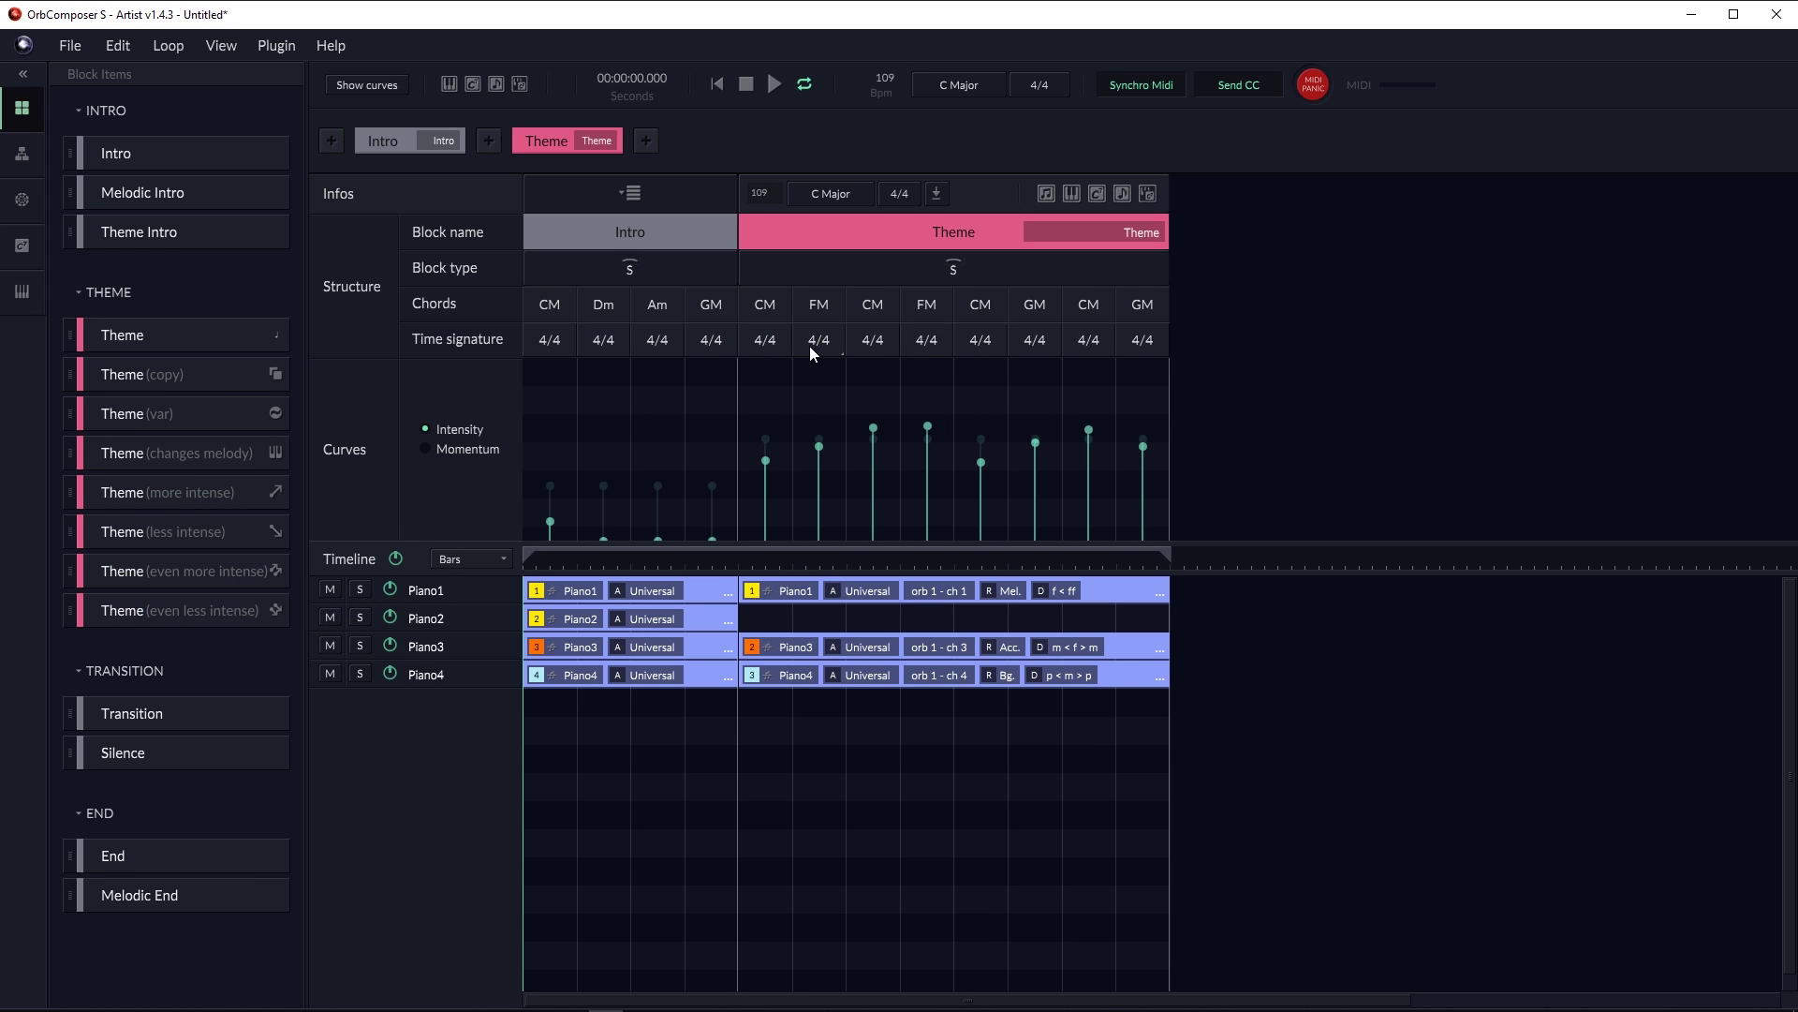
{"action": "left_click_drag", "start_coordinate": [112, 862], "coordinate": [1409, 305]}
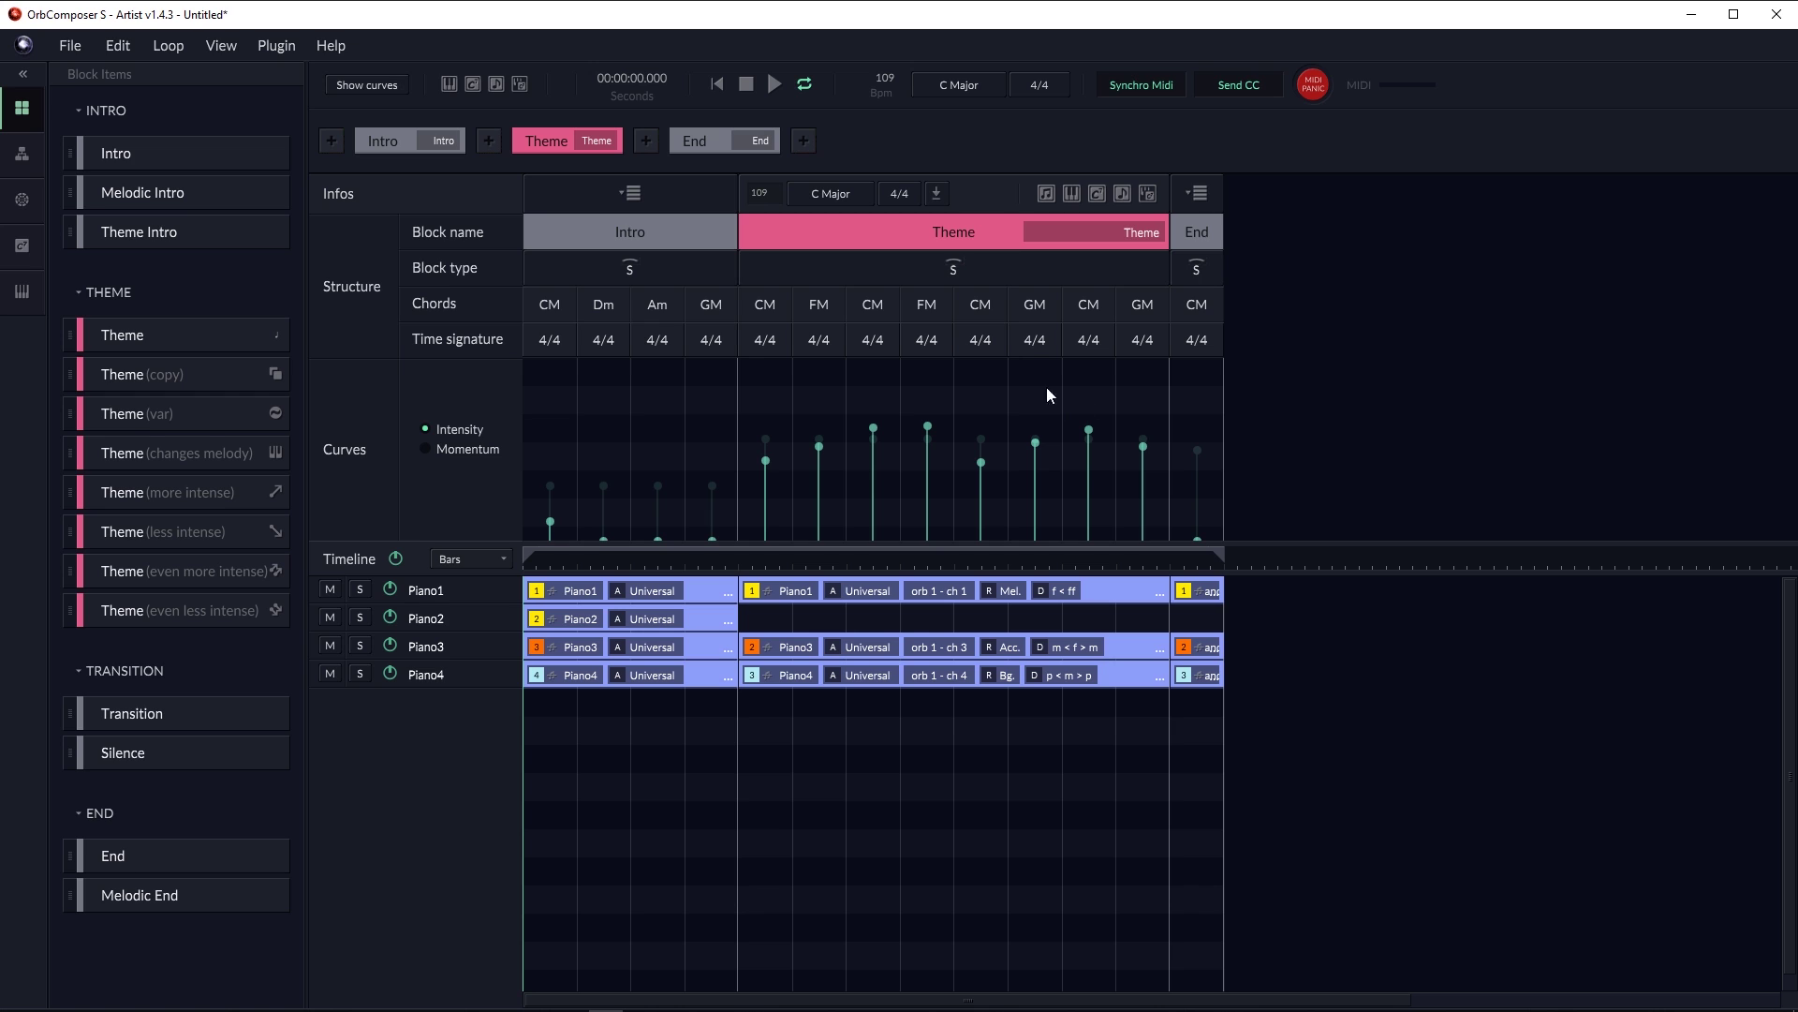
{"action": "left_click", "coordinate": [957, 86]}
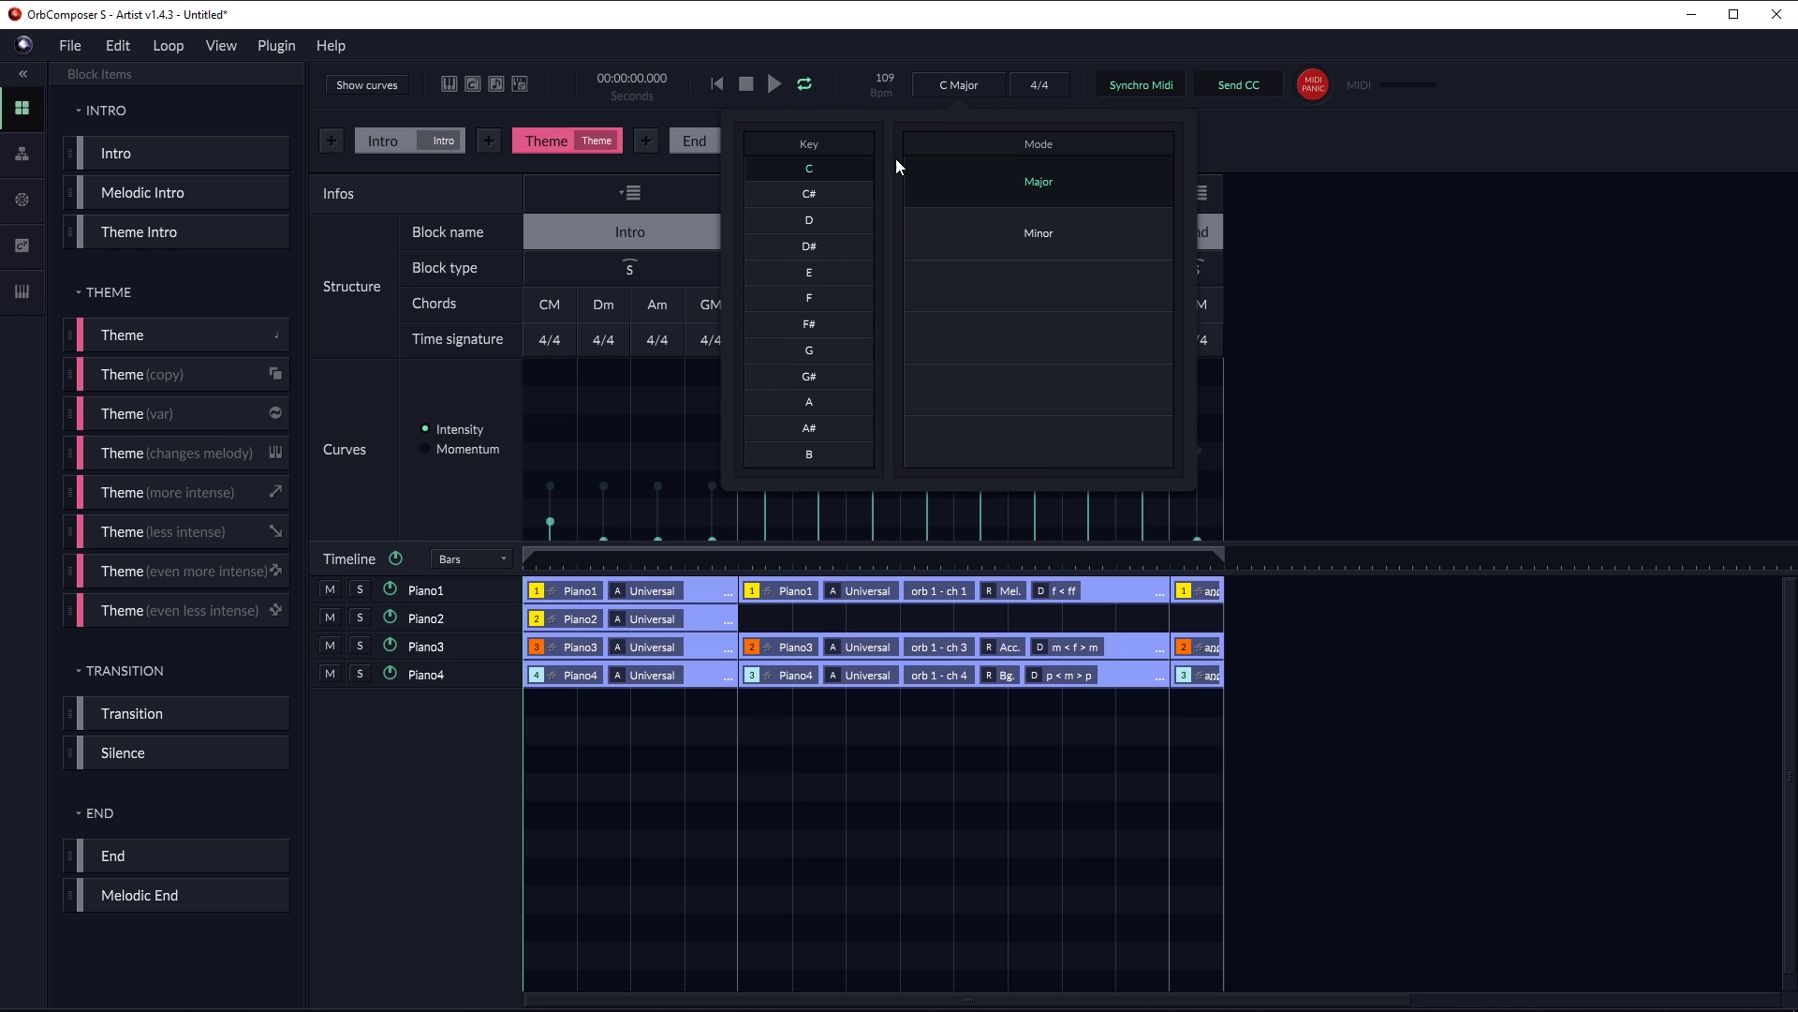
{"action": "left_click", "coordinate": [986, 58]}
{"action": "left_click", "coordinate": [1042, 82]}
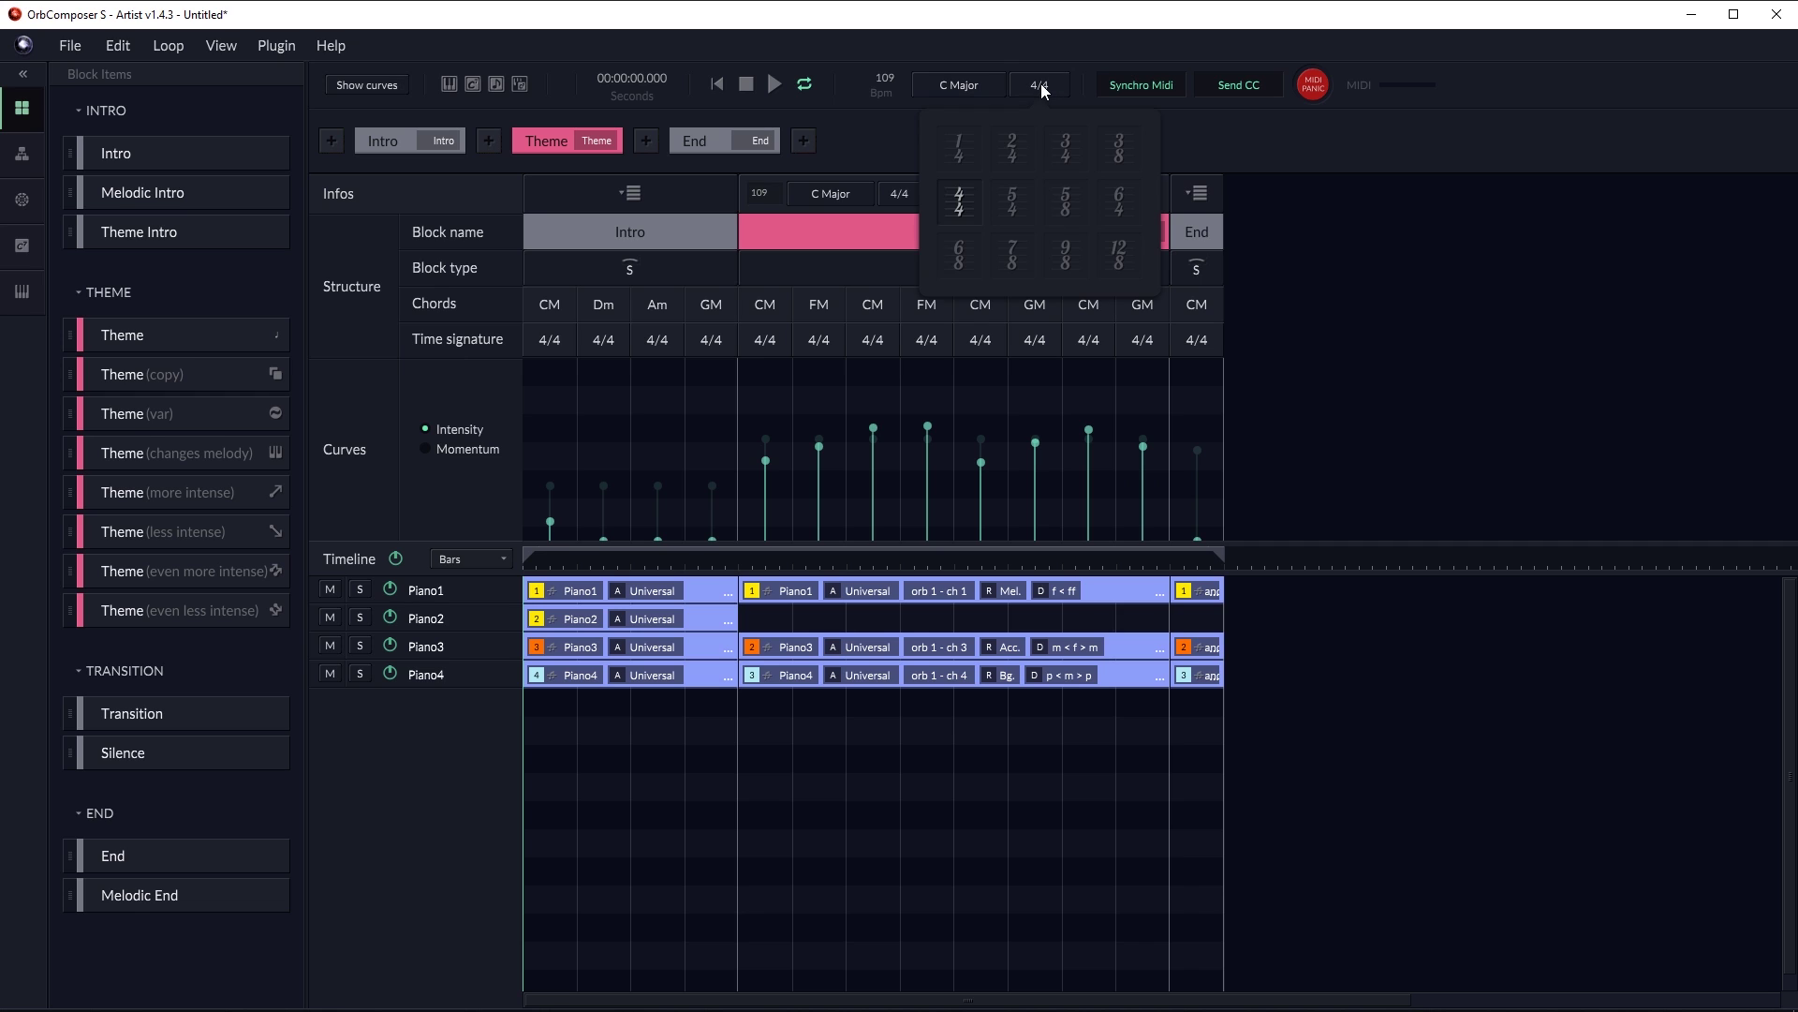
{"action": "left_click", "coordinate": [1042, 53]}
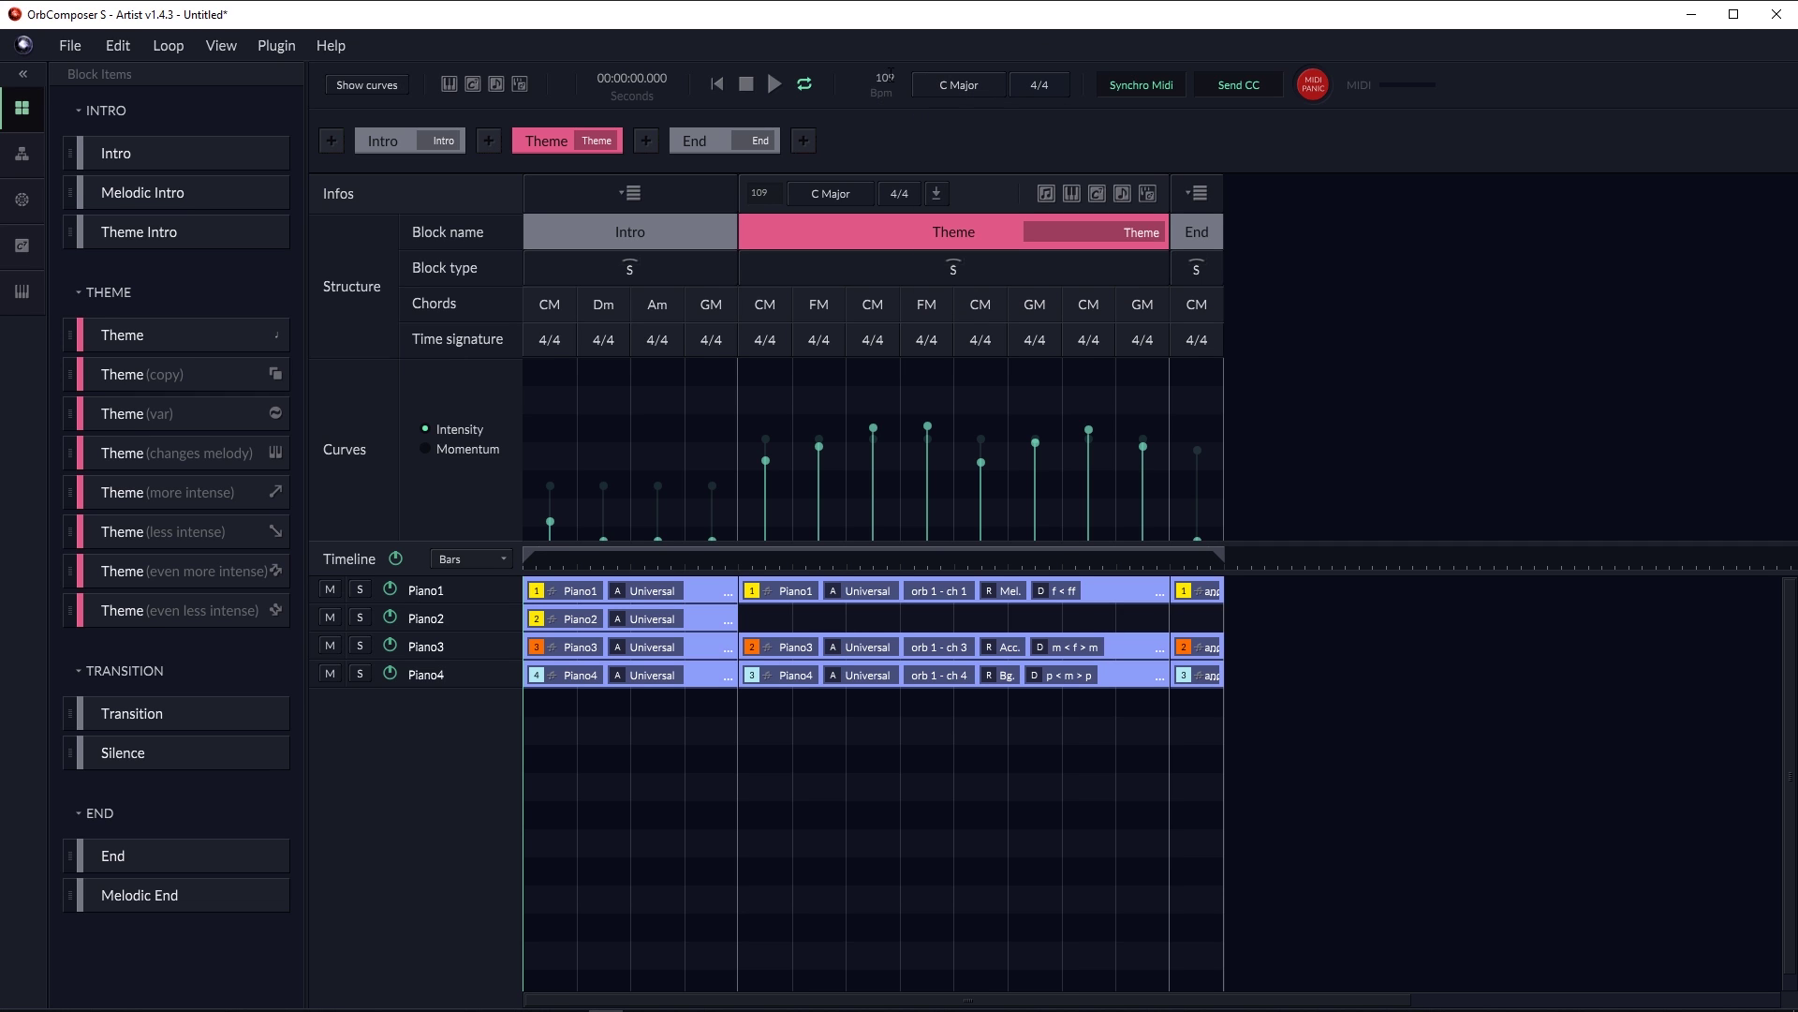
Set the project's default tempo to 100 BPM and its key to G Minor.
{"action": "double_click", "coordinate": [888, 79]}
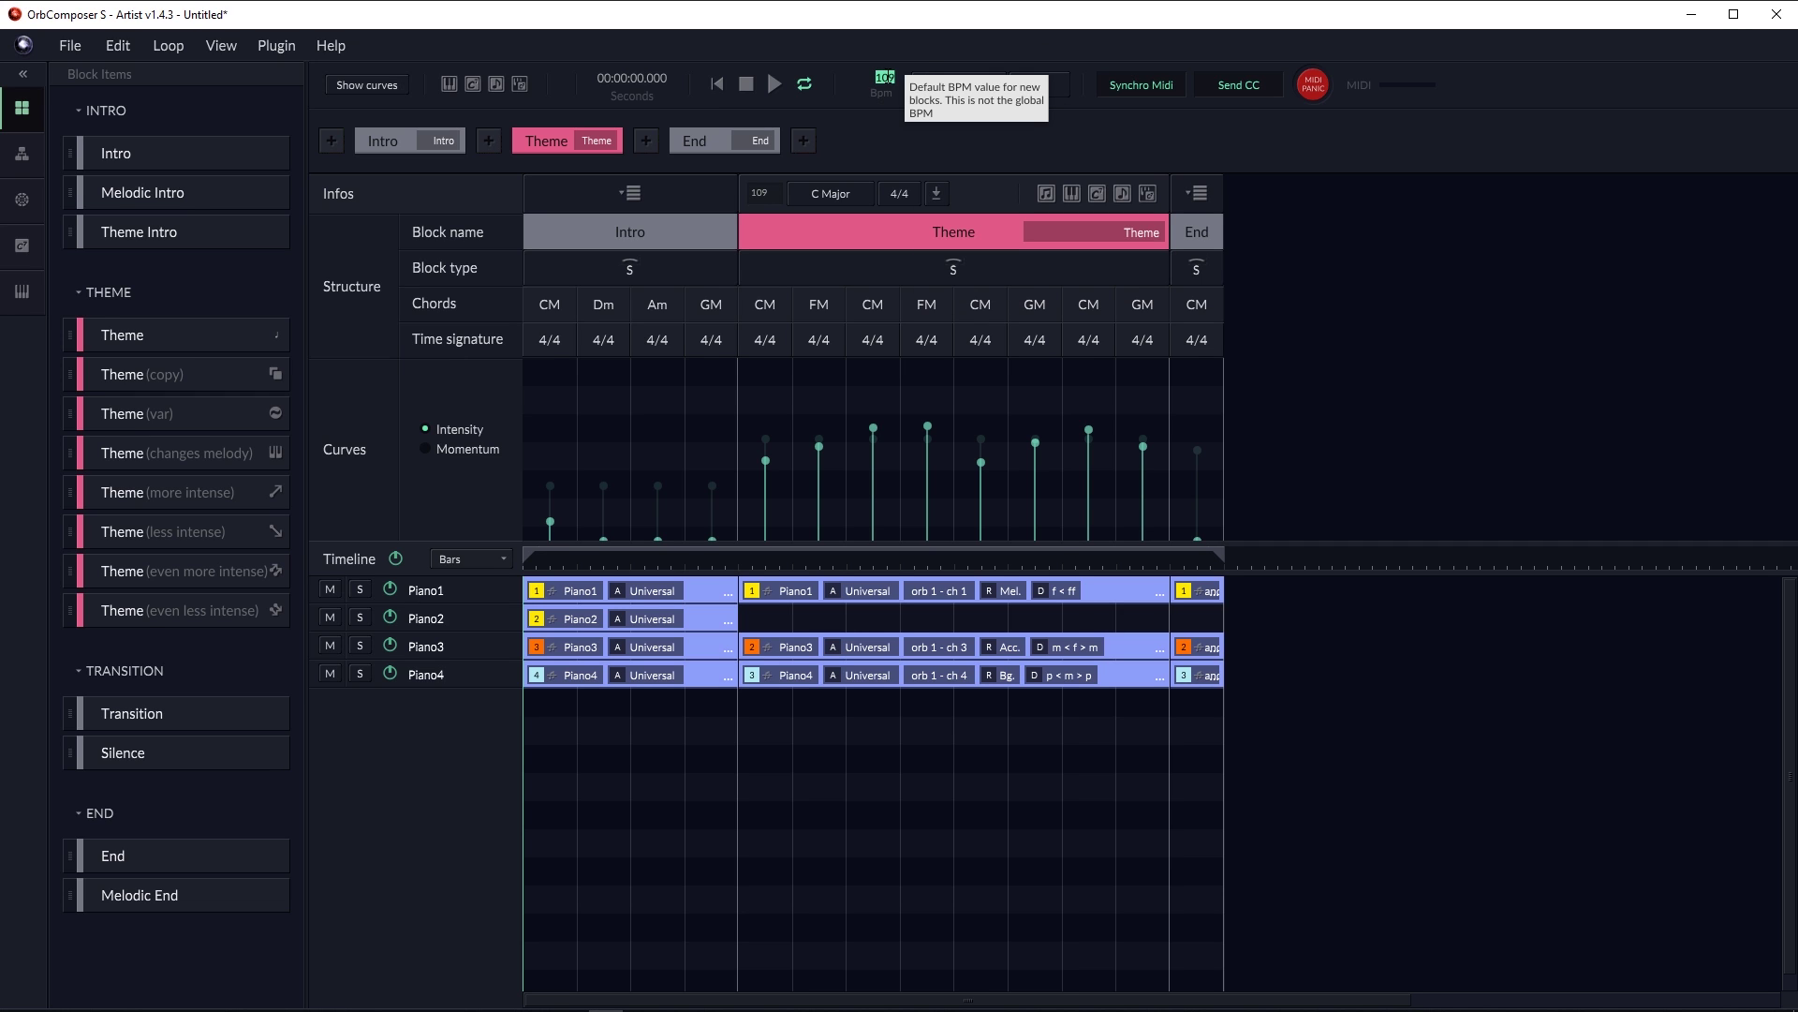
{"action": "type", "text": "100"}
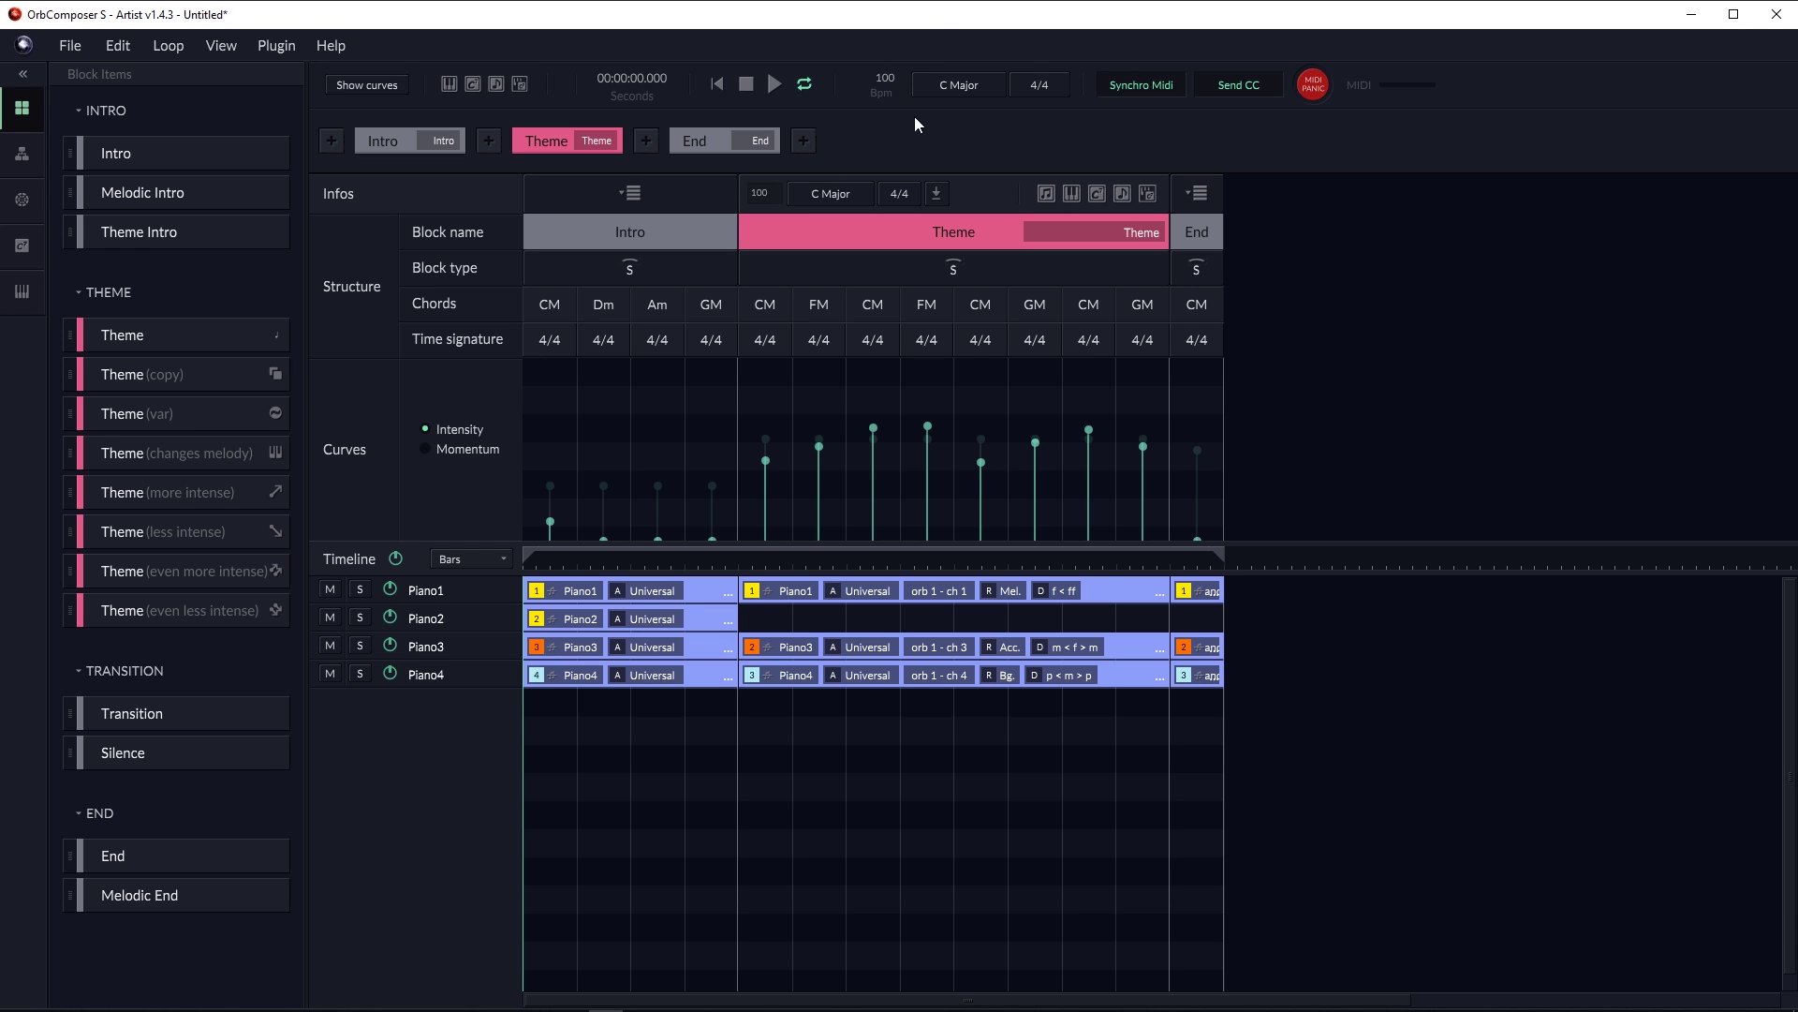
{"action": "left_click", "coordinate": [964, 84]}
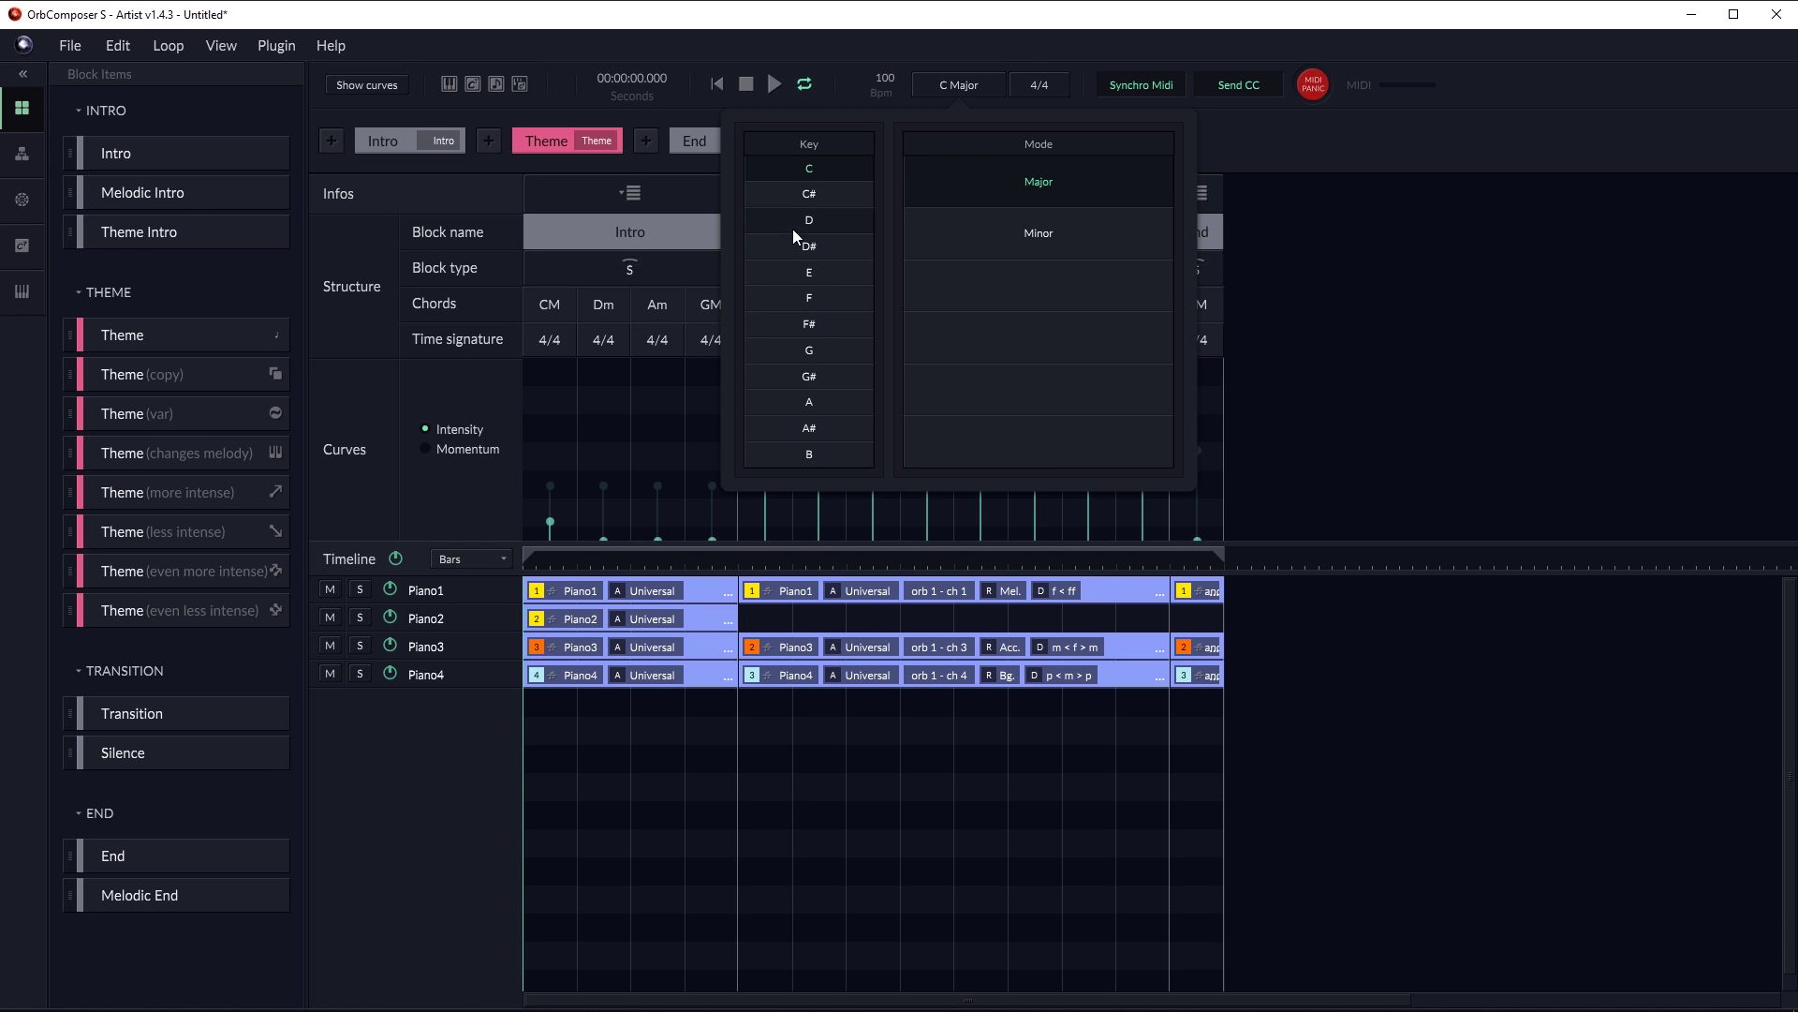
{"action": "left_click", "coordinate": [818, 356]}
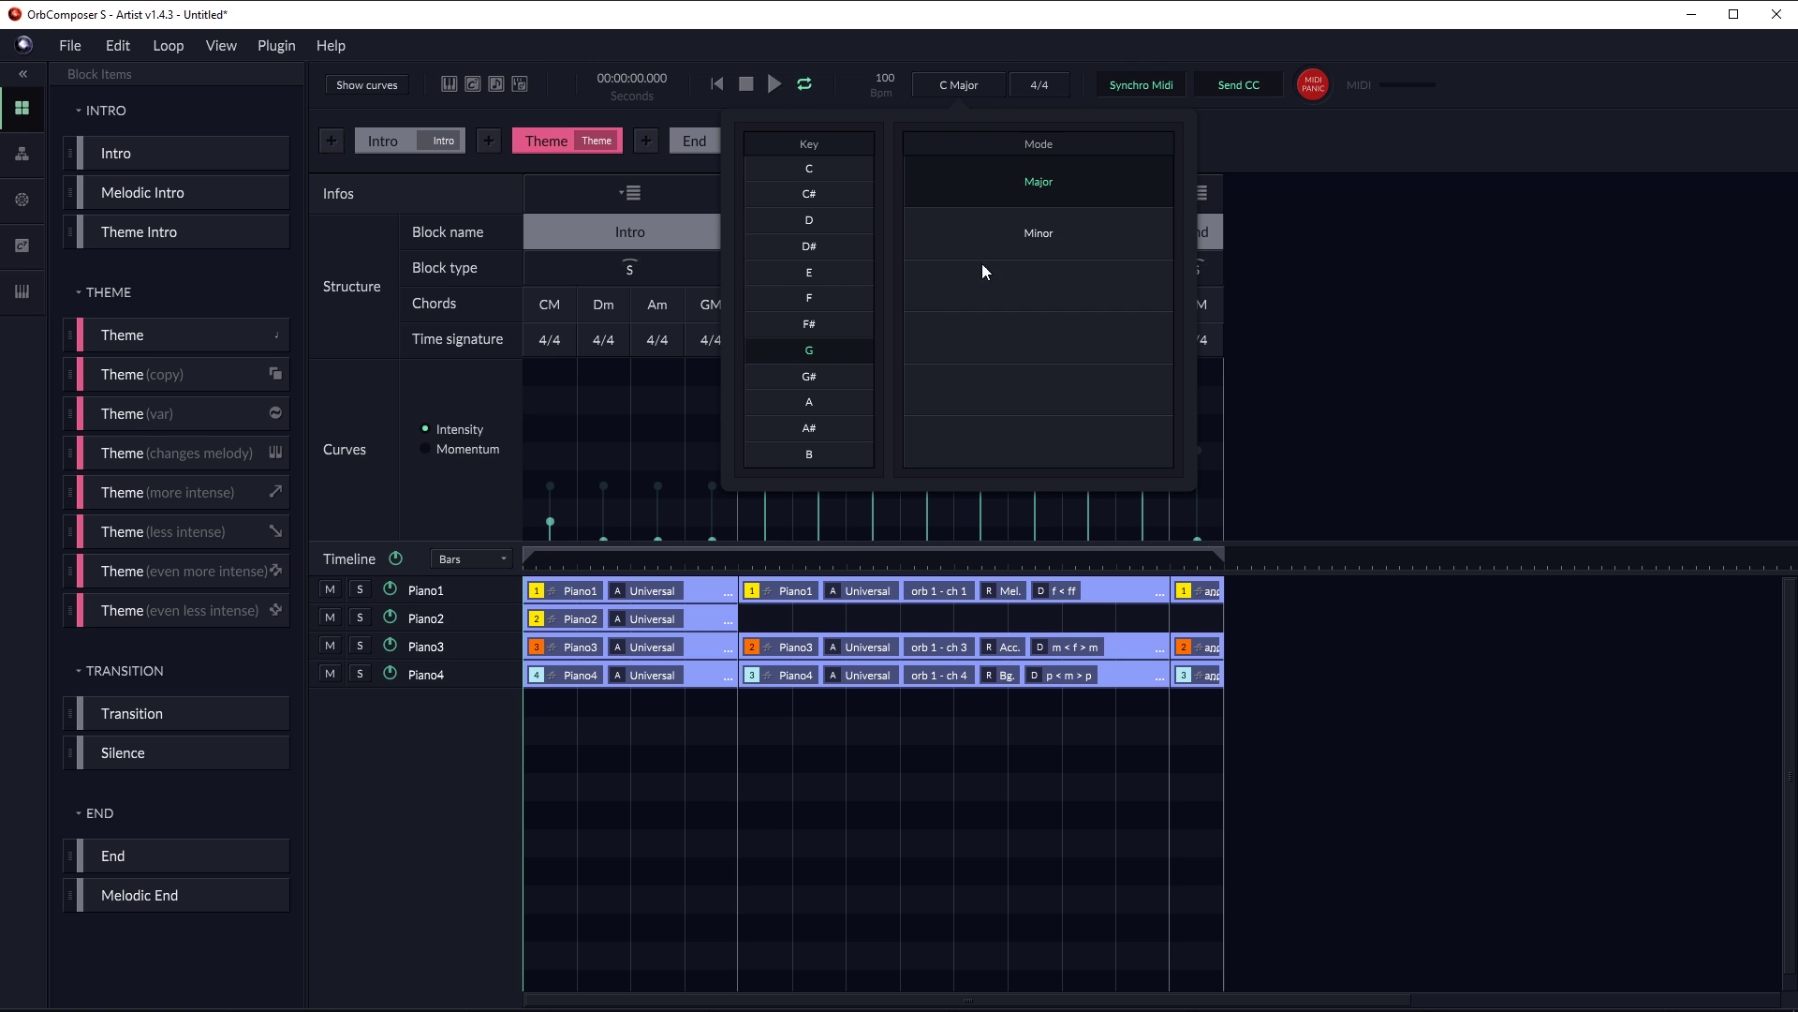
{"action": "left_click", "coordinate": [997, 234]}
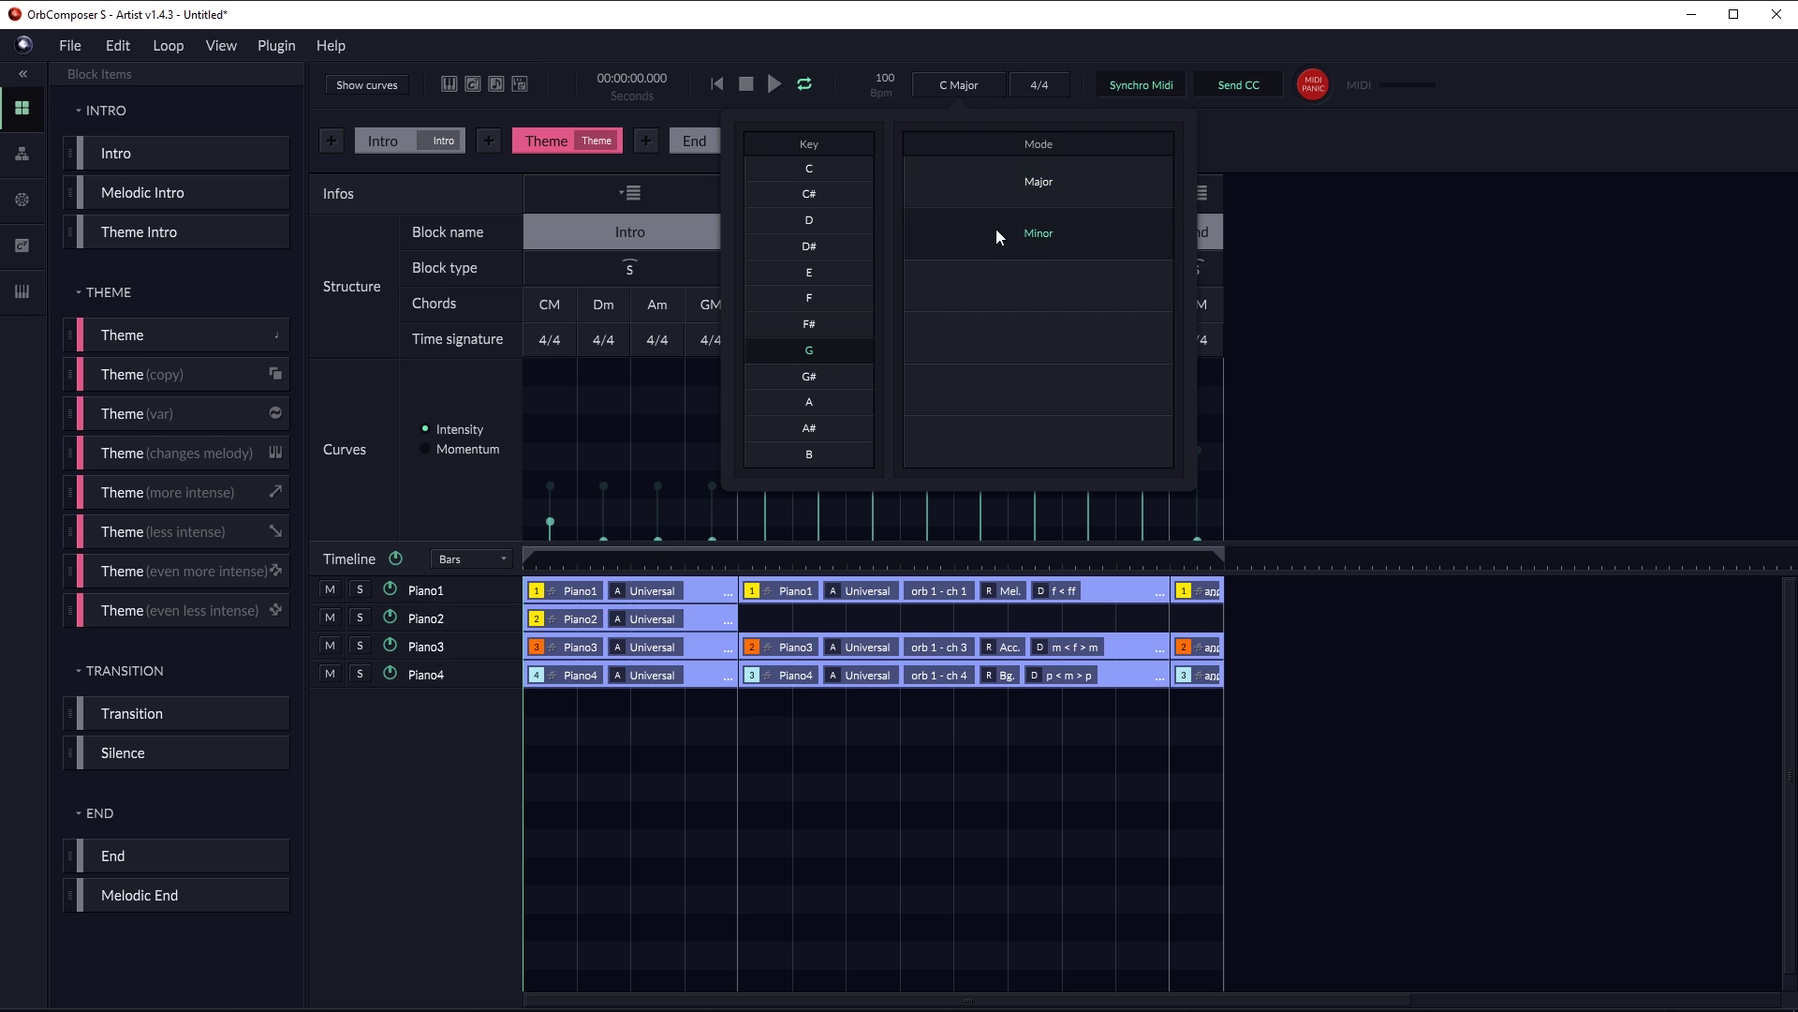
{"action": "left_click", "coordinate": [942, 104]}
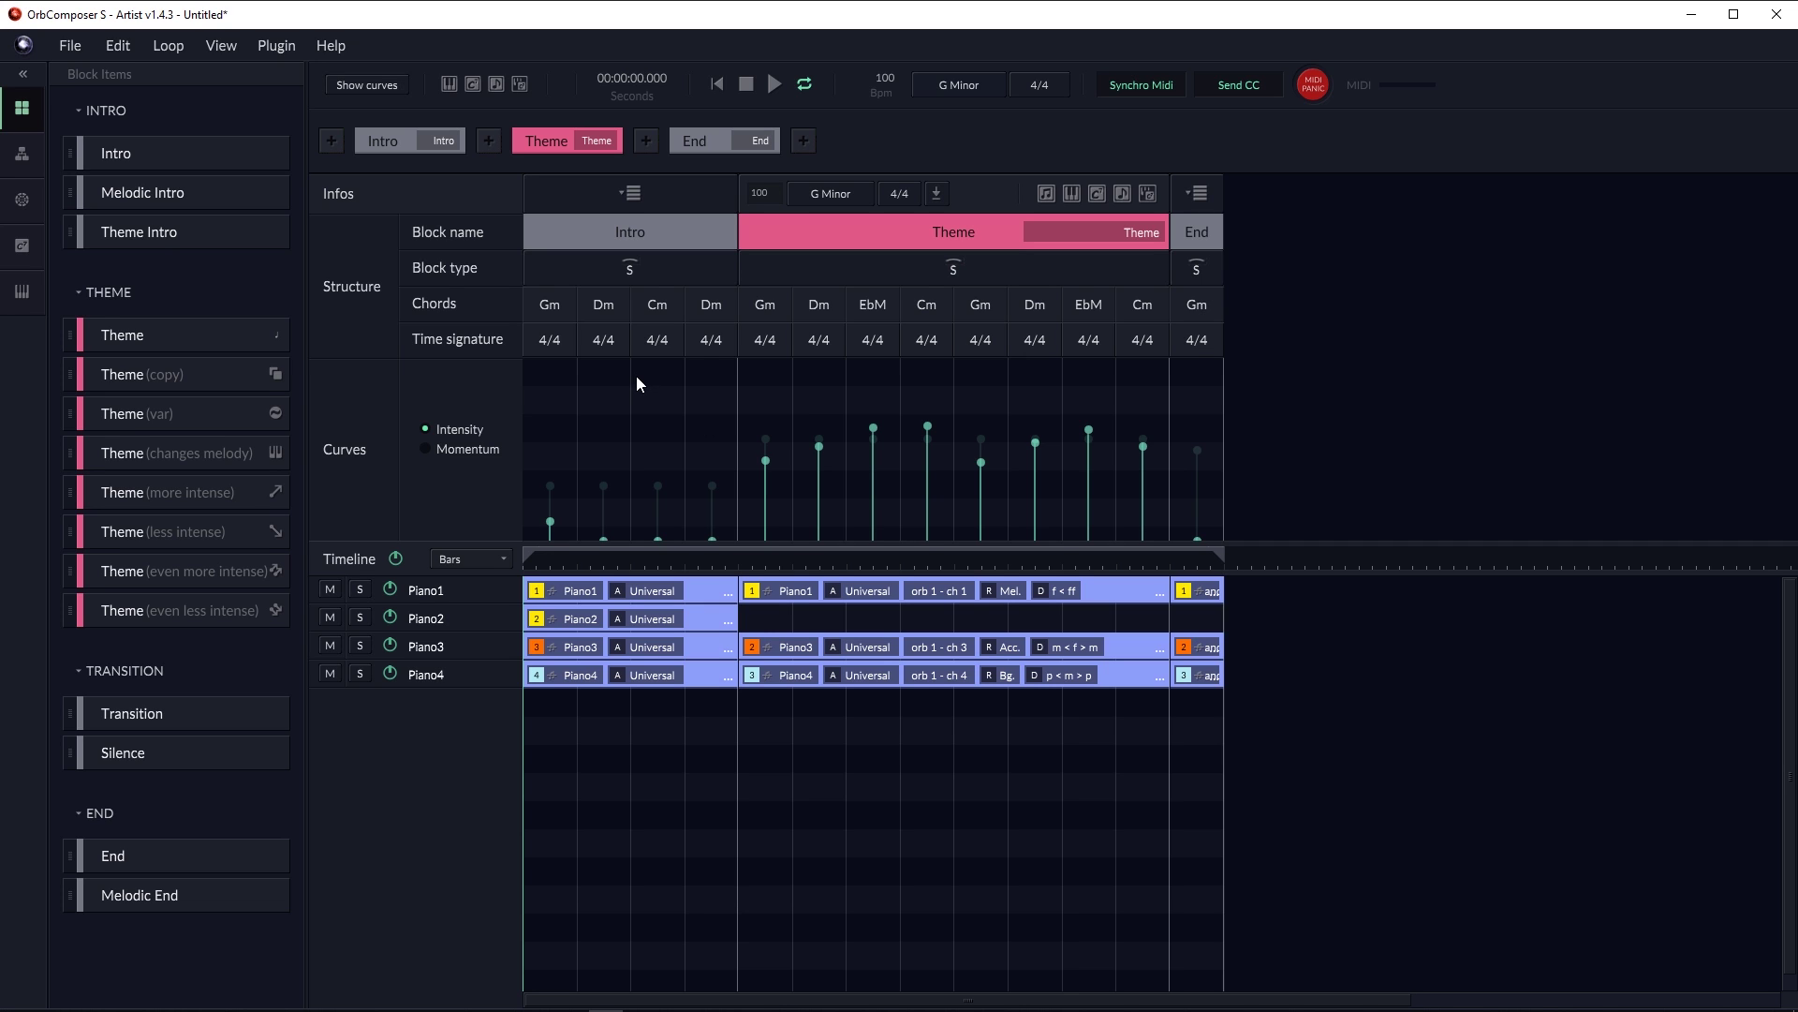
Play the piece and shape the Intro's intensity and momentum curves to rise gradually, raising the End block's intensity slightly as well.
{"action": "left_click", "coordinate": [768, 92]}
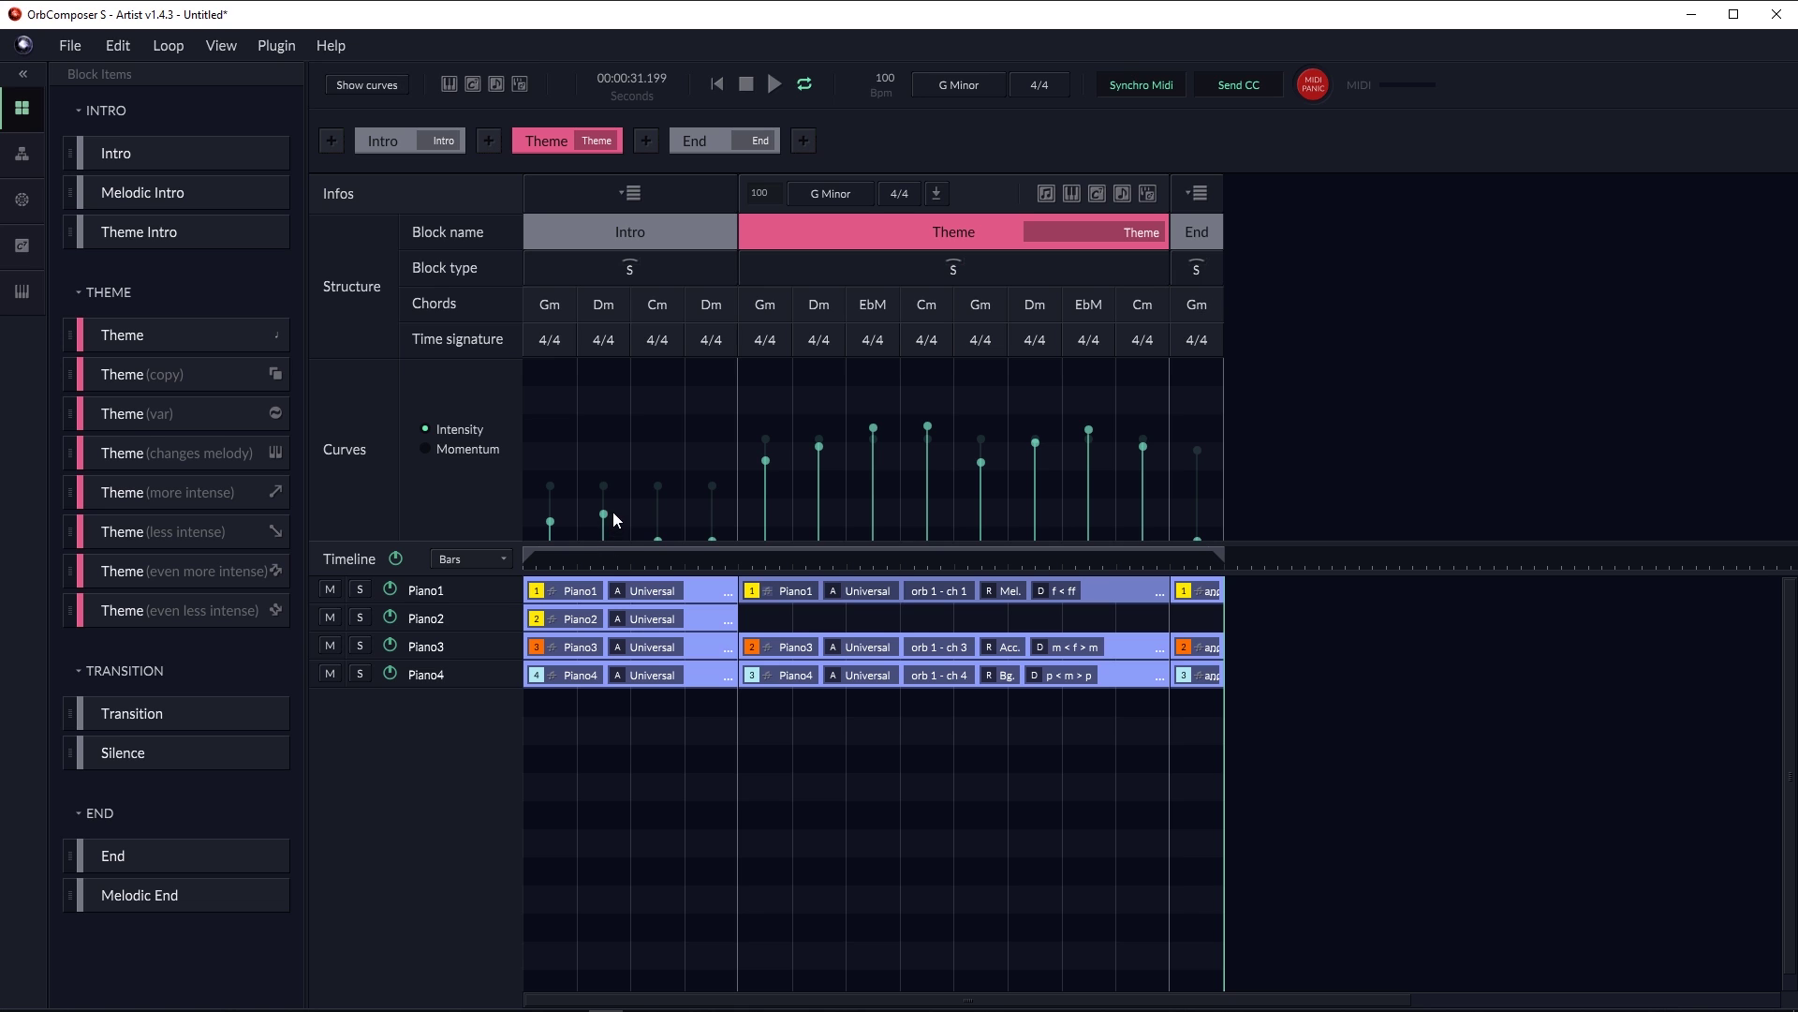
{"action": "left_click_drag", "start_coordinate": [660, 538], "coordinate": [658, 497]}
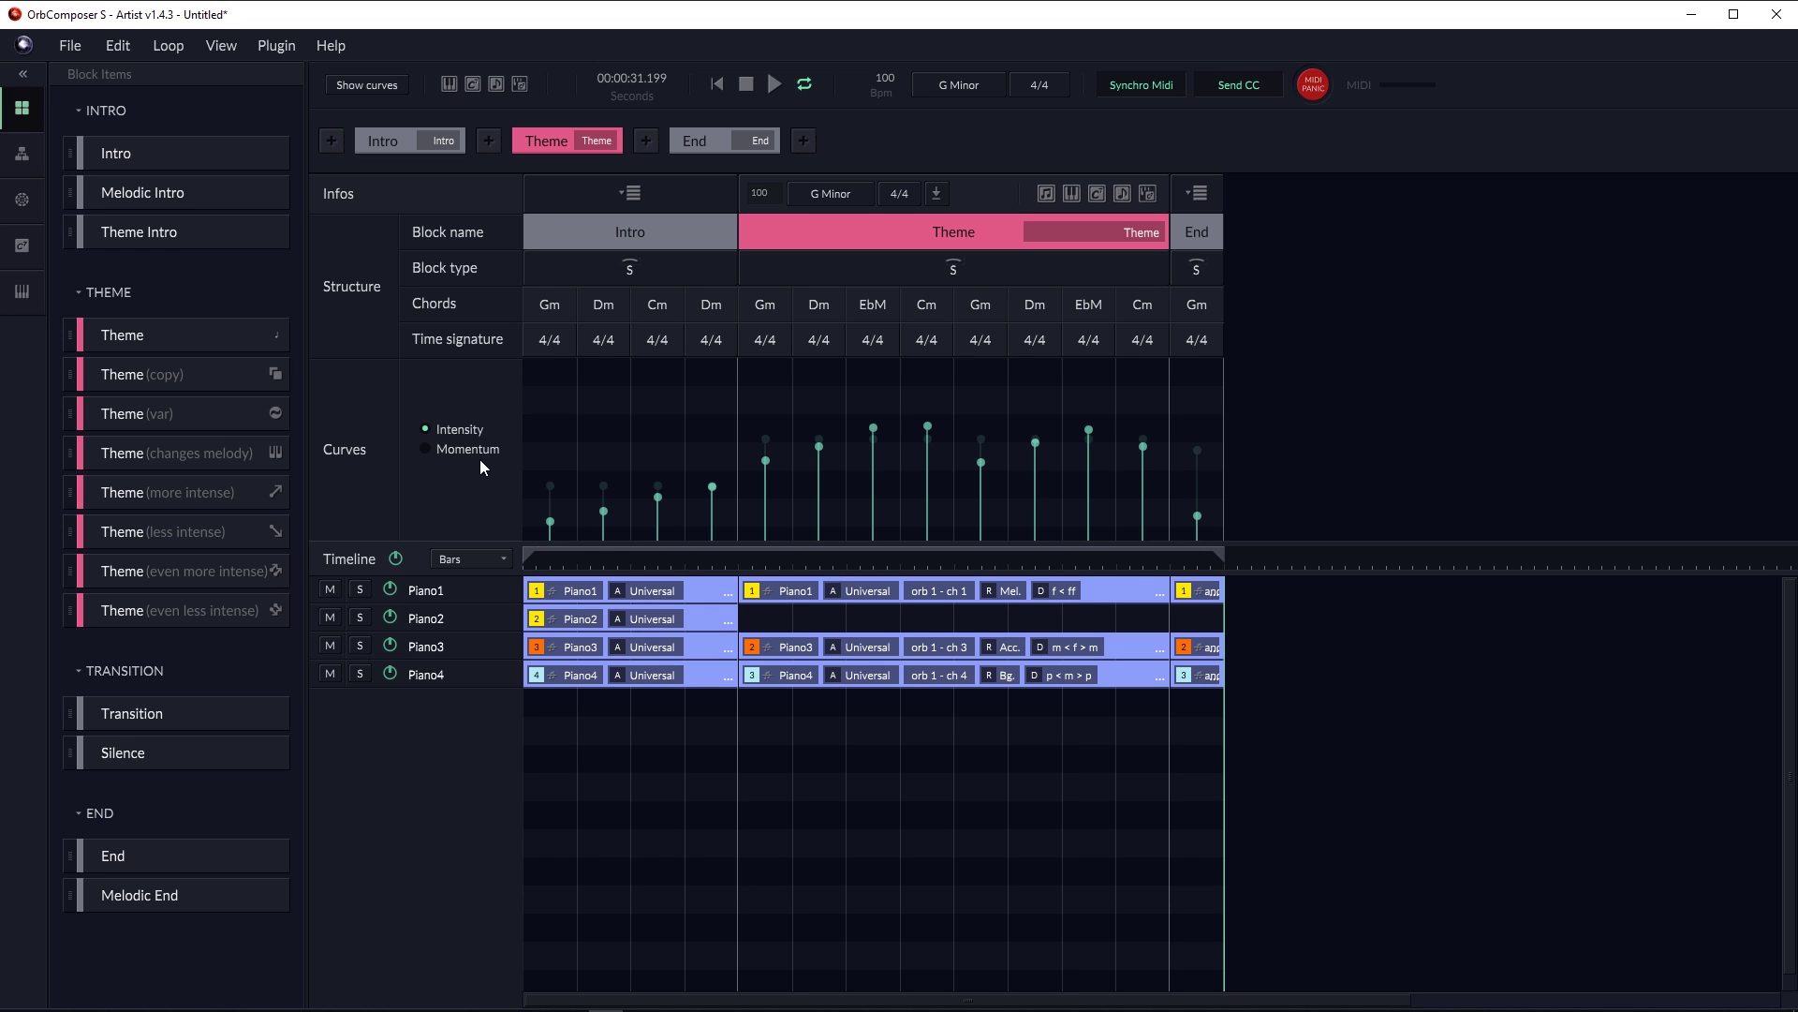
{"action": "left_click", "coordinate": [428, 449]}
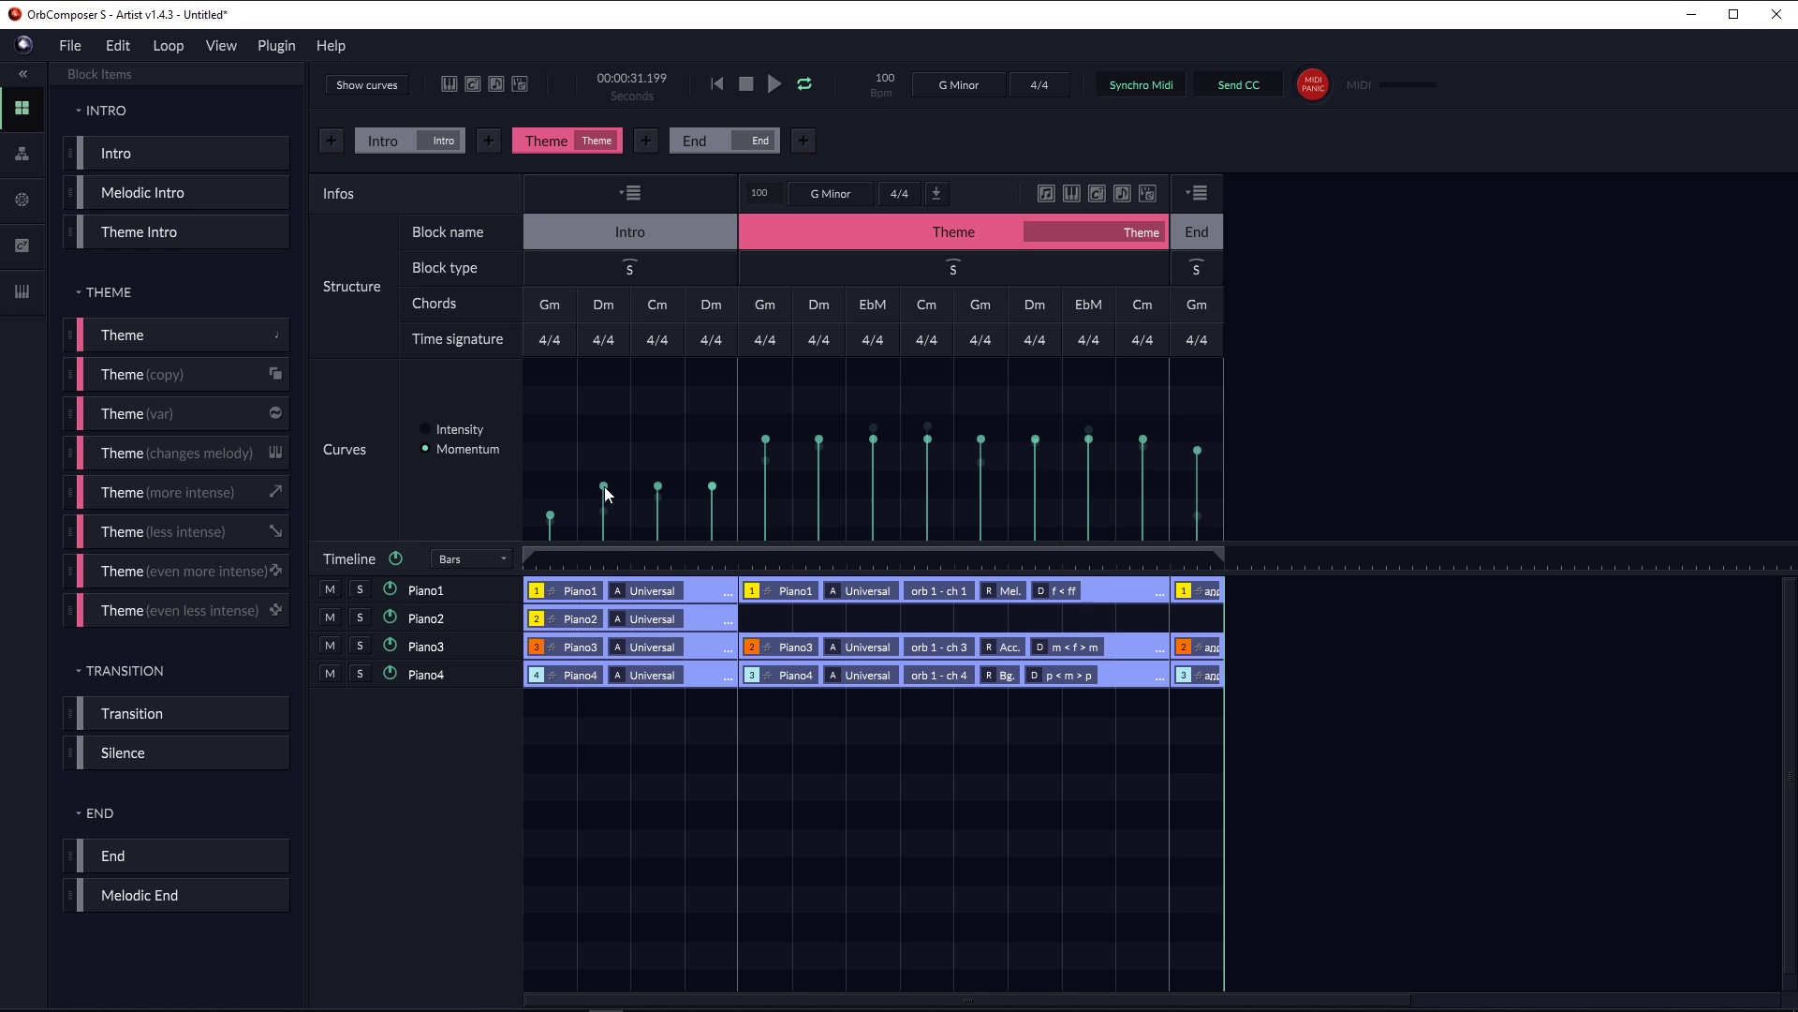
{"action": "mouse_move", "coordinate": [605, 486]}
{"action": "left_mouse_down"}
{"action": "mouse_move", "coordinate": [604, 504]}
{"action": "mouse_move", "coordinate": [721, 463]}
{"action": "left_mouse_up"}
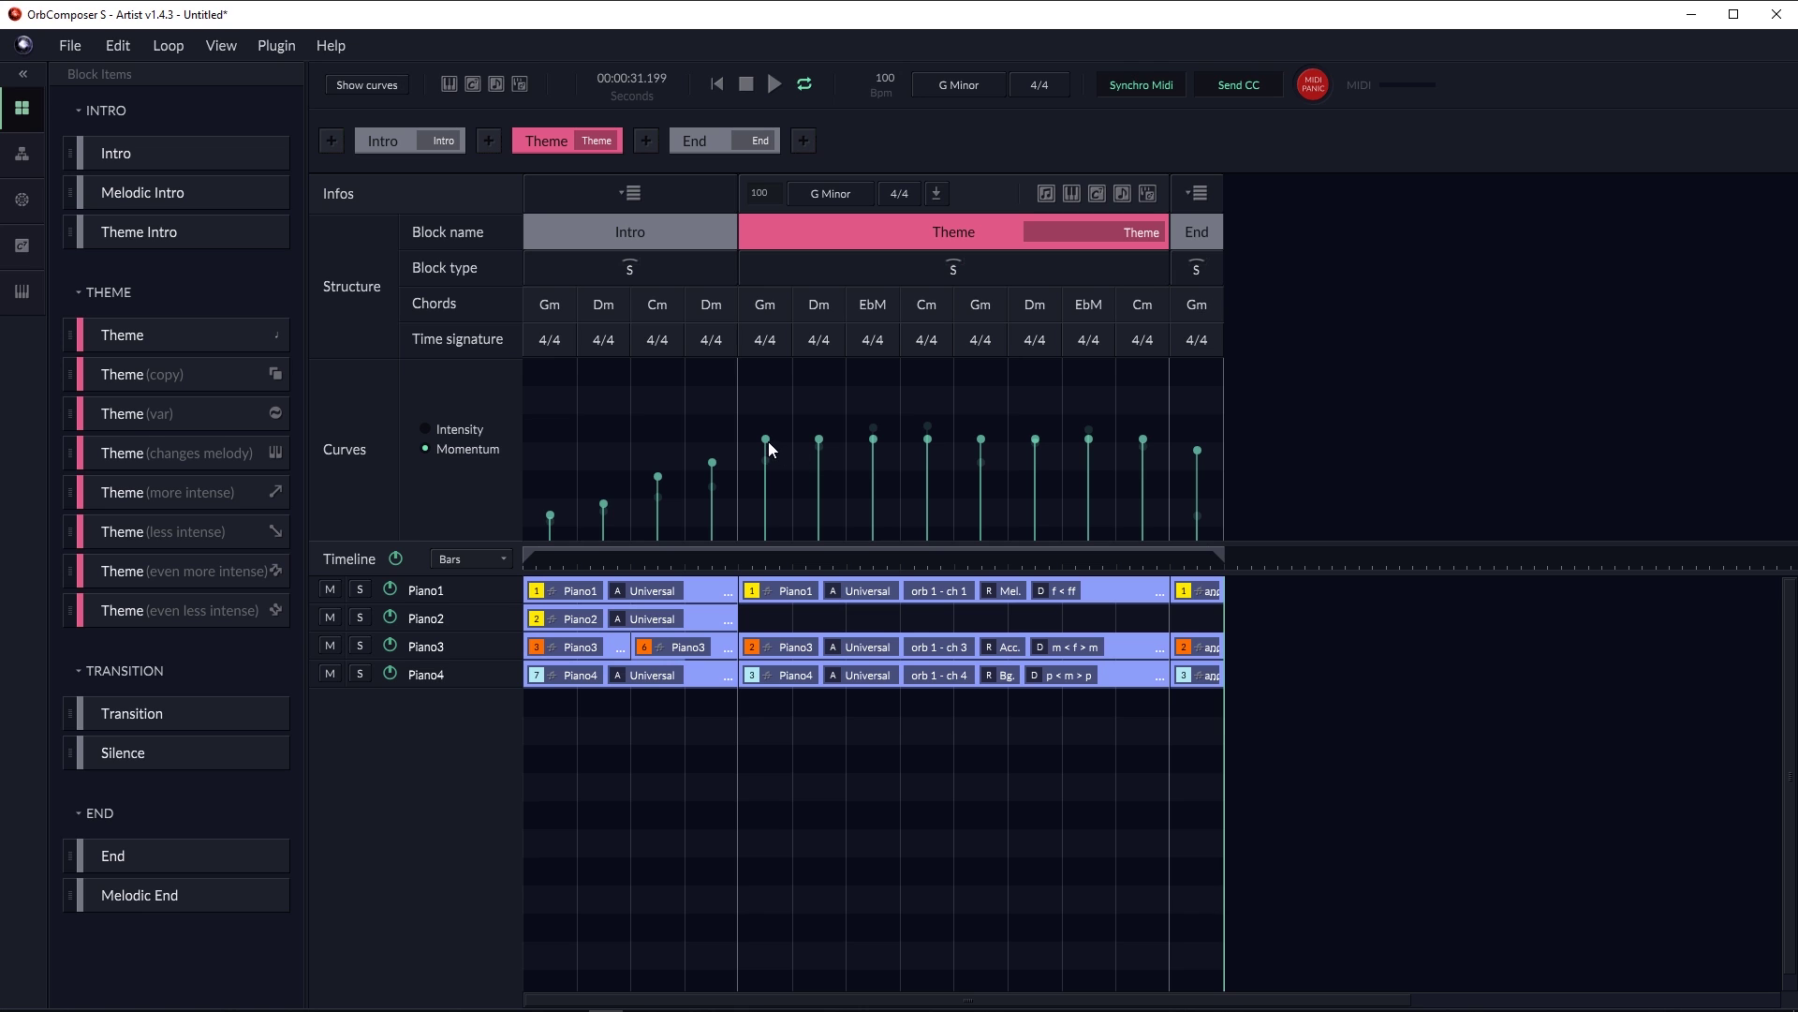
Audition the Intro and replace Piano3's two clips there with a single clip spanning all four bars.
{"action": "left_click", "coordinate": [774, 83]}
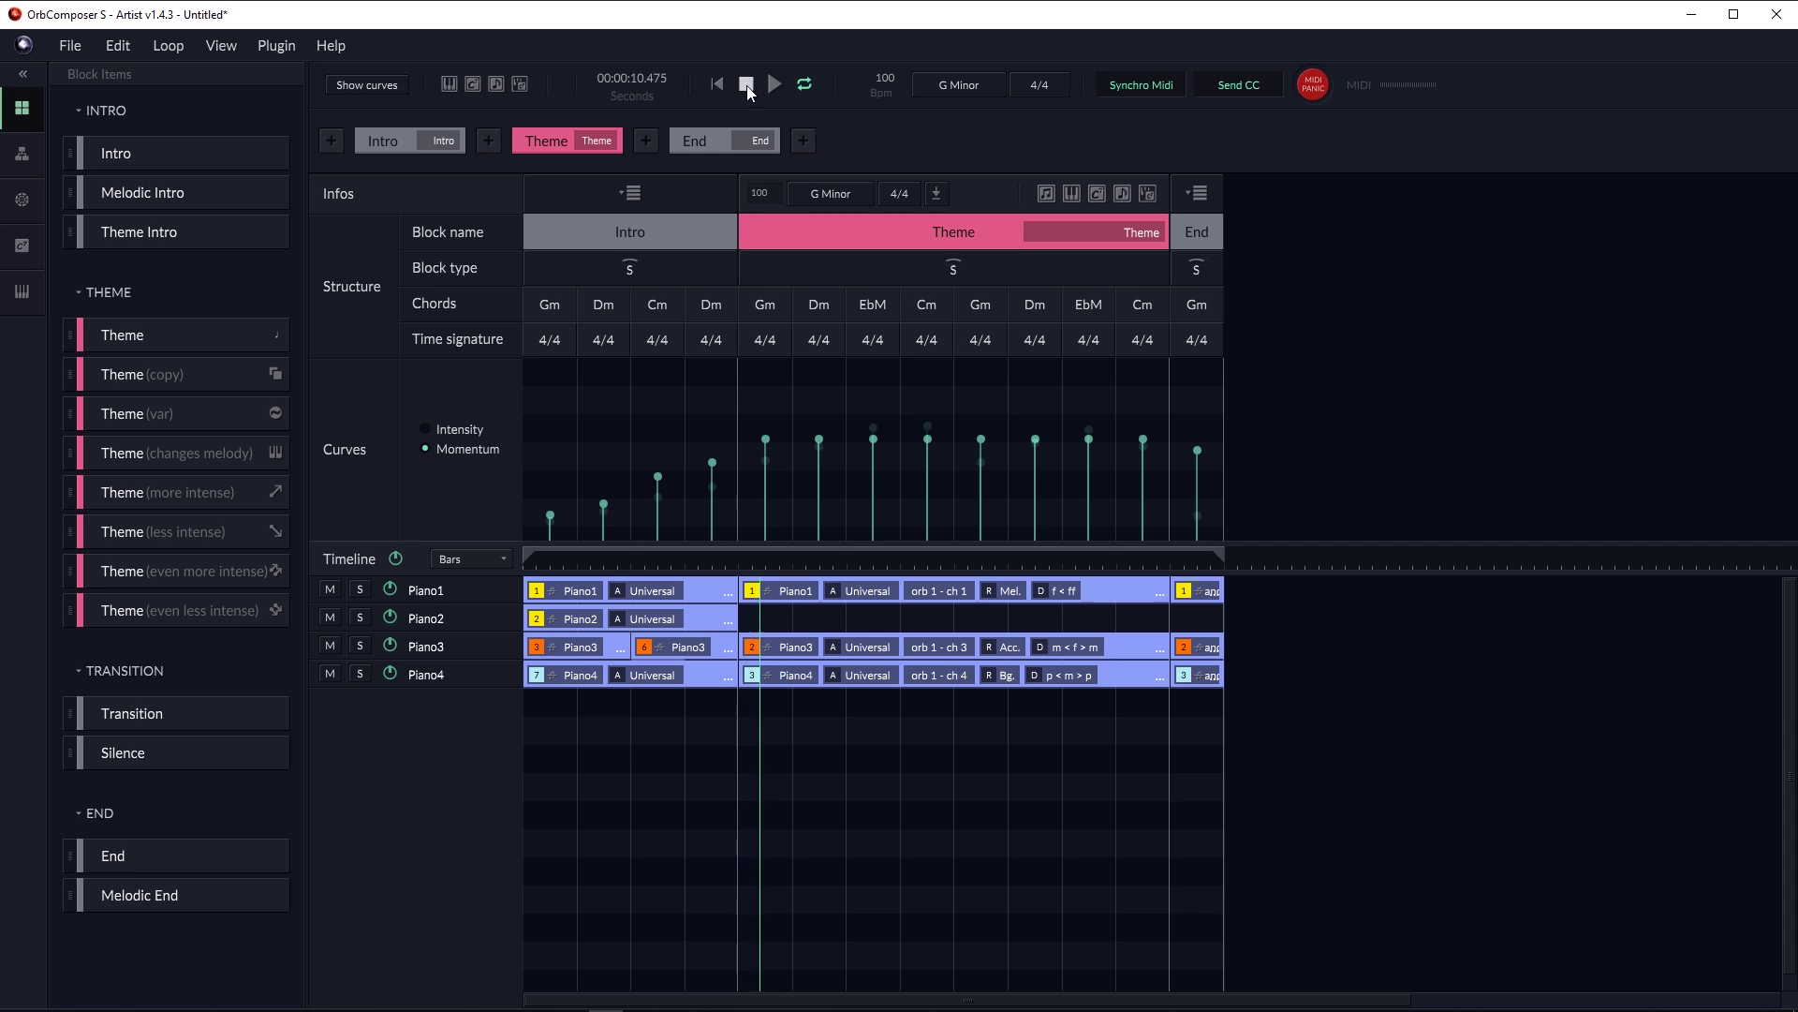
{"action": "left_click", "coordinate": [746, 85]}
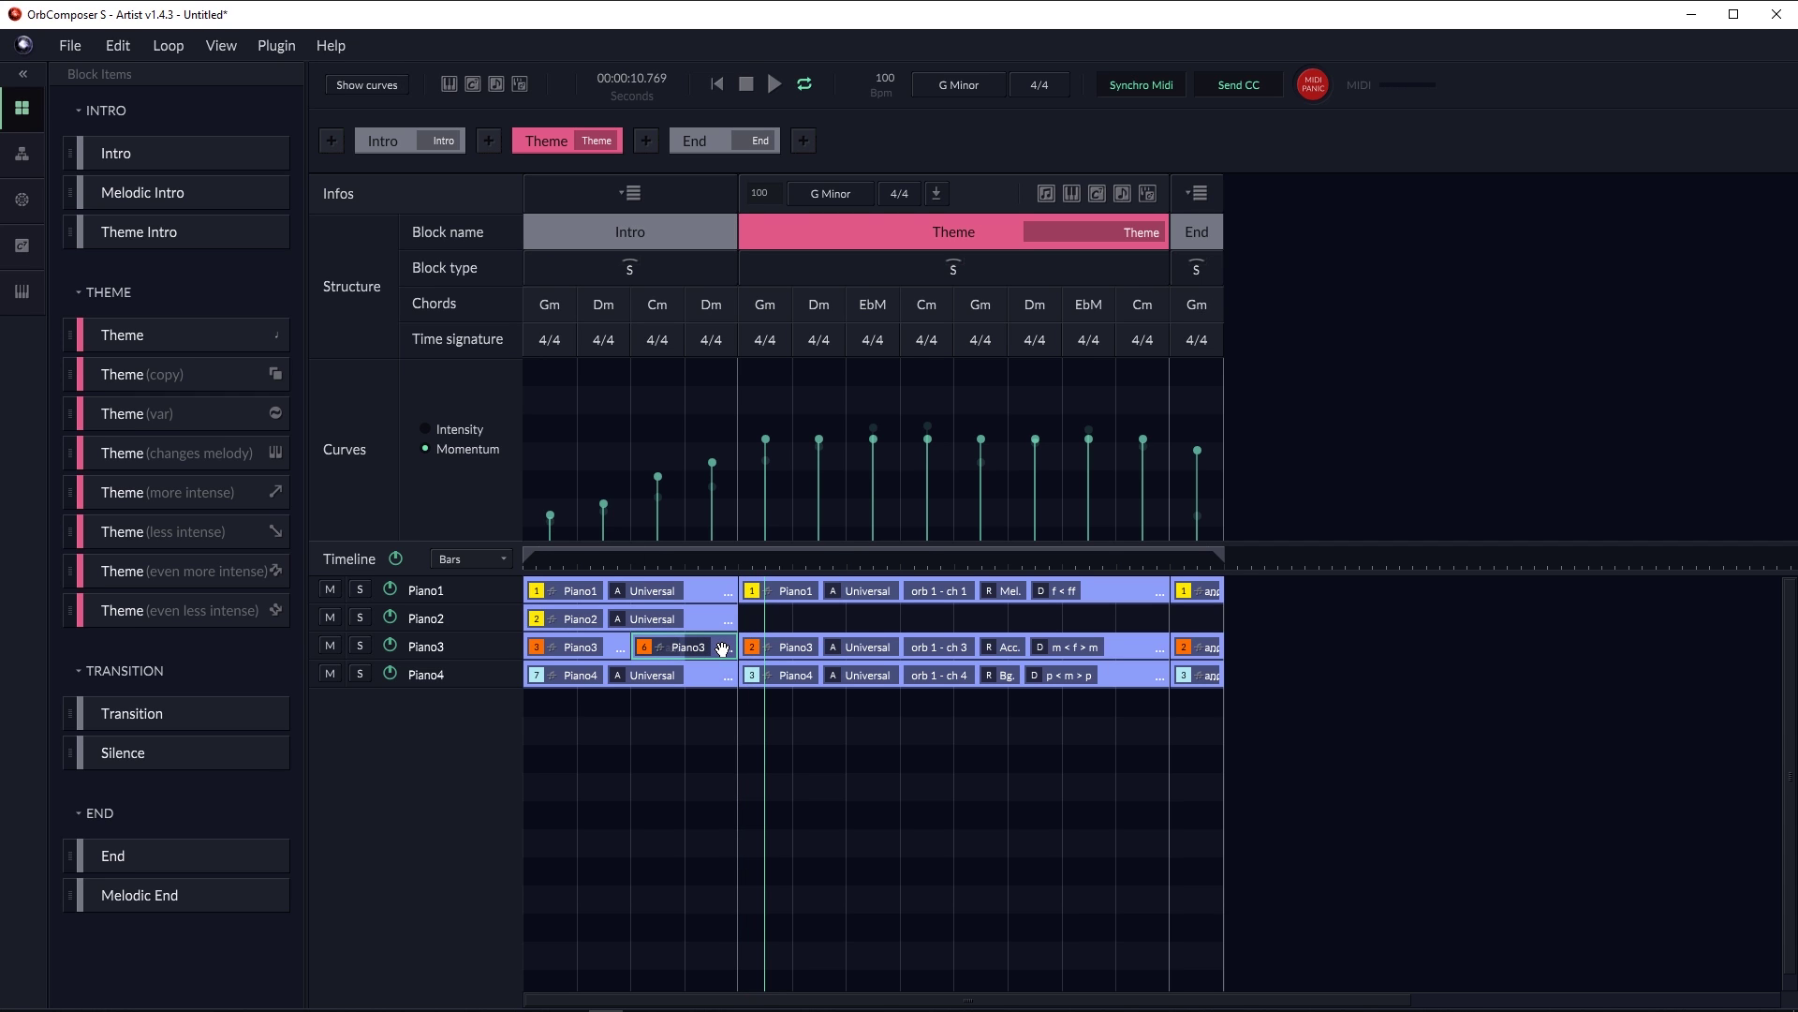
{"action": "mouse_move", "coordinate": [722, 650]}
{"action": "left_mouse_down"}
{"action": "mouse_move", "coordinate": [683, 652]}
{"action": "mouse_move", "coordinate": [737, 646]}
{"action": "left_mouse_up"}
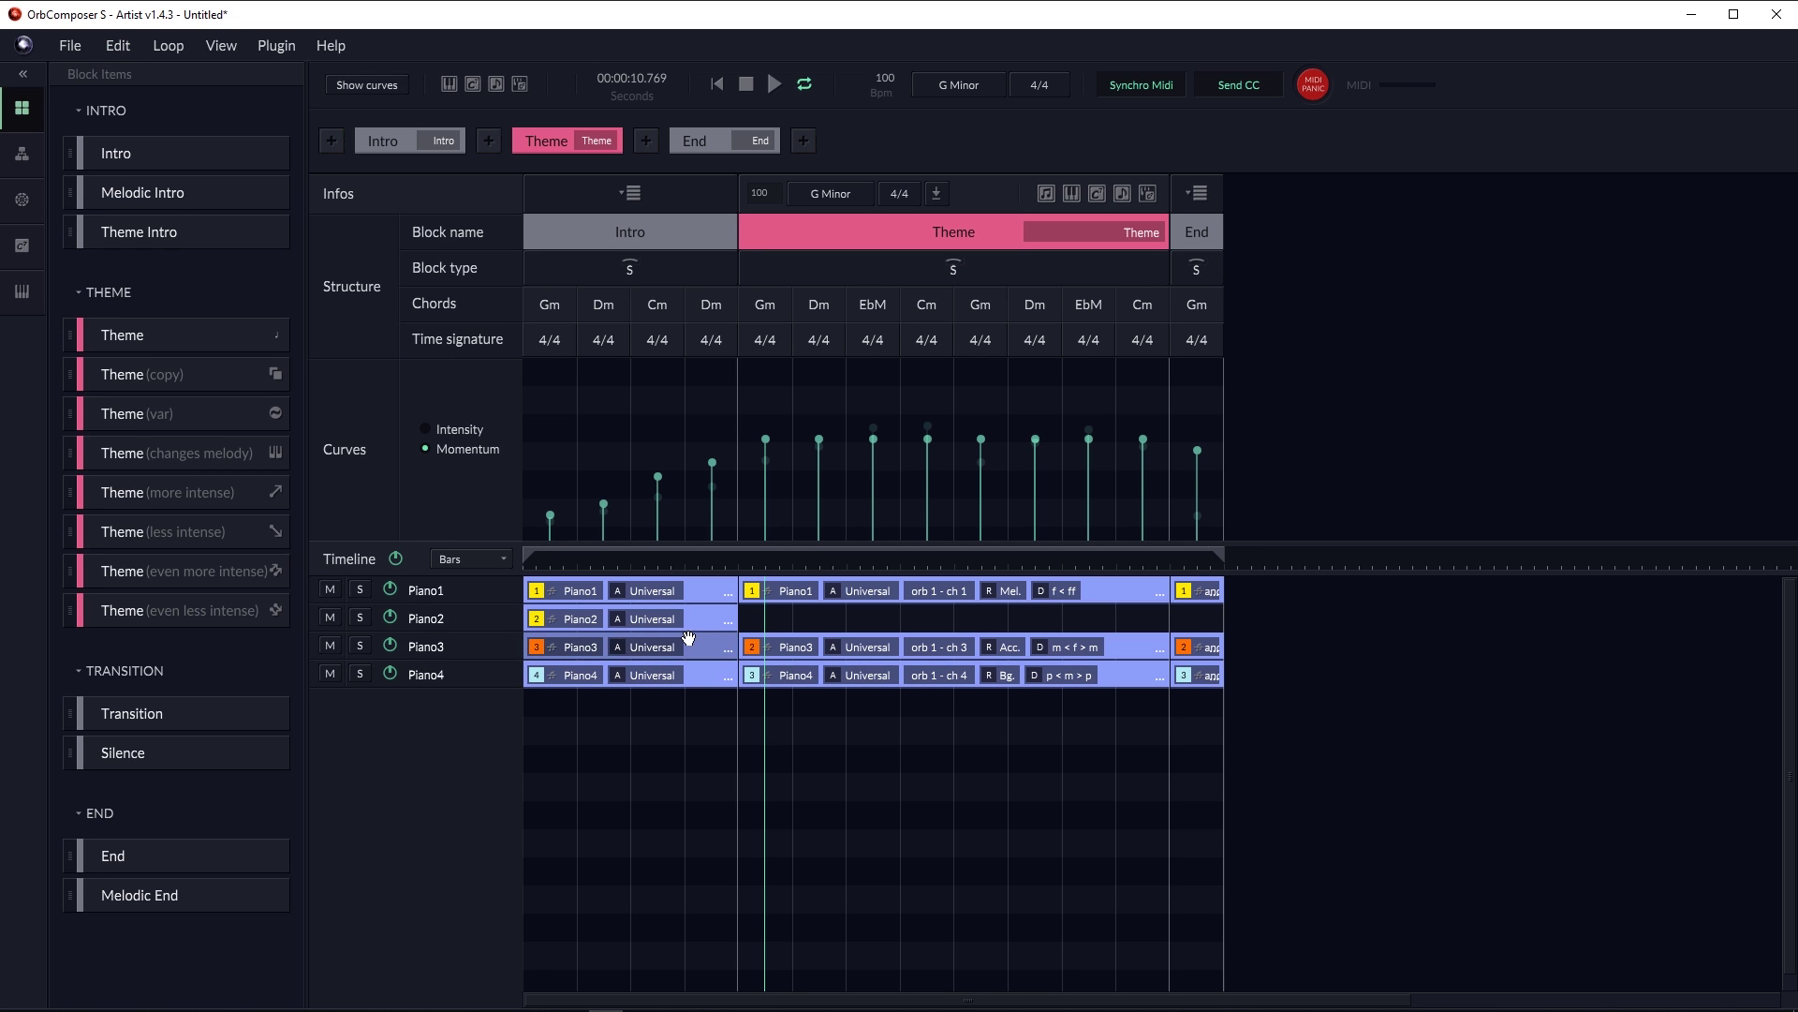
{"action": "left_click", "coordinate": [770, 86]}
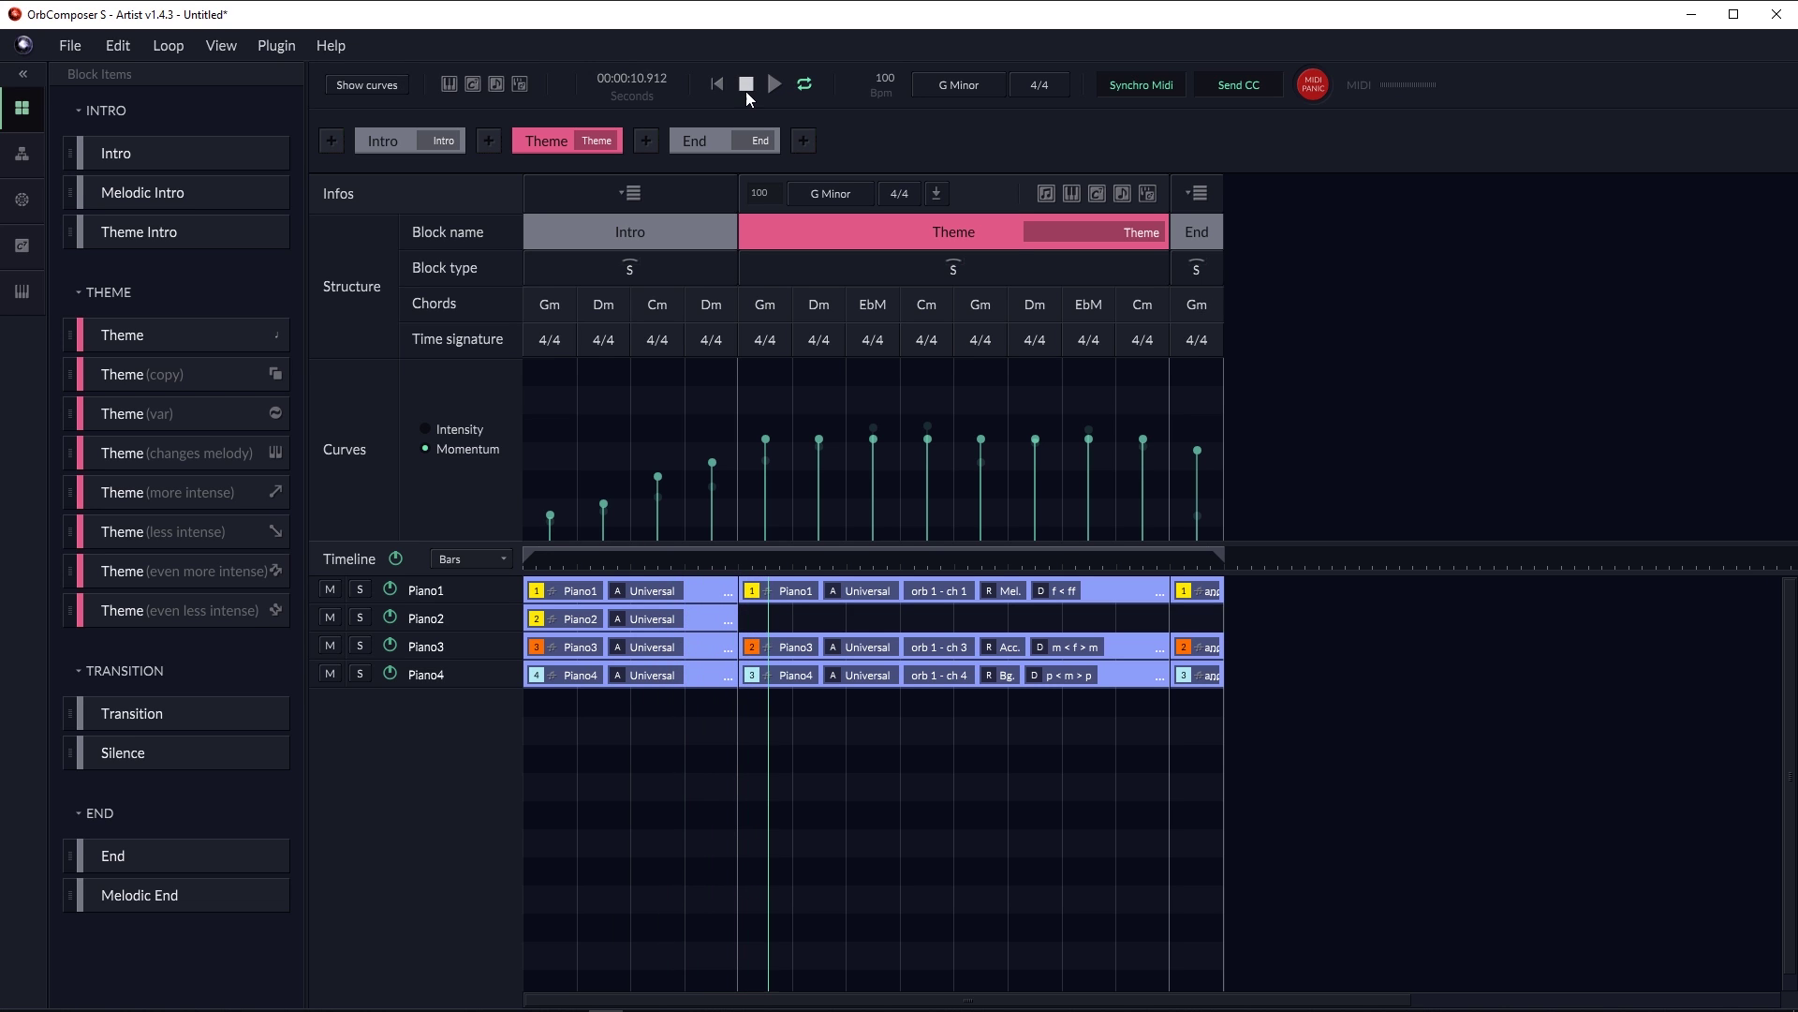
{"action": "left_click", "coordinate": [746, 89]}
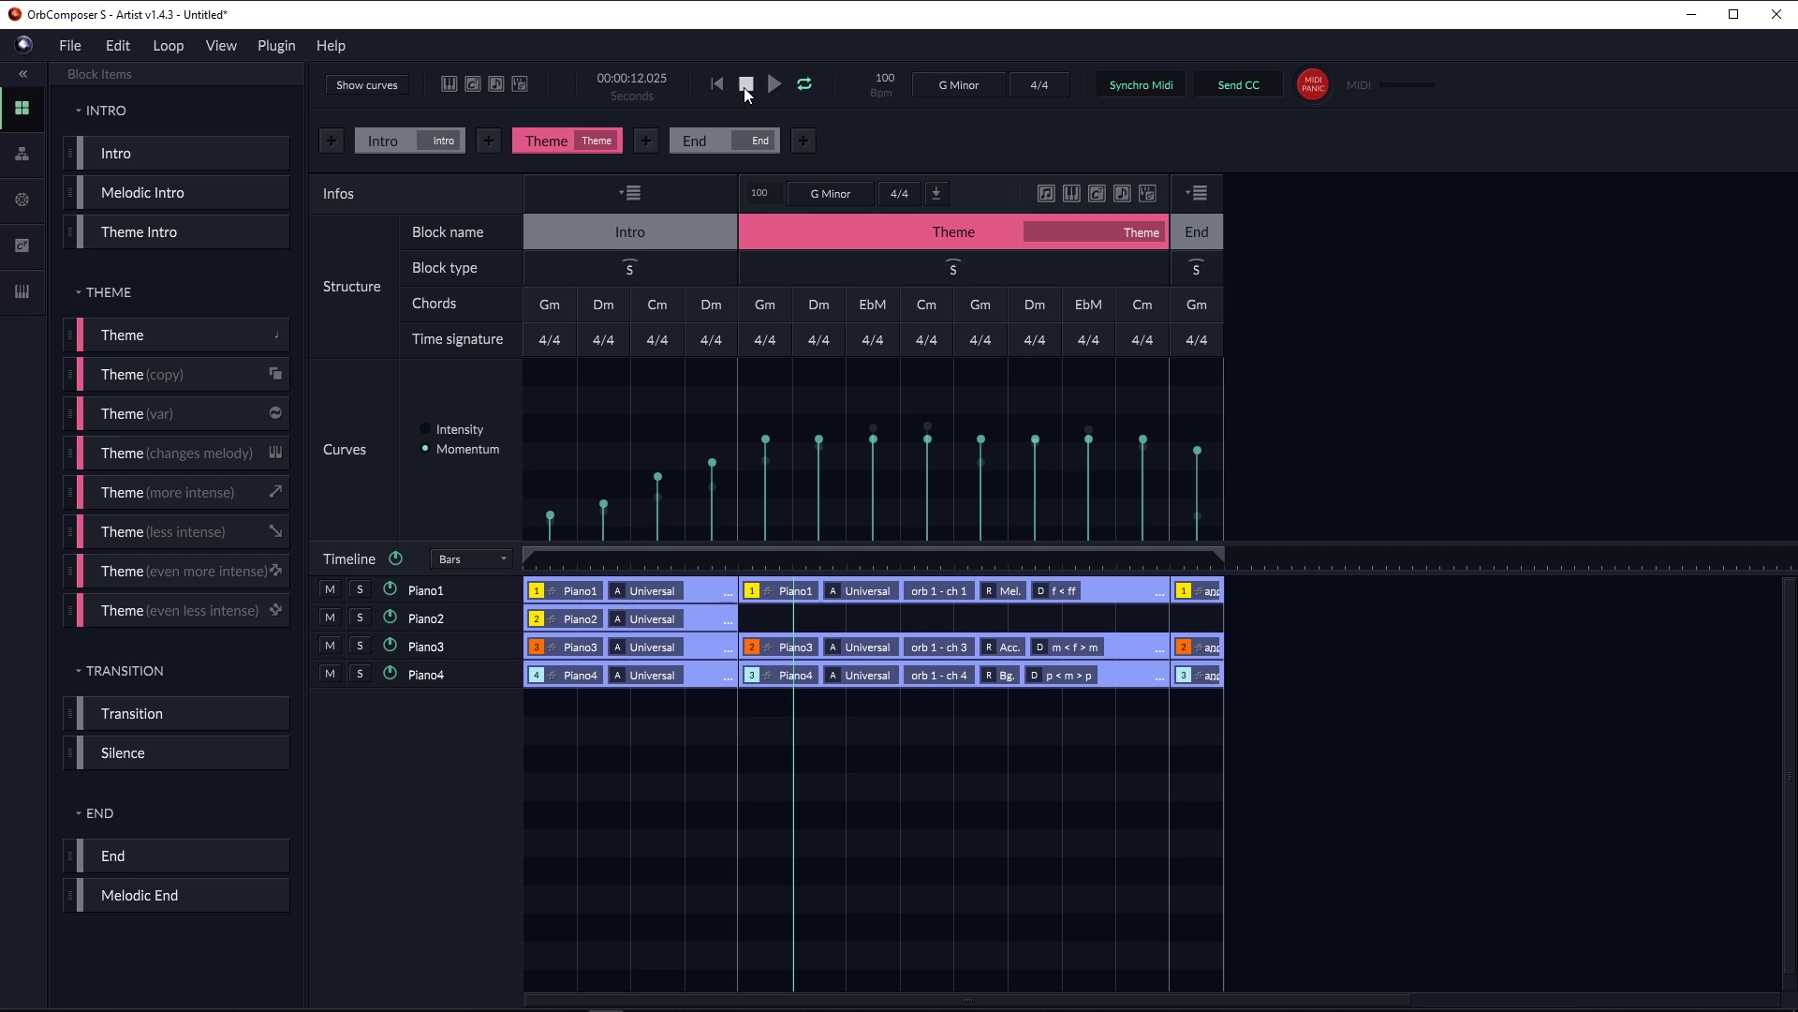
Regenerate the chord progression of the whole piece and play back the new version.
{"action": "left_click", "coordinate": [474, 83]}
{"action": "left_click", "coordinate": [747, 85]}
{"action": "left_click", "coordinate": [772, 86]}
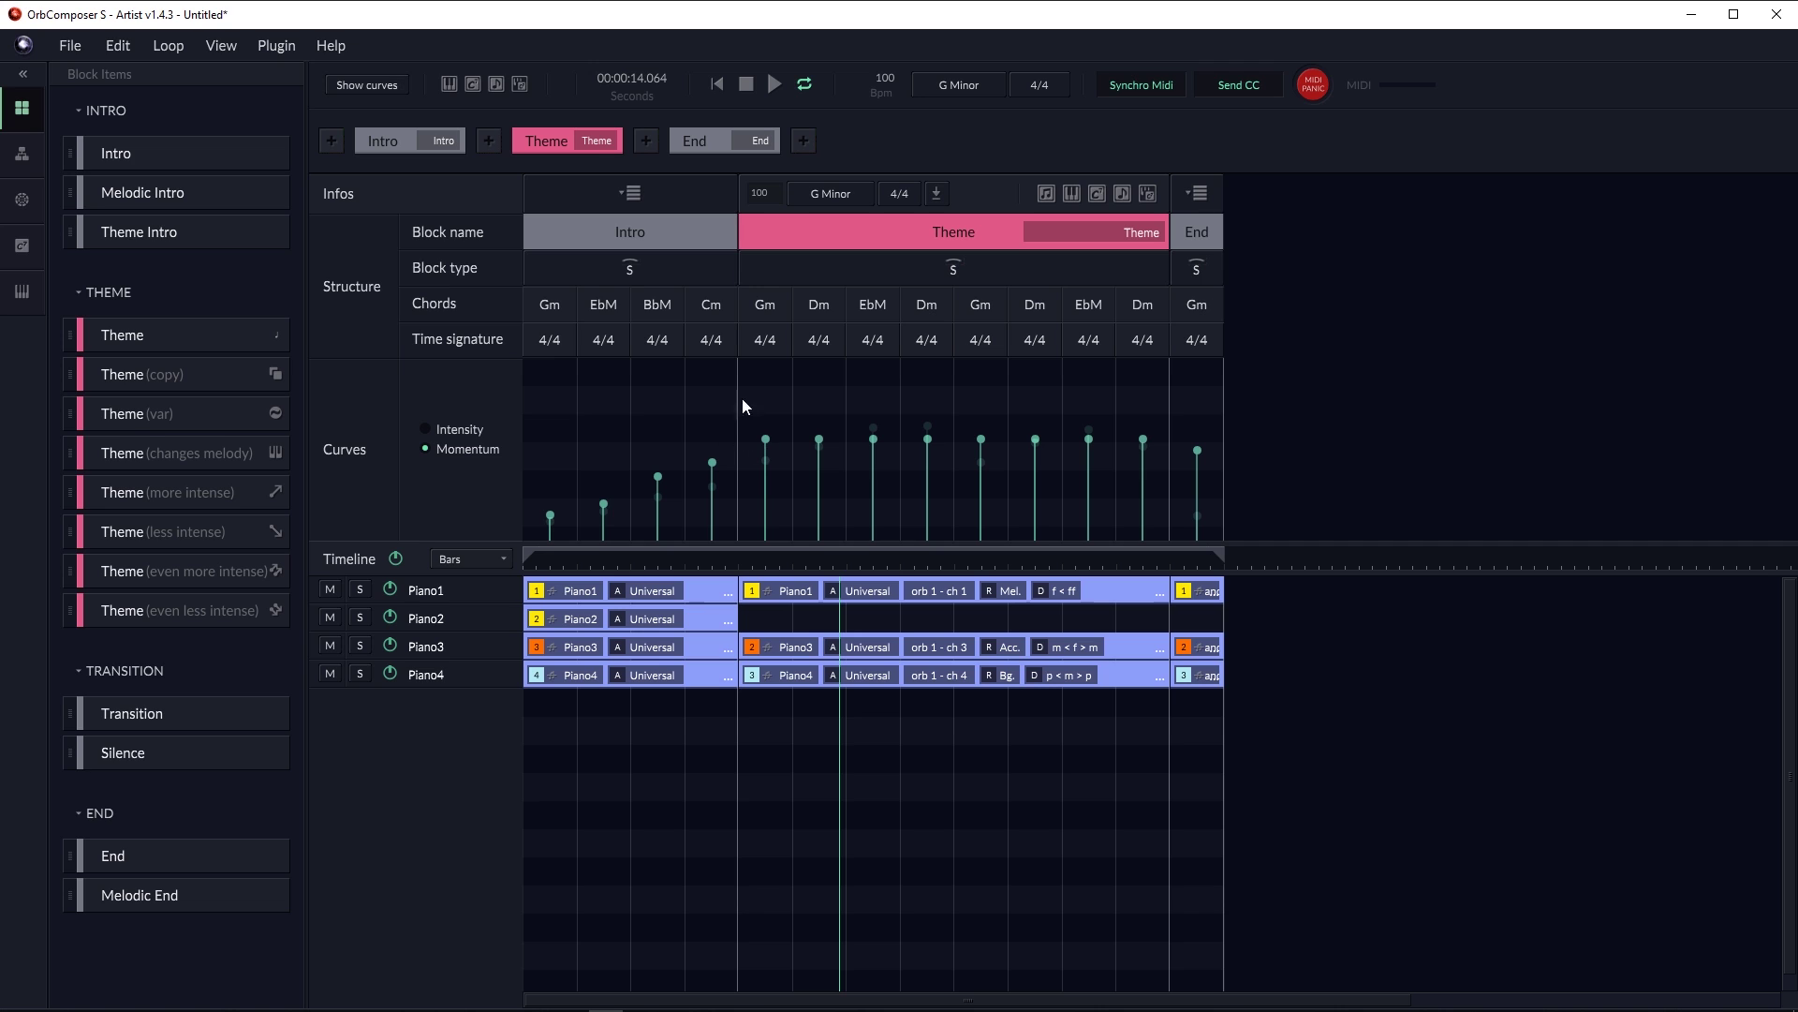
Assign the Addictive Keys instrument plugin to Piano1, Piano2, Piano3 and Piano4 in the plugin mapping.
{"action": "double_click", "coordinate": [459, 592]}
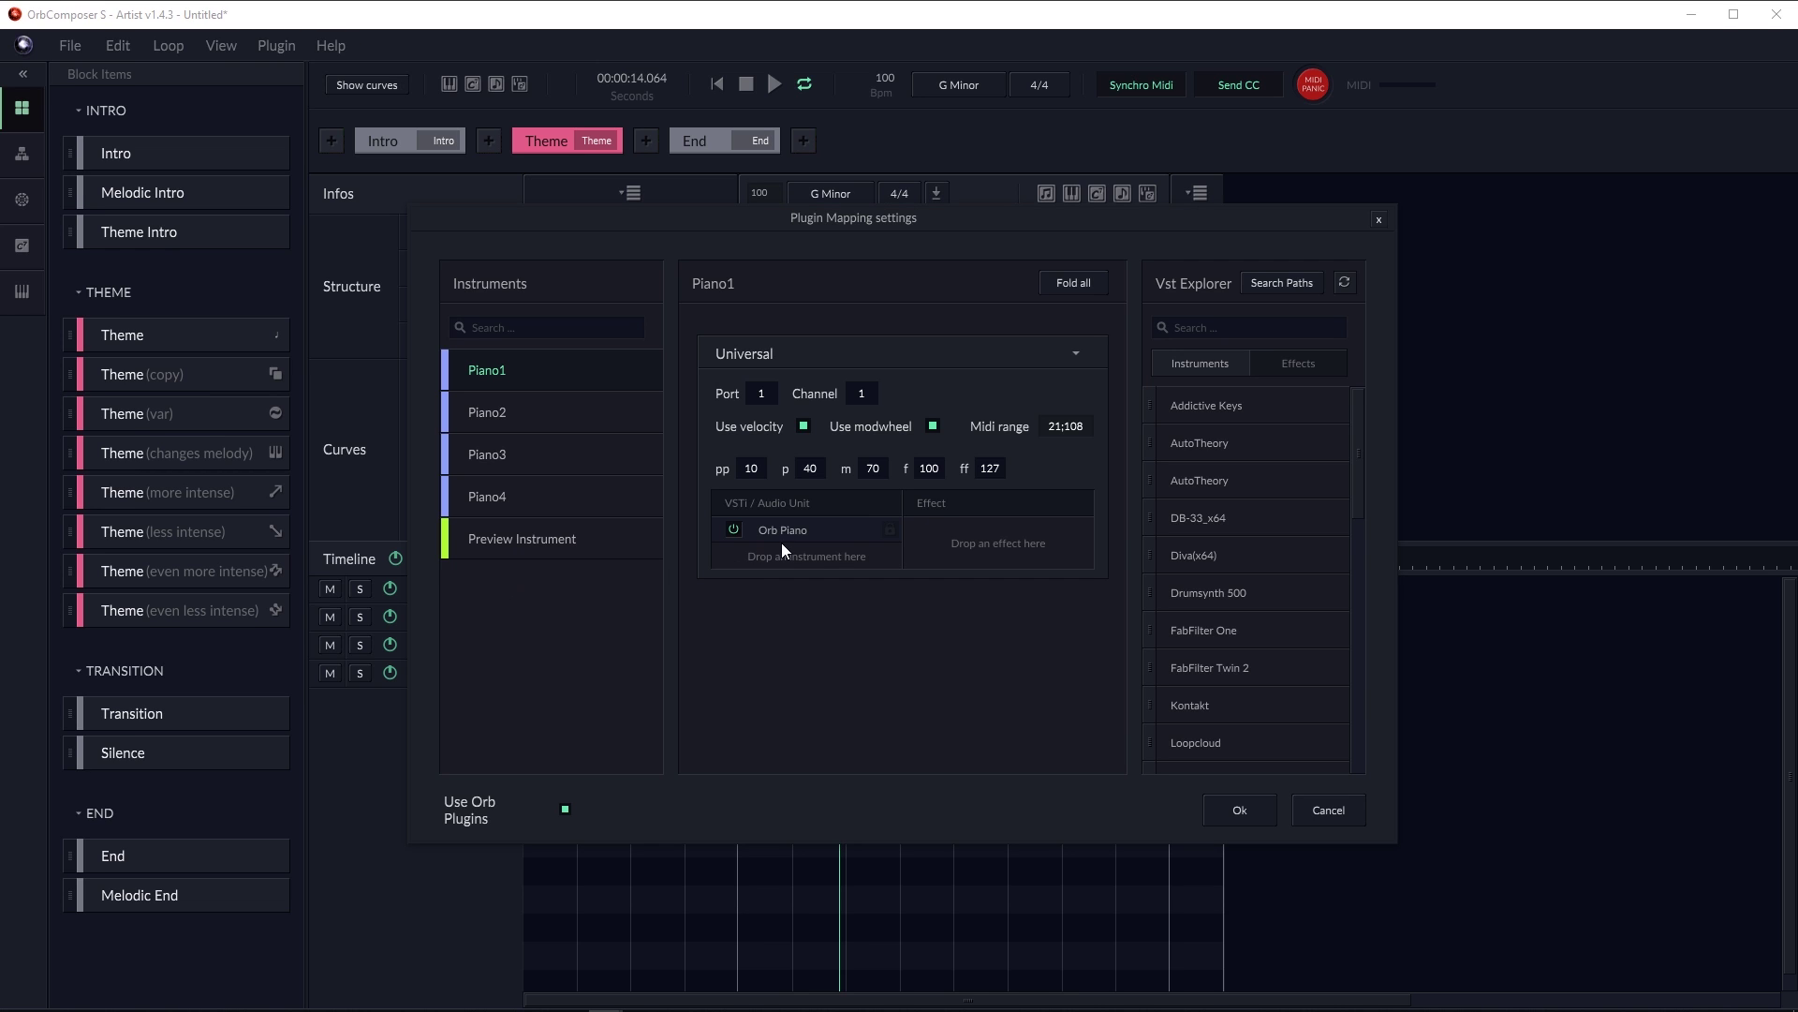
{"action": "left_click_drag", "start_coordinate": [1221, 406], "coordinate": [789, 558]}
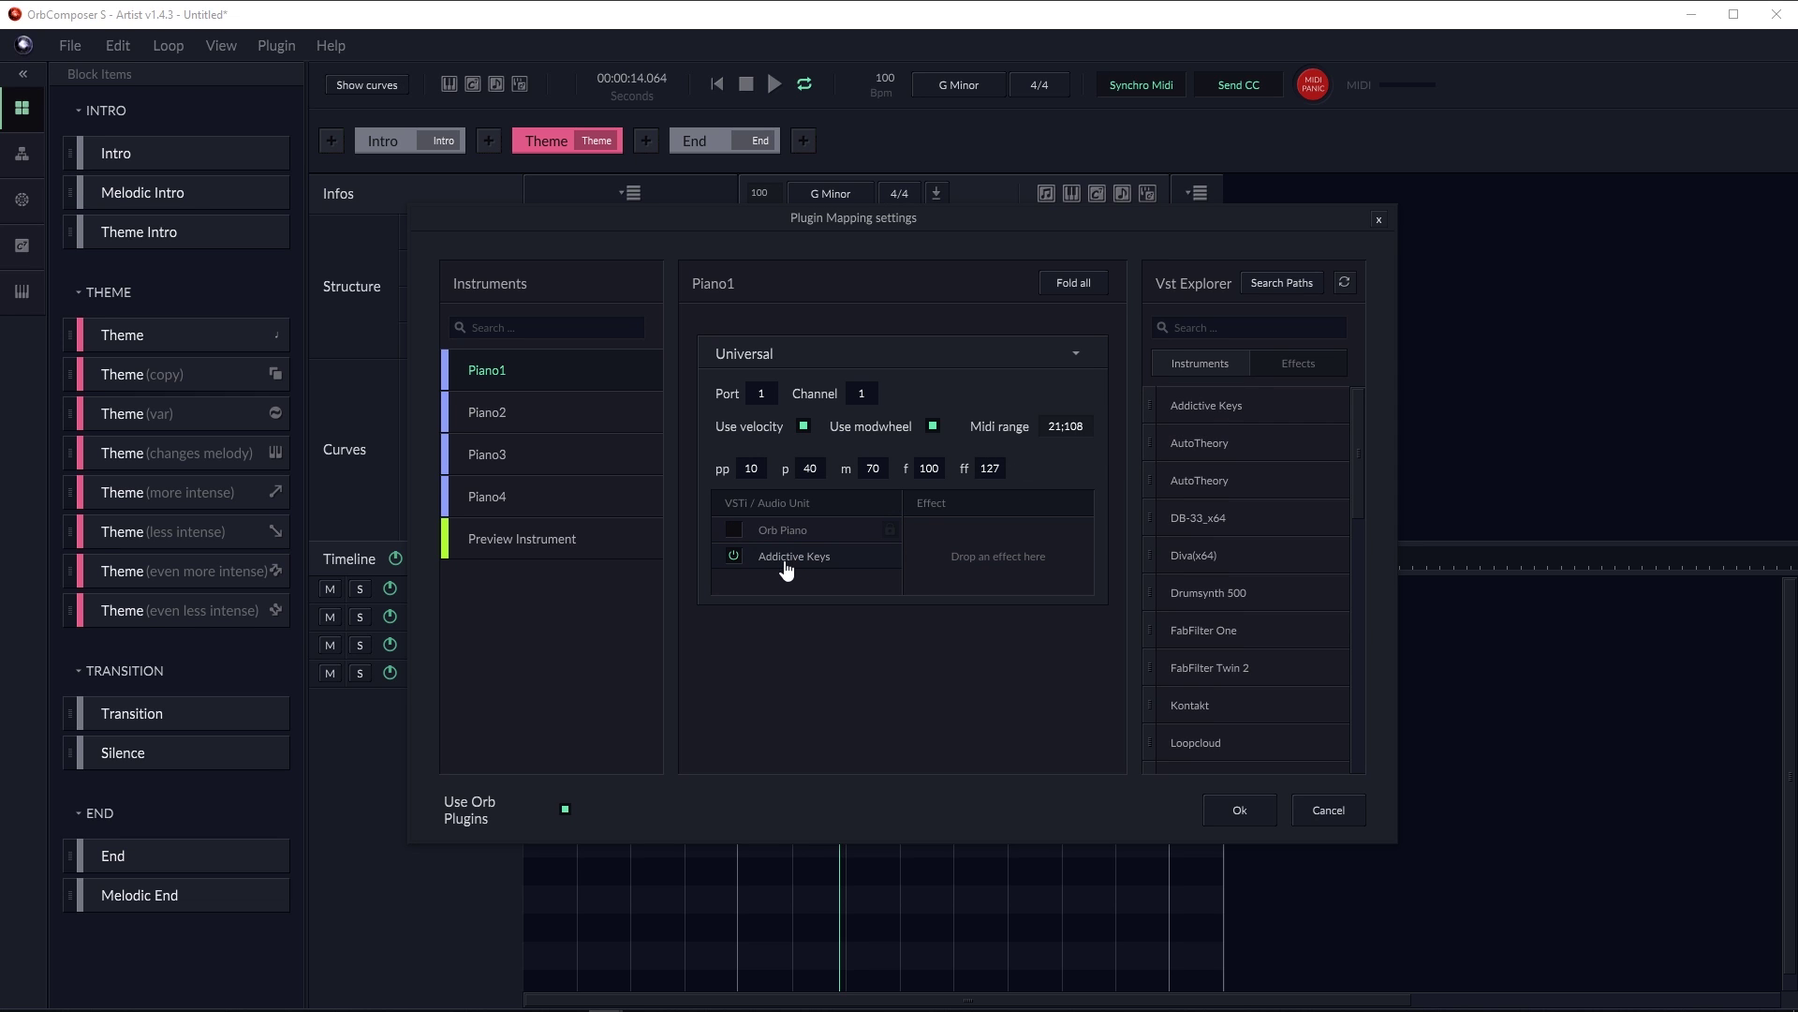
{"action": "left_click", "coordinate": [508, 416]}
{"action": "left_click_drag", "start_coordinate": [1208, 403], "coordinate": [795, 559]}
{"action": "left_click", "coordinate": [564, 457]}
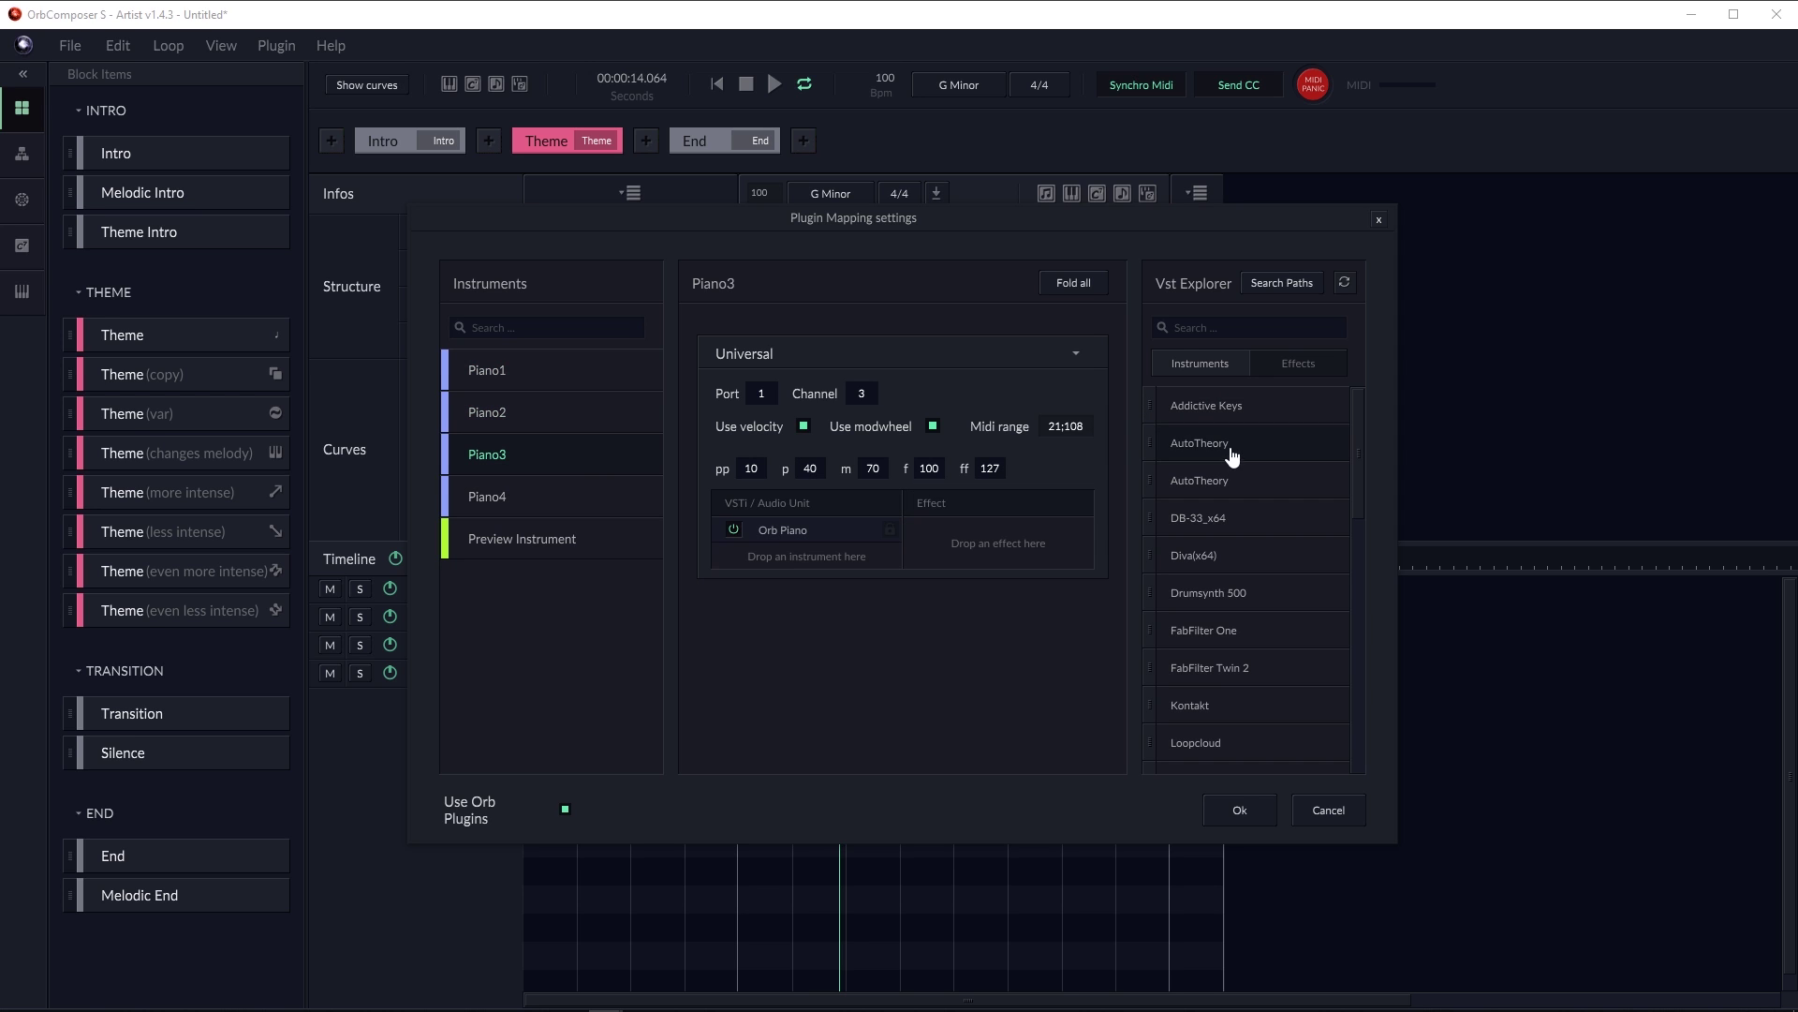
{"action": "left_click_drag", "start_coordinate": [1218, 412], "coordinate": [776, 550]}
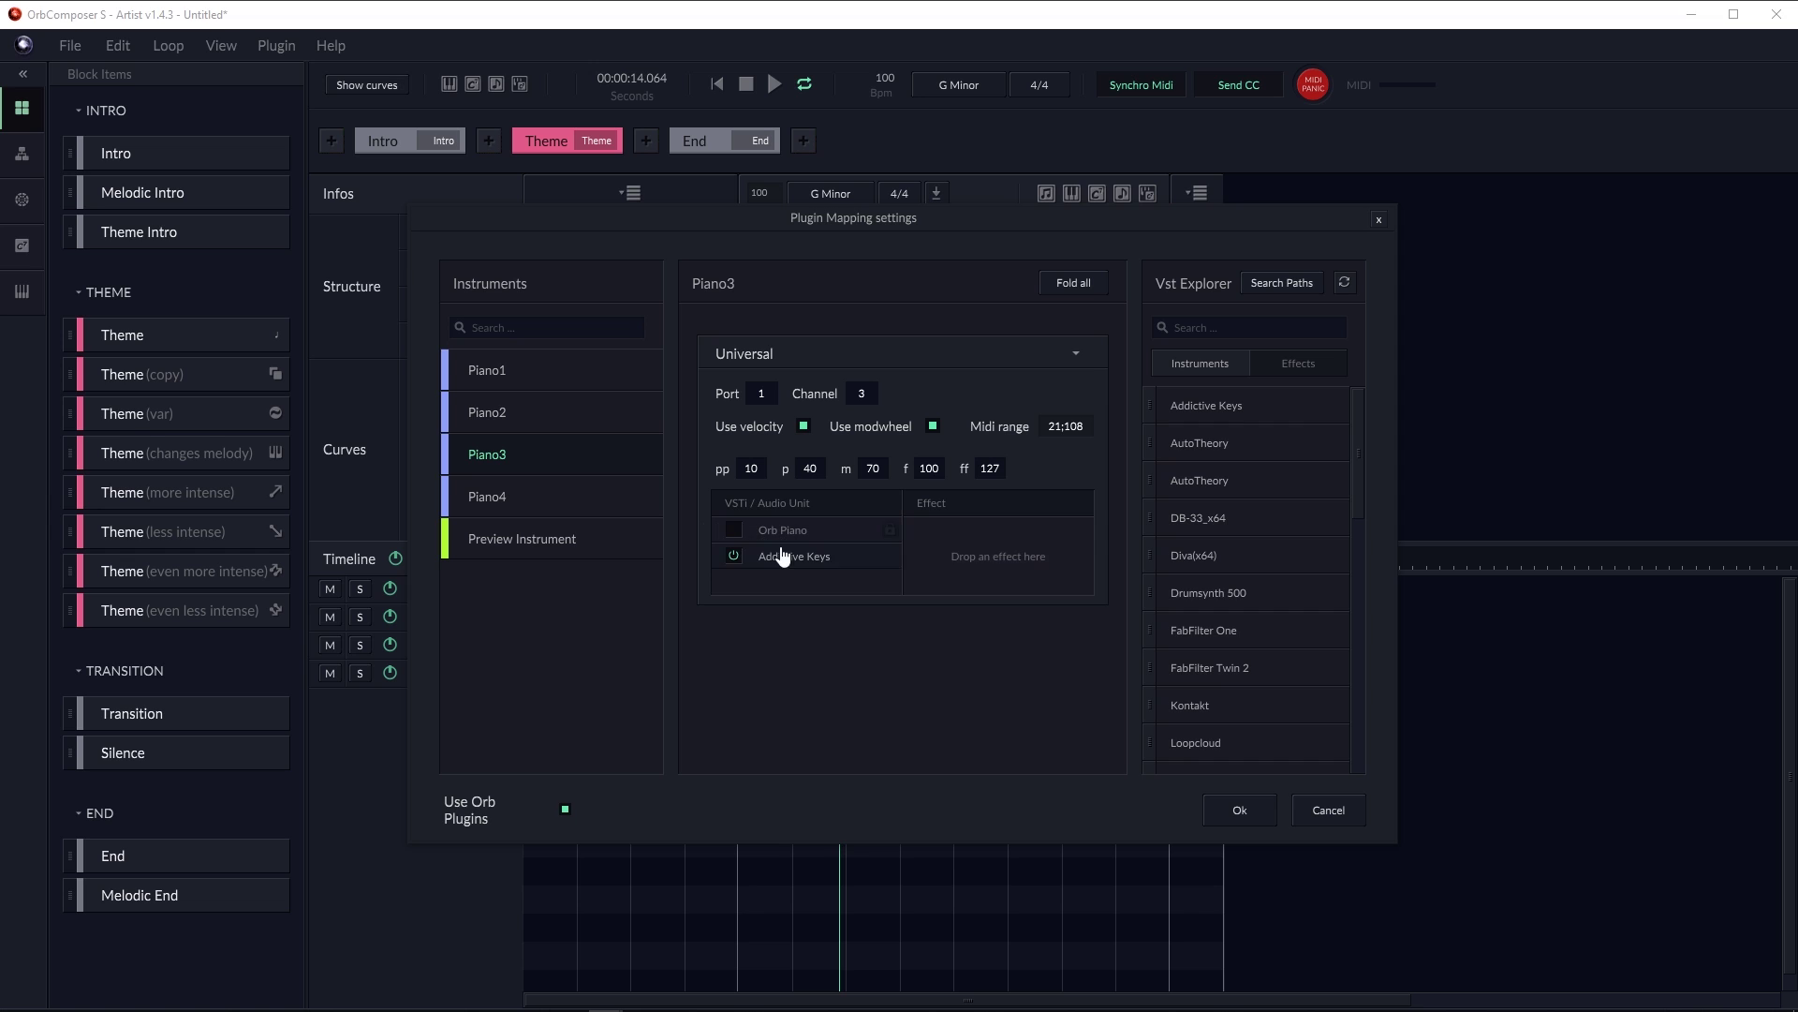
{"action": "left_click", "coordinate": [604, 499]}
{"action": "left_click_drag", "start_coordinate": [1232, 403], "coordinate": [840, 541]}
Add the Outer Space effect plugin to the Piano1 instrument's effect slot.
{"action": "left_click", "coordinate": [586, 366]}
{"action": "left_click_drag", "start_coordinate": [1357, 418], "coordinate": [1358, 573]}
{"action": "left_click", "coordinate": [1298, 363]}
{"action": "scroll", "coordinate": [1292, 567], "scroll_direction": "up", "scroll_amount": 2}
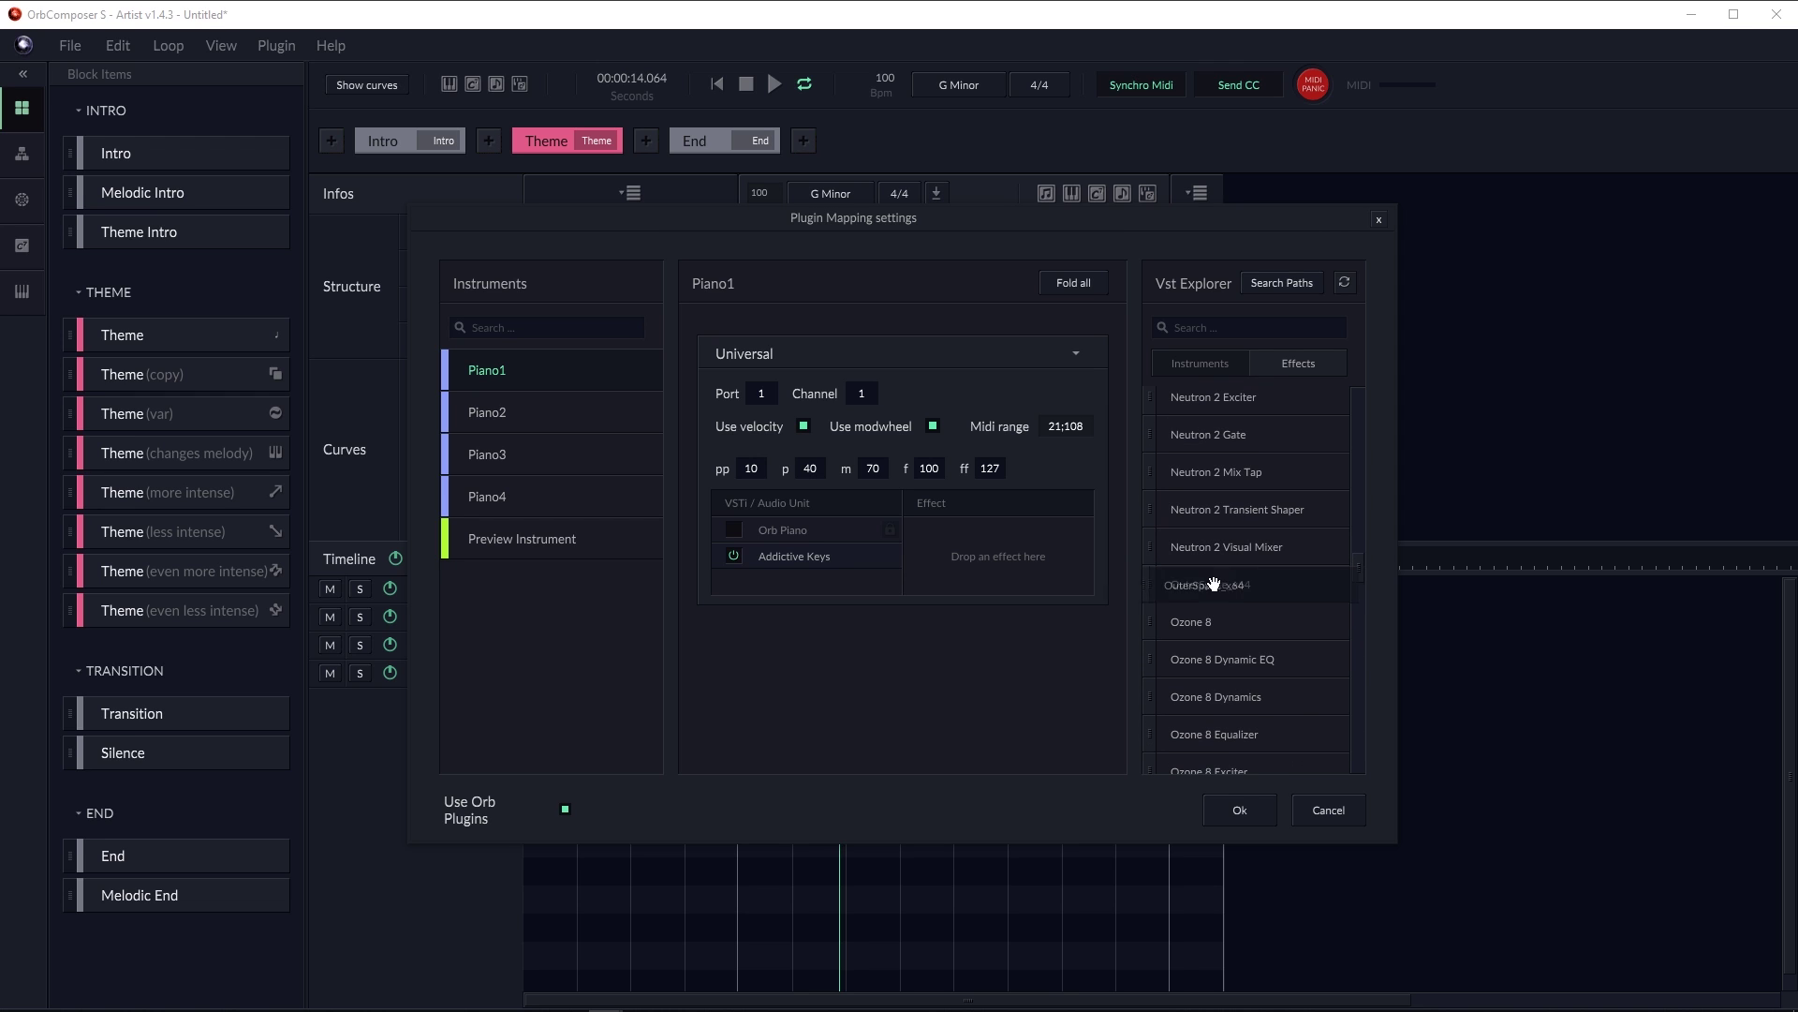
{"action": "left_click_drag", "start_coordinate": [1217, 583], "coordinate": [981, 551]}
Lower Outer Space's echo volume, set its reverb volume to about 34%, and close the effect editor and plugin mapping settings.
{"action": "right_click", "coordinate": [1009, 543]}
{"action": "left_click", "coordinate": [958, 508]}
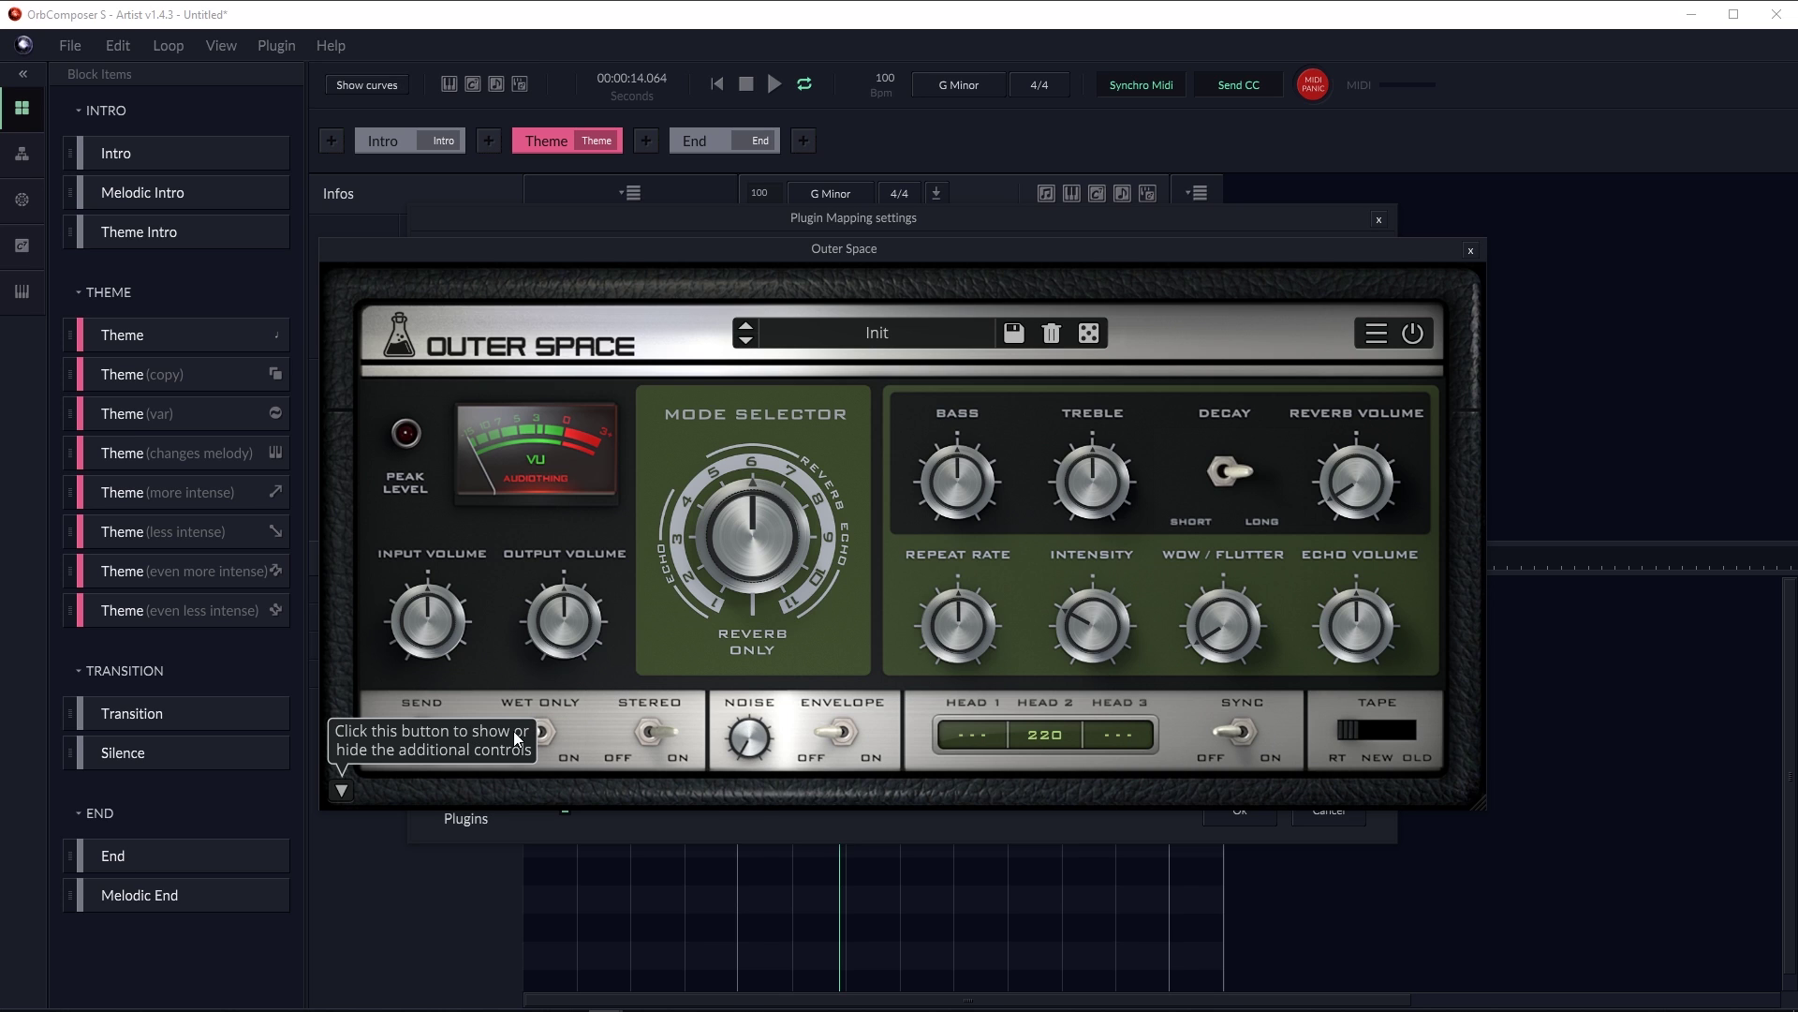
{"action": "left_click_drag", "start_coordinate": [1377, 632], "coordinate": [1335, 631]}
{"action": "left_click_drag", "start_coordinate": [1360, 472], "coordinate": [1363, 438]}
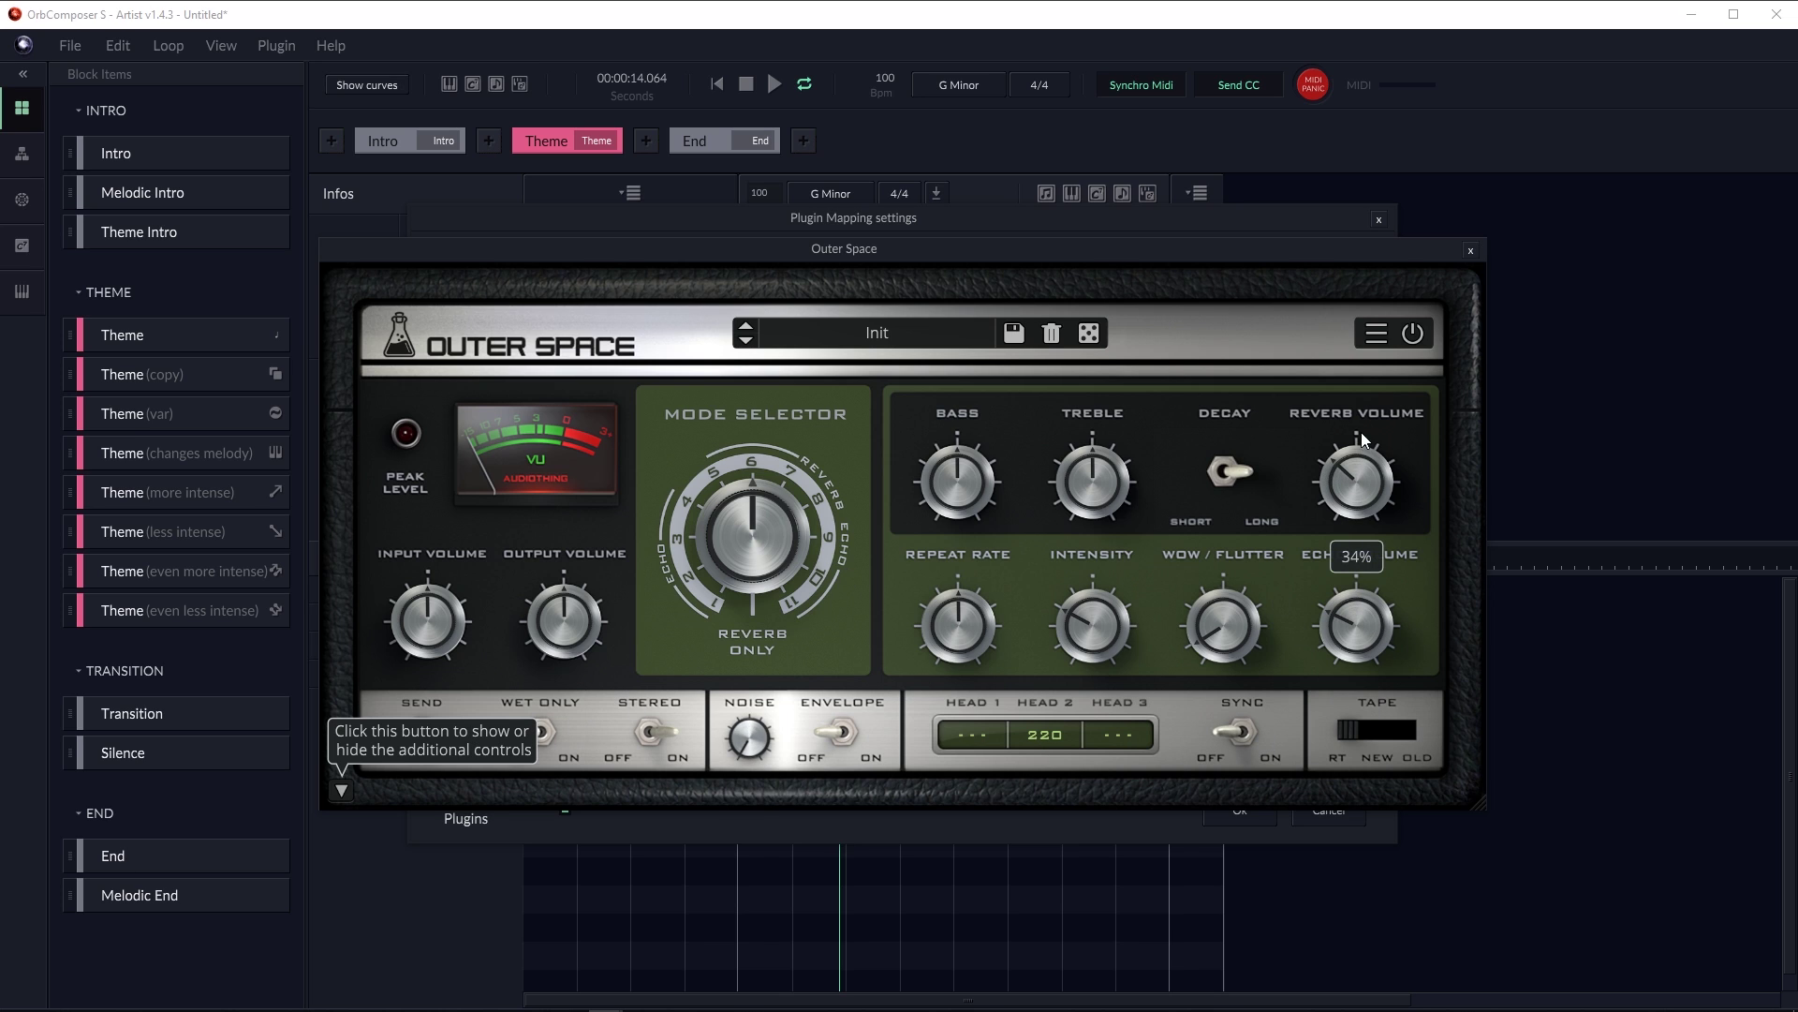
{"action": "left_click", "coordinate": [1472, 250]}
{"action": "left_click", "coordinate": [1377, 220]}
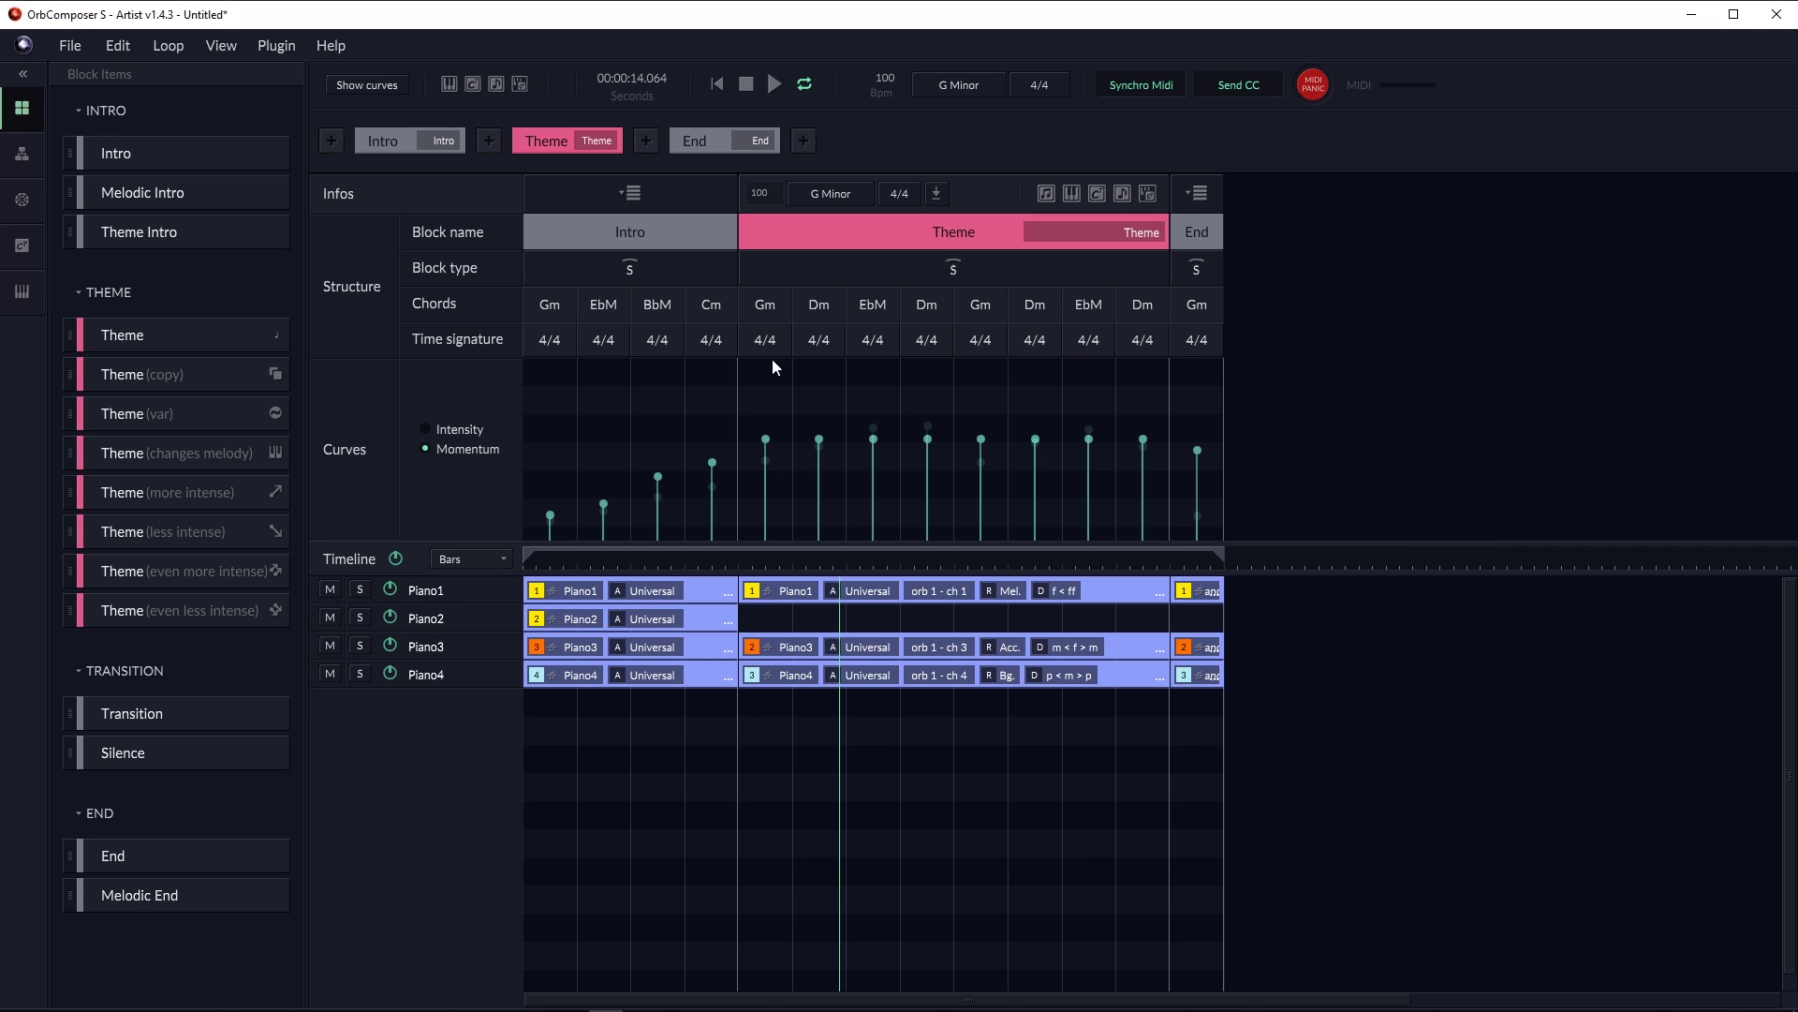
Play the composition from the beginning to hear the new piano sound and effect.
{"action": "left_click", "coordinate": [541, 560]}
{"action": "left_click", "coordinate": [771, 84]}
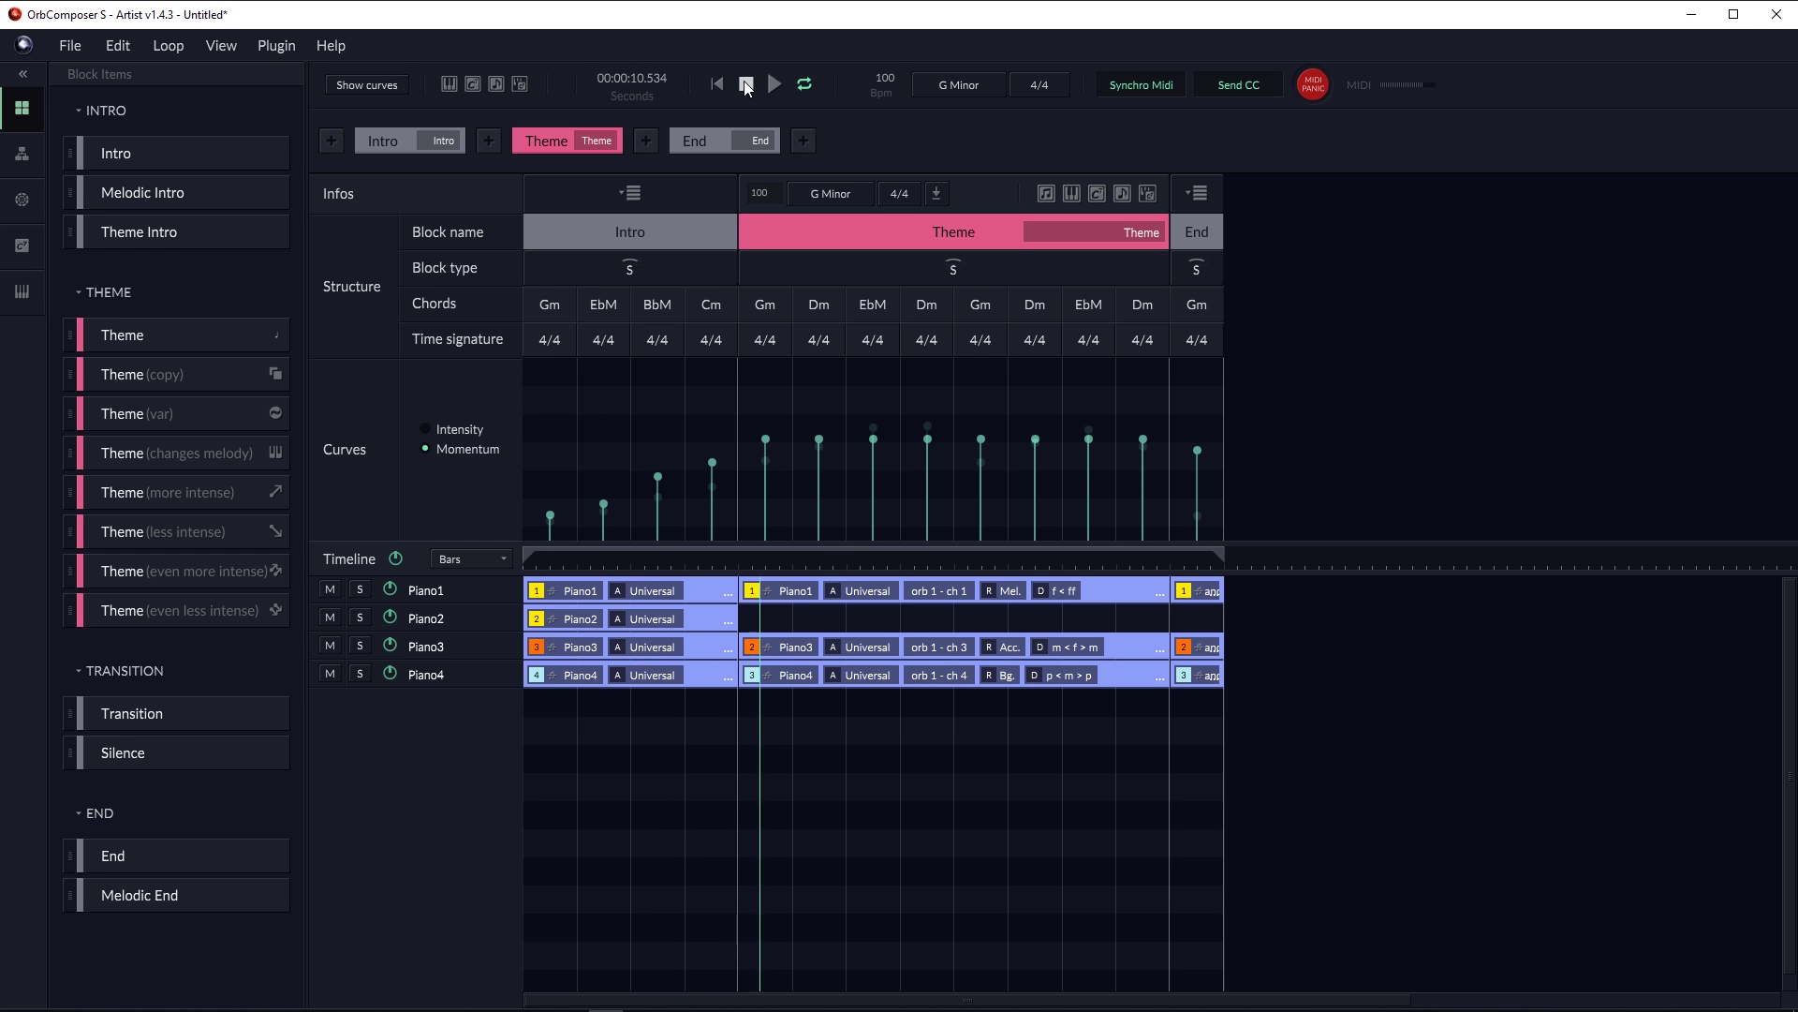
Stop playback and set the register of Piano1's Theme clip to High.
{"action": "left_click", "coordinate": [747, 86]}
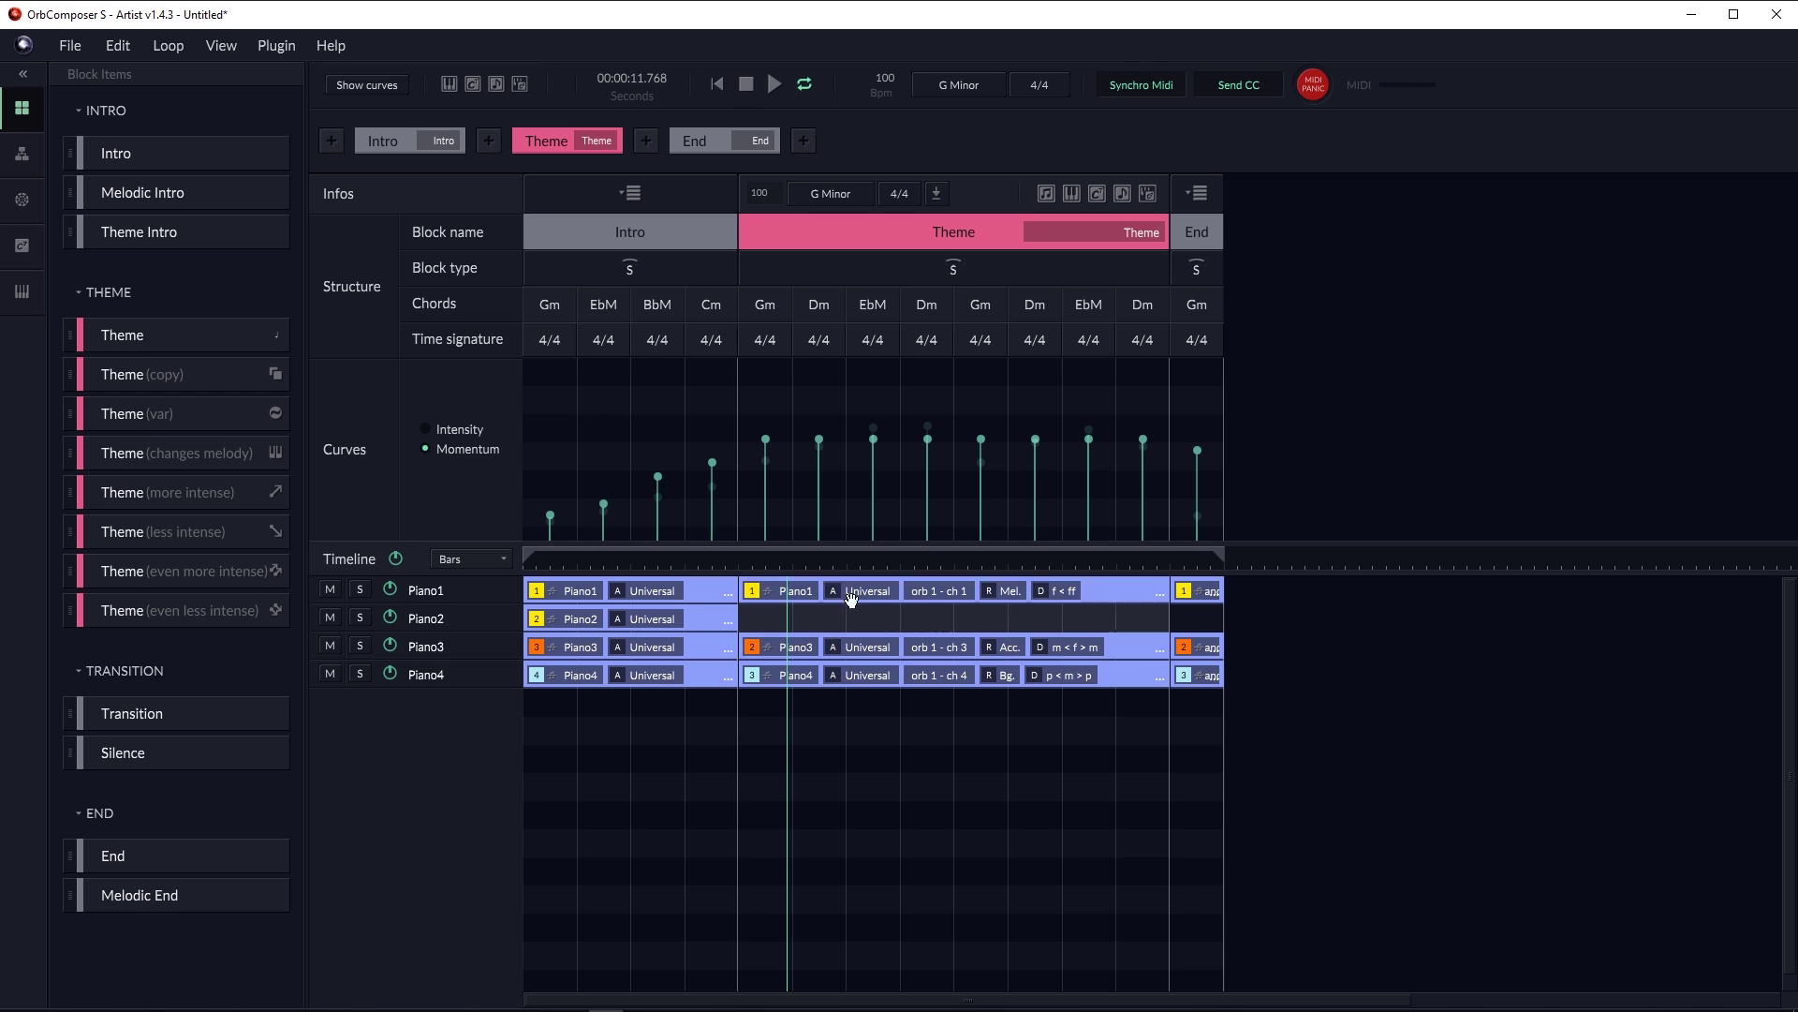
{"action": "double_click", "coordinate": [1101, 592]}
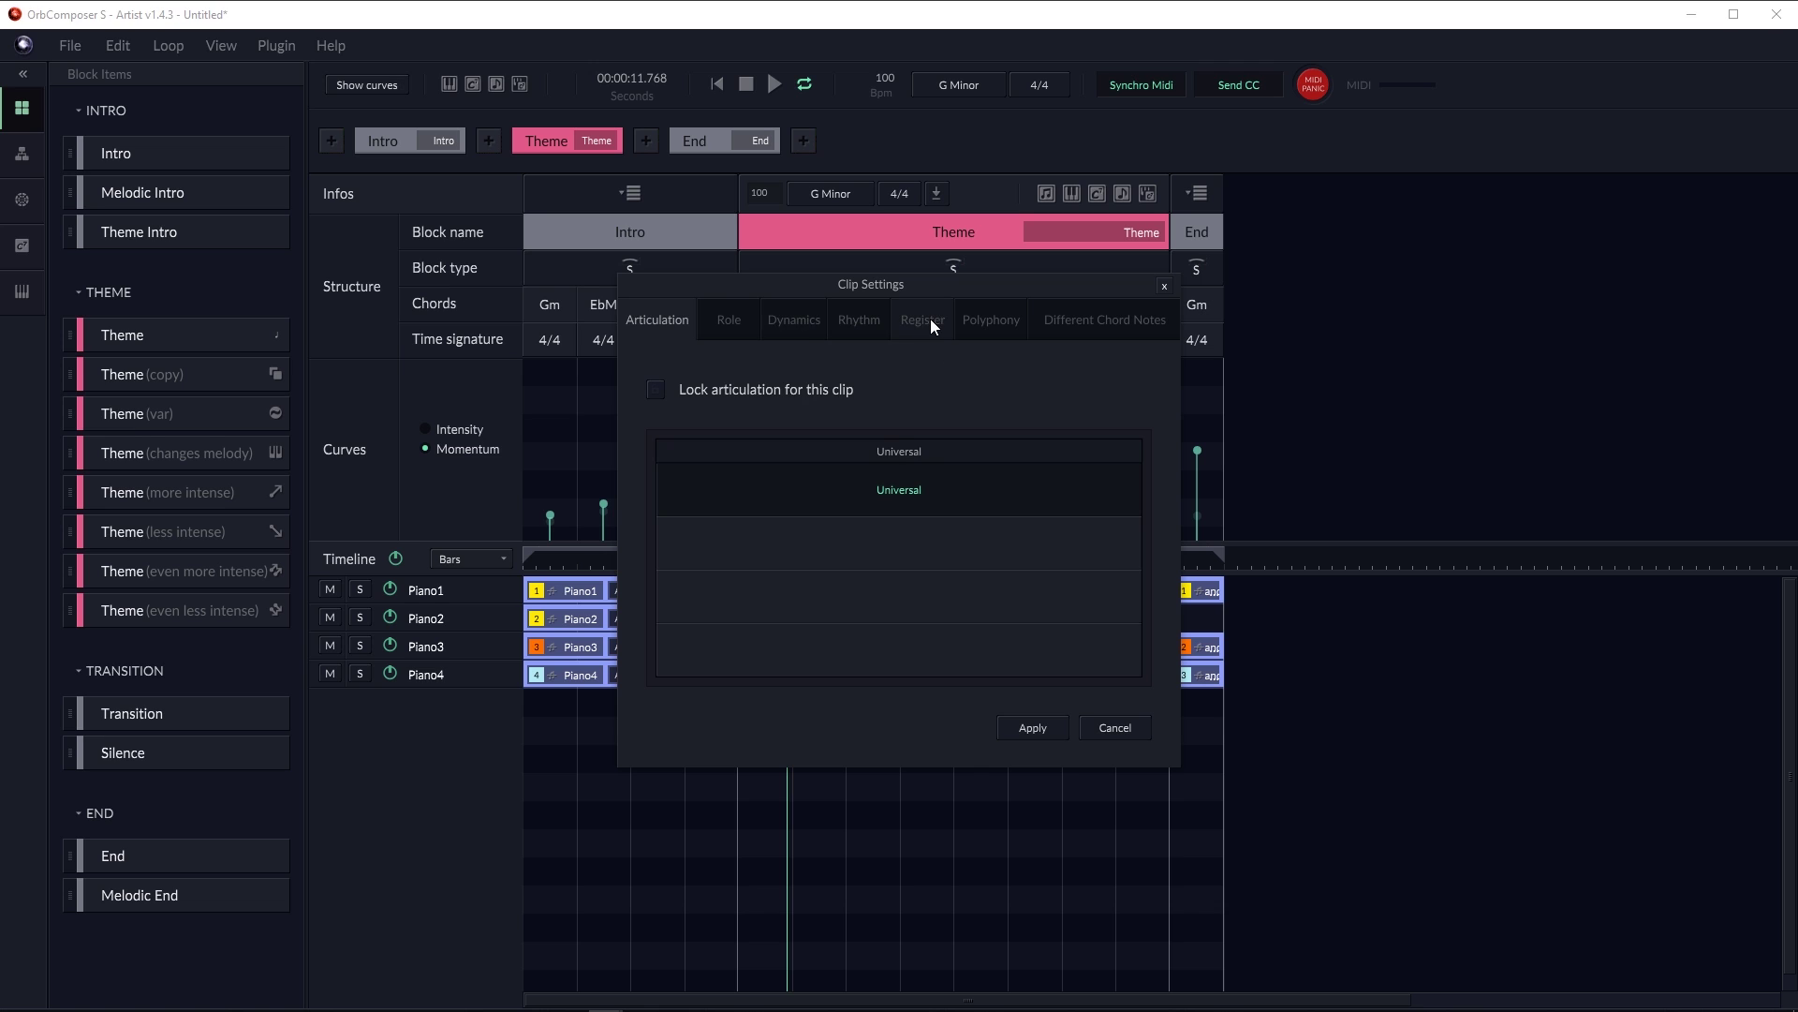
{"action": "left_click", "coordinate": [930, 320]}
{"action": "left_click", "coordinate": [880, 623]}
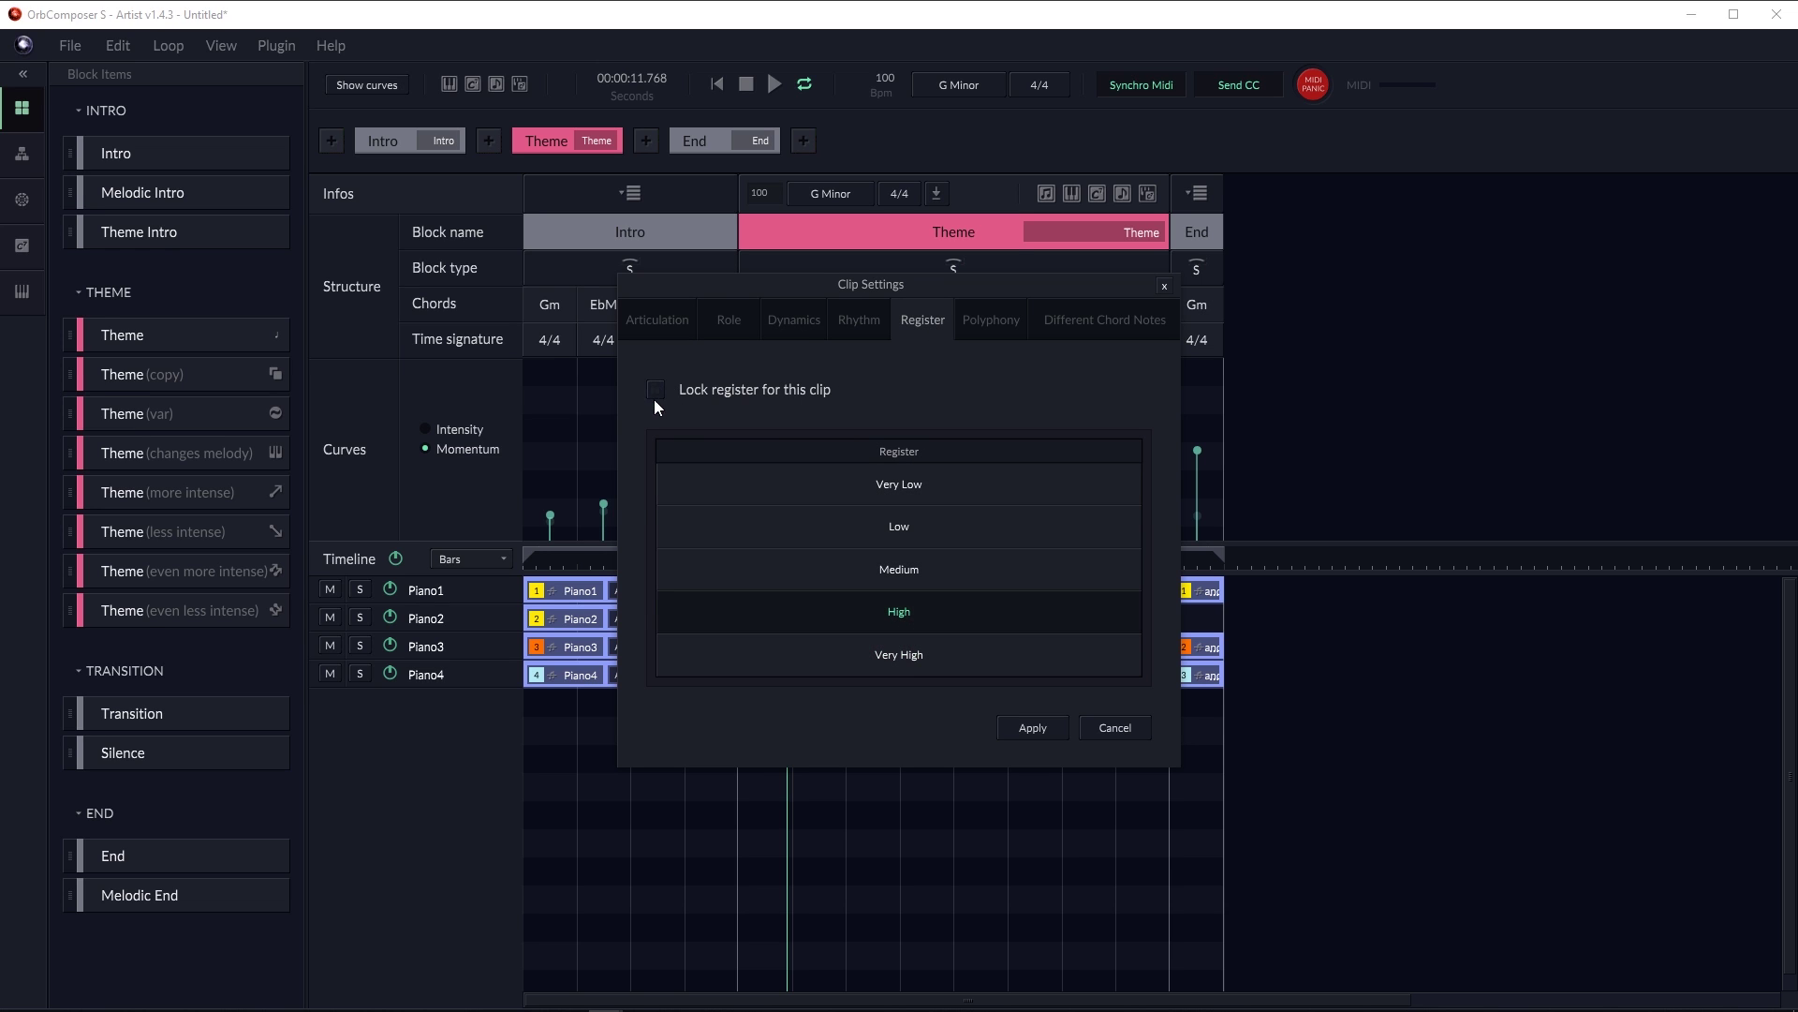
{"action": "left_click", "coordinate": [1031, 728]}
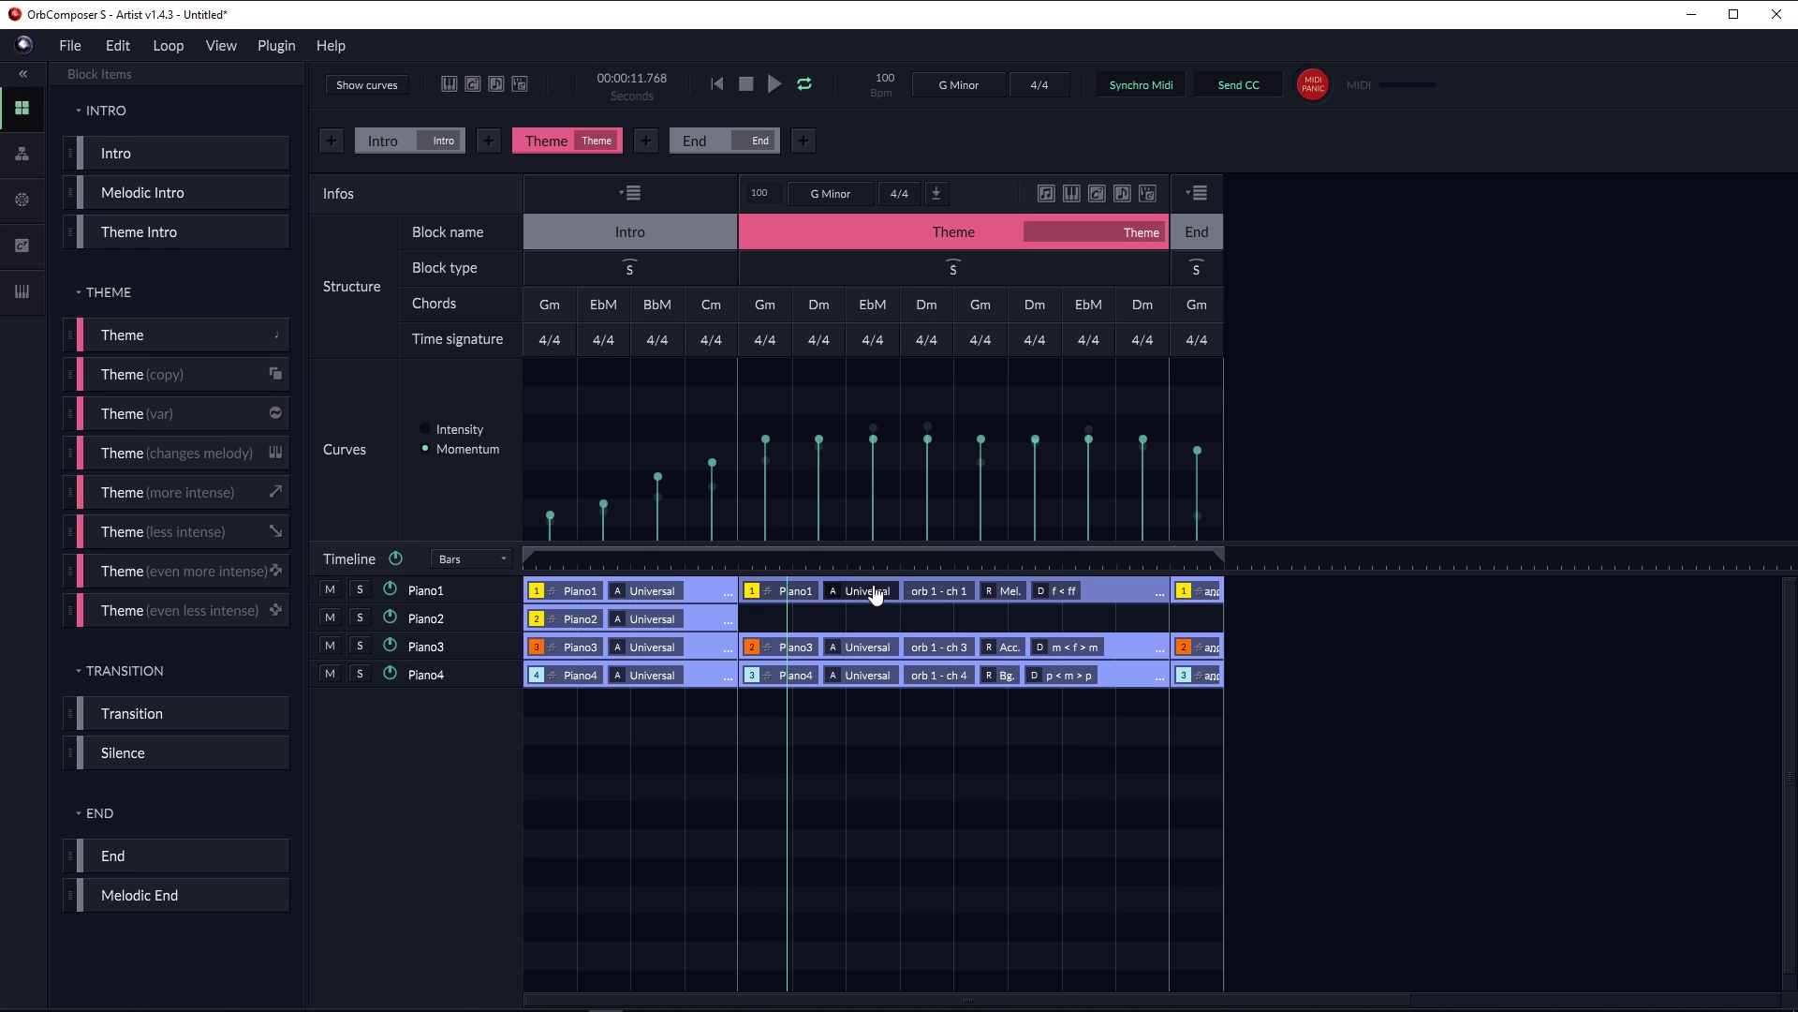
Lower the Momentum of the End block's bar slightly and display the Intensity curve.
{"action": "left_click_drag", "start_coordinate": [743, 569], "coordinate": [474, 558]}
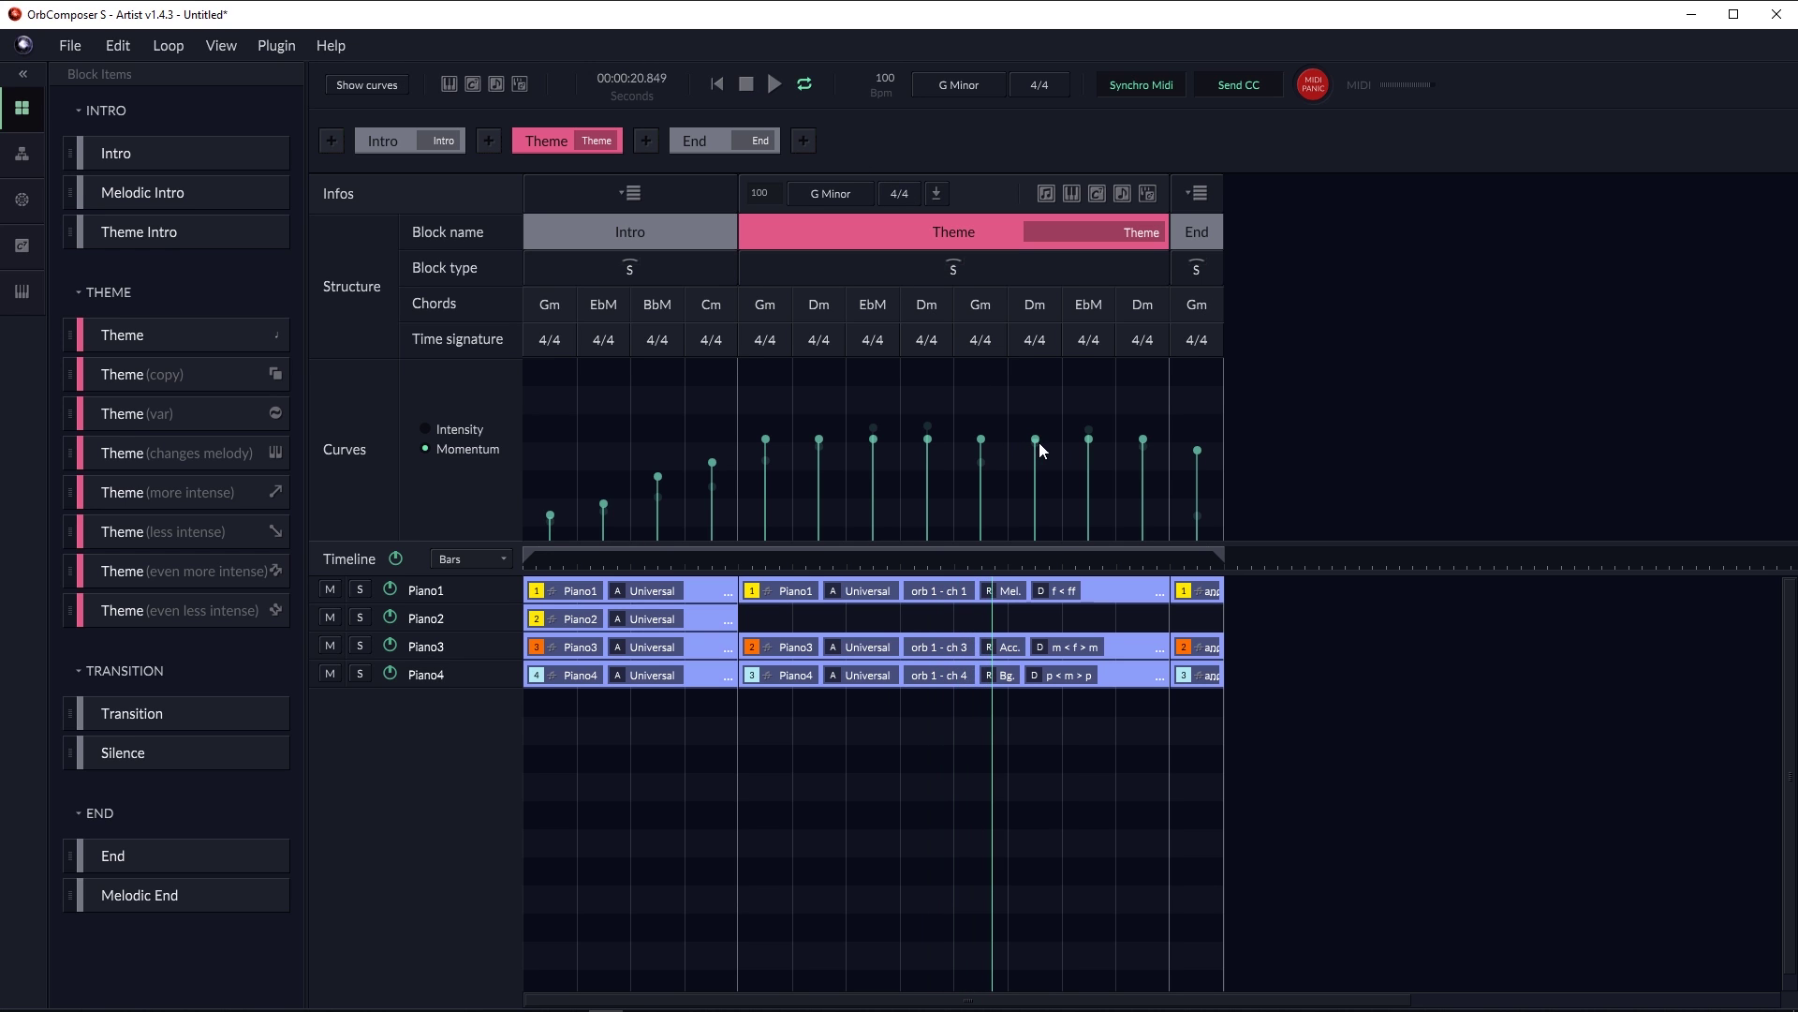
{"action": "left_click_drag", "start_coordinate": [1197, 451], "coordinate": [1203, 508]}
{"action": "left_click", "coordinate": [450, 430]}
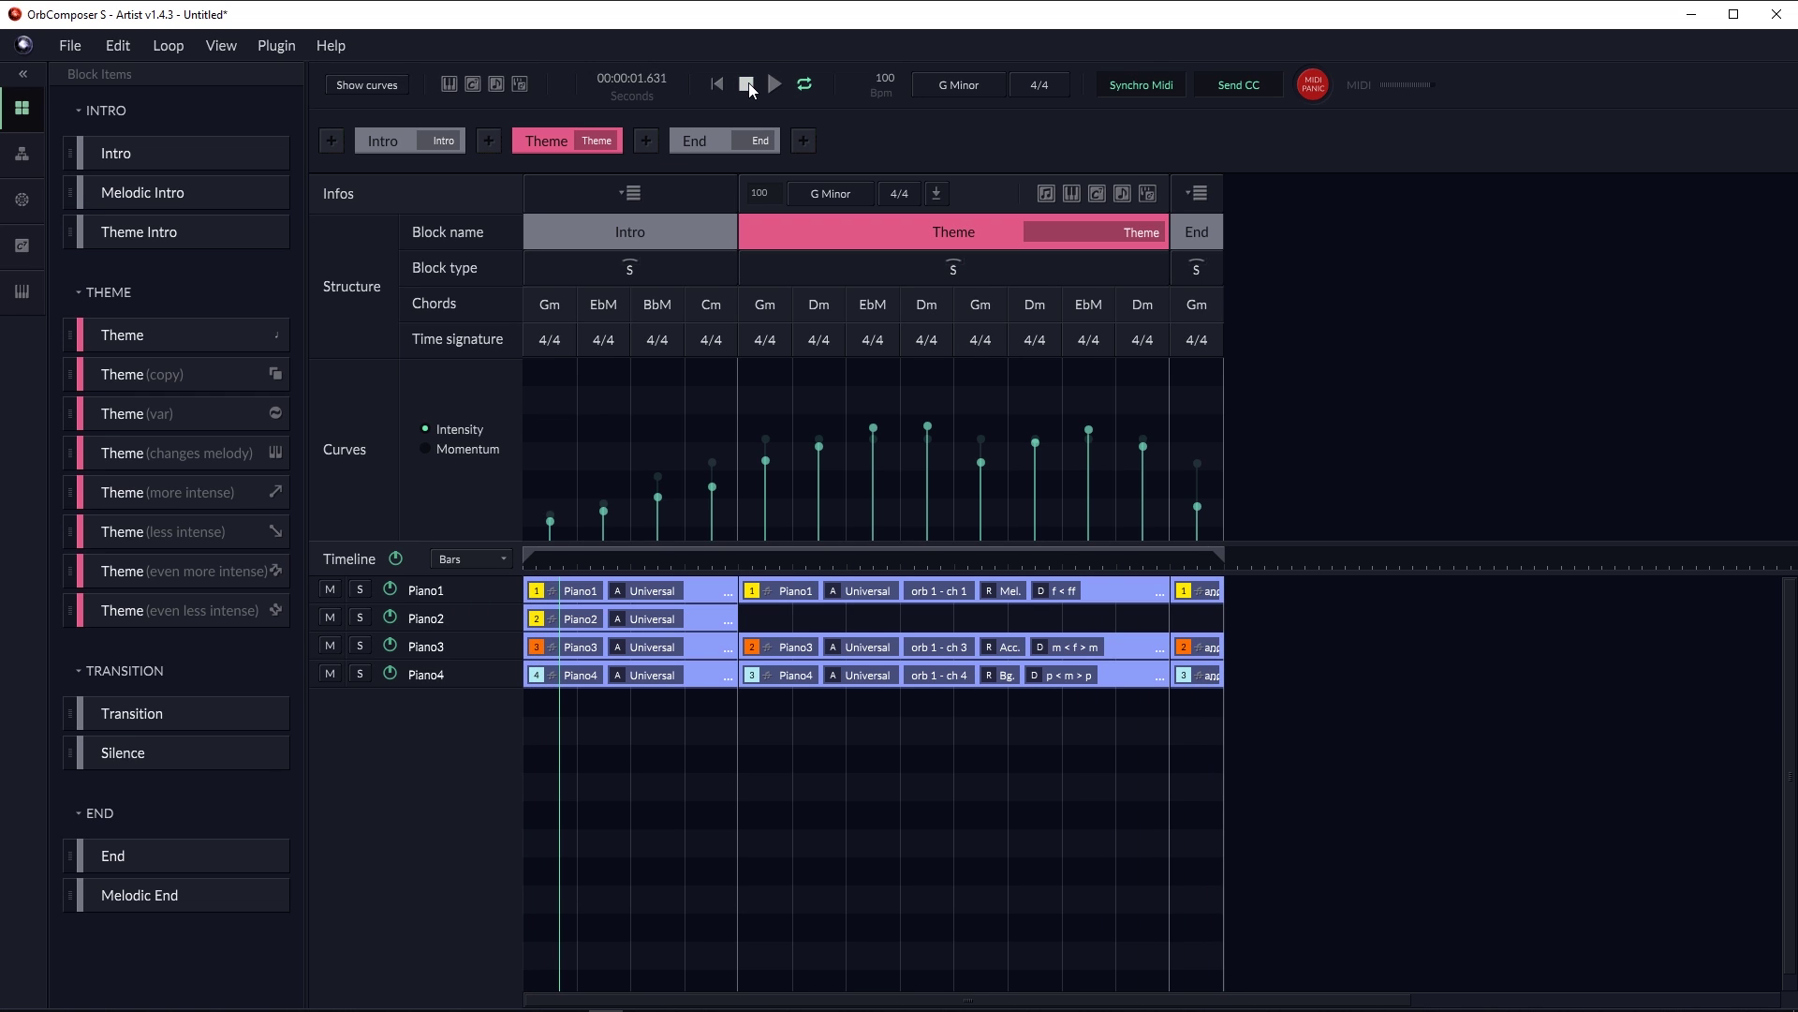
Examine the role, dynamics, rhythm, register, polyphony and Different Chord Notes settings of Piano1's Intro clip, and cancel out of them.
{"action": "left_click", "coordinate": [718, 597]}
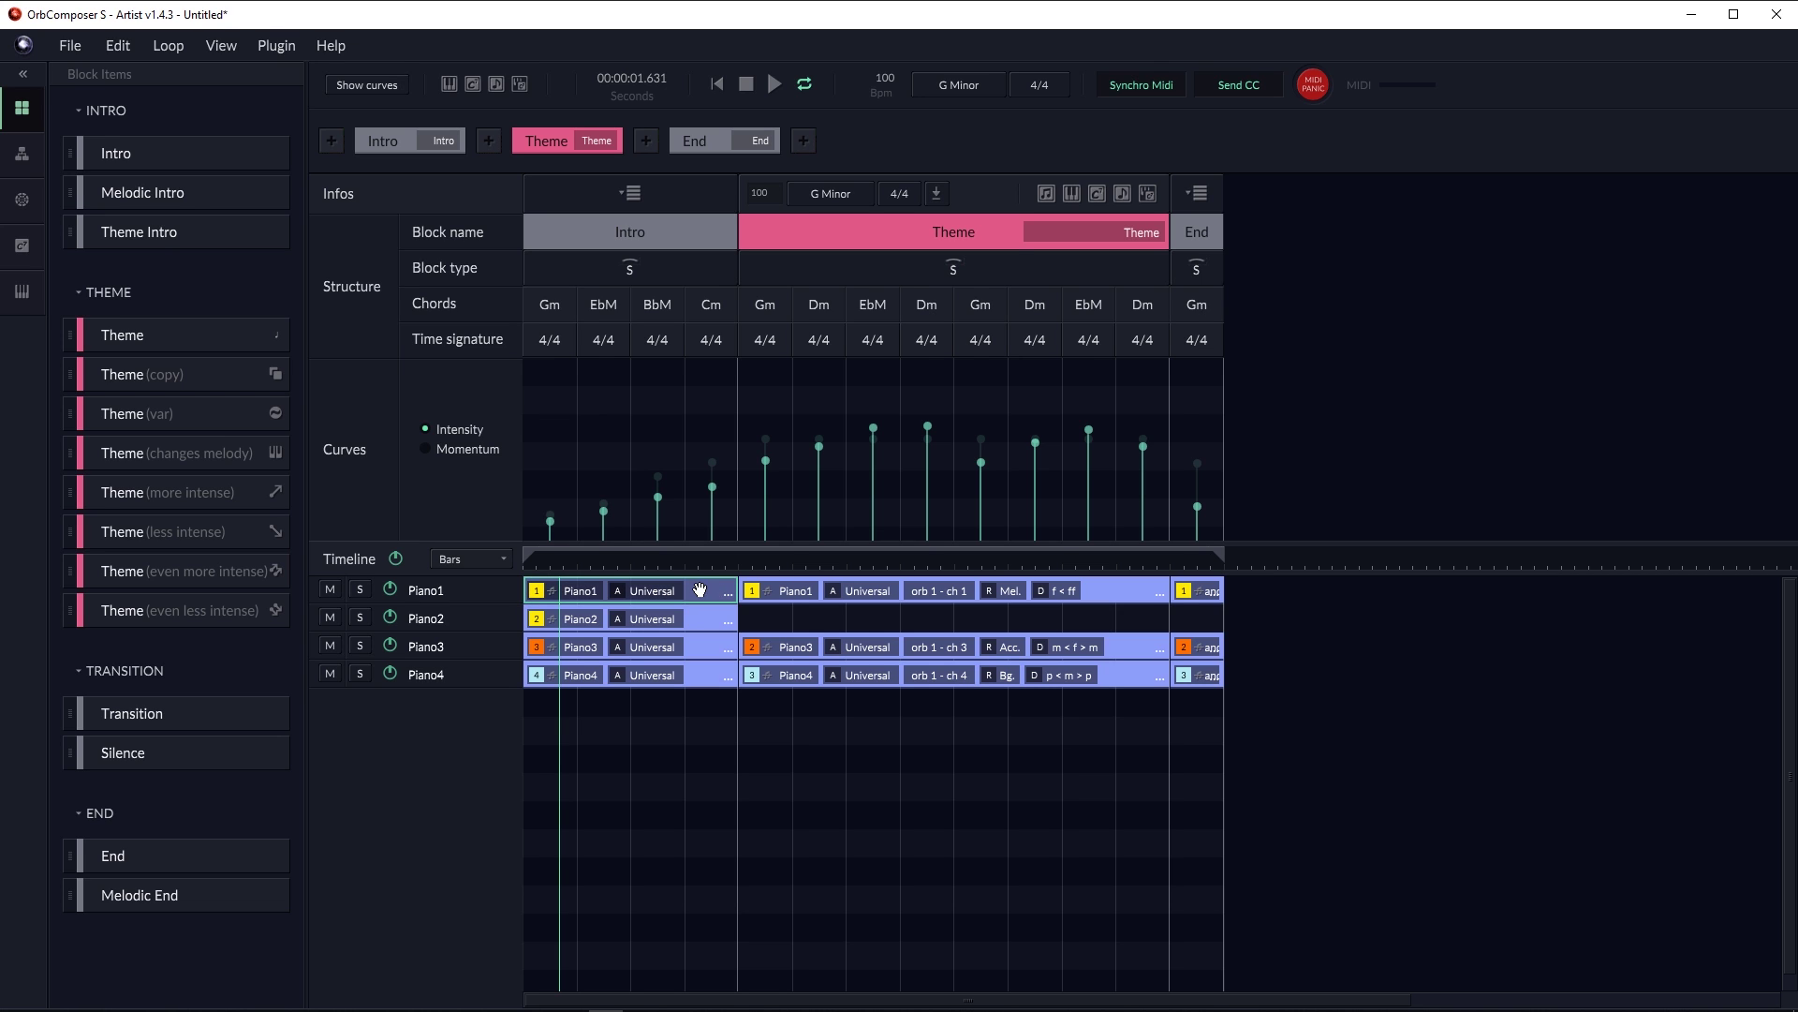
{"action": "left_click", "coordinate": [699, 590]}
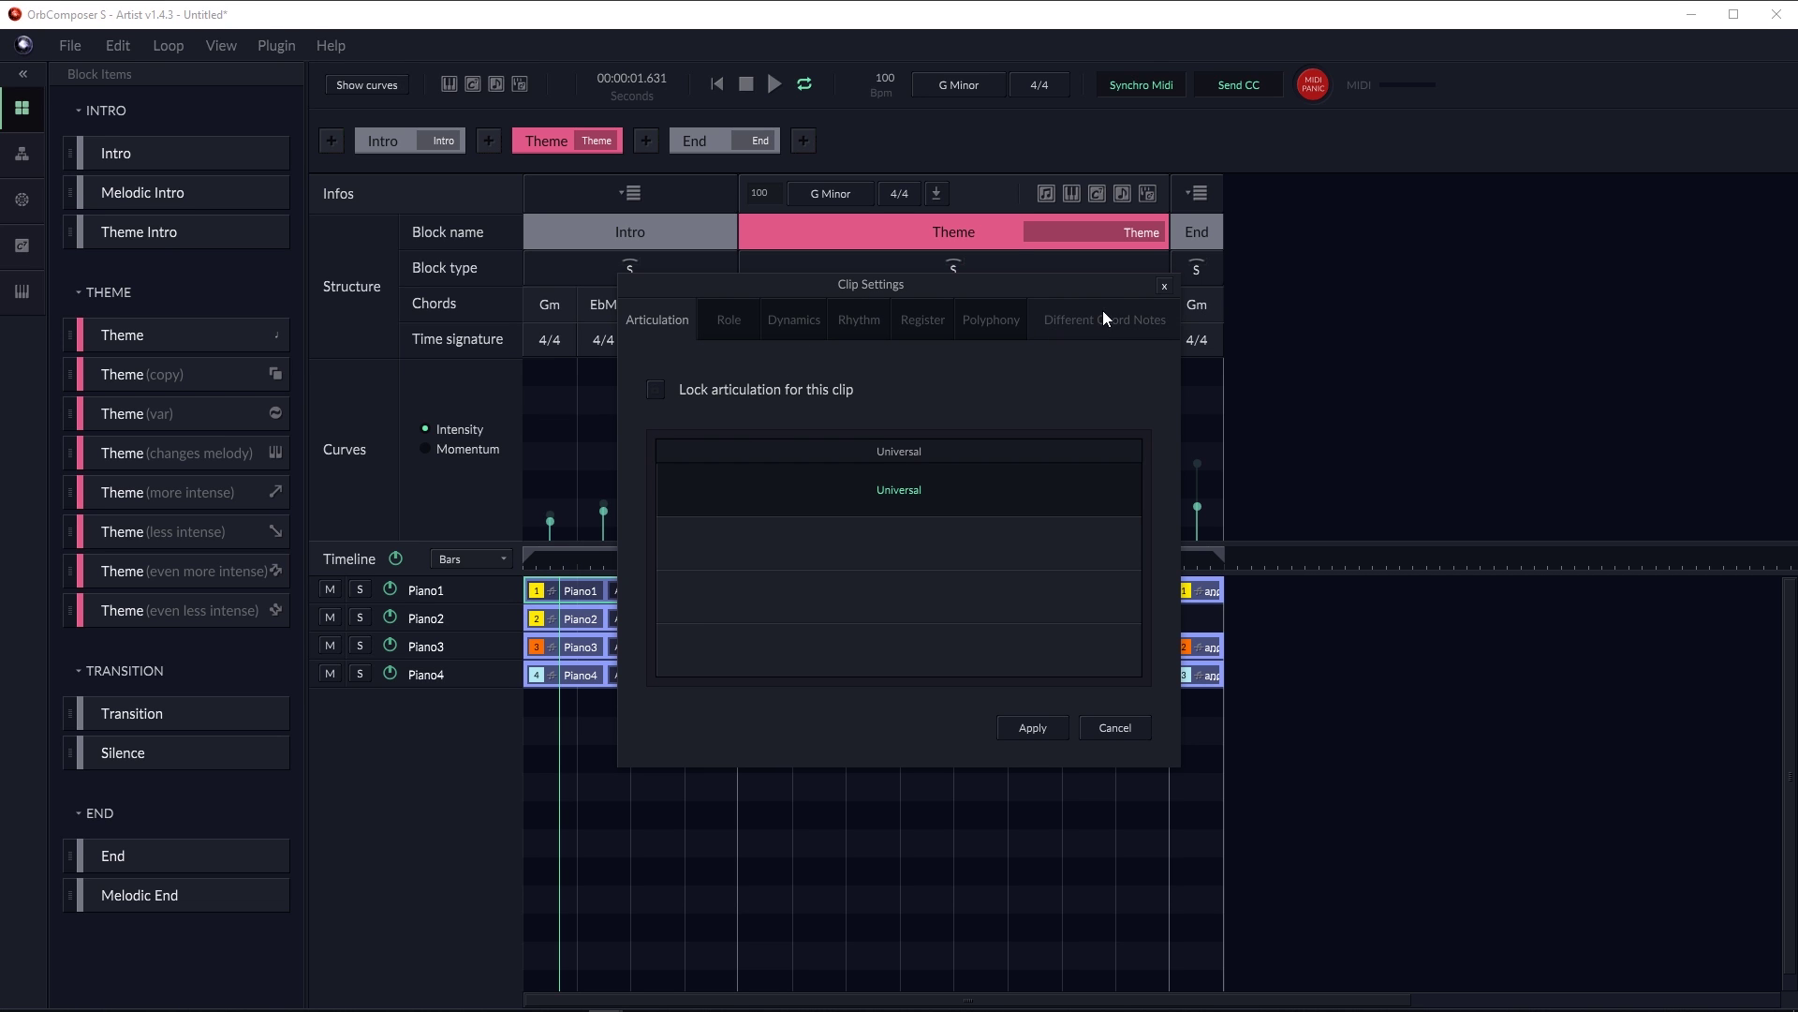
{"action": "left_click", "coordinate": [719, 323]}
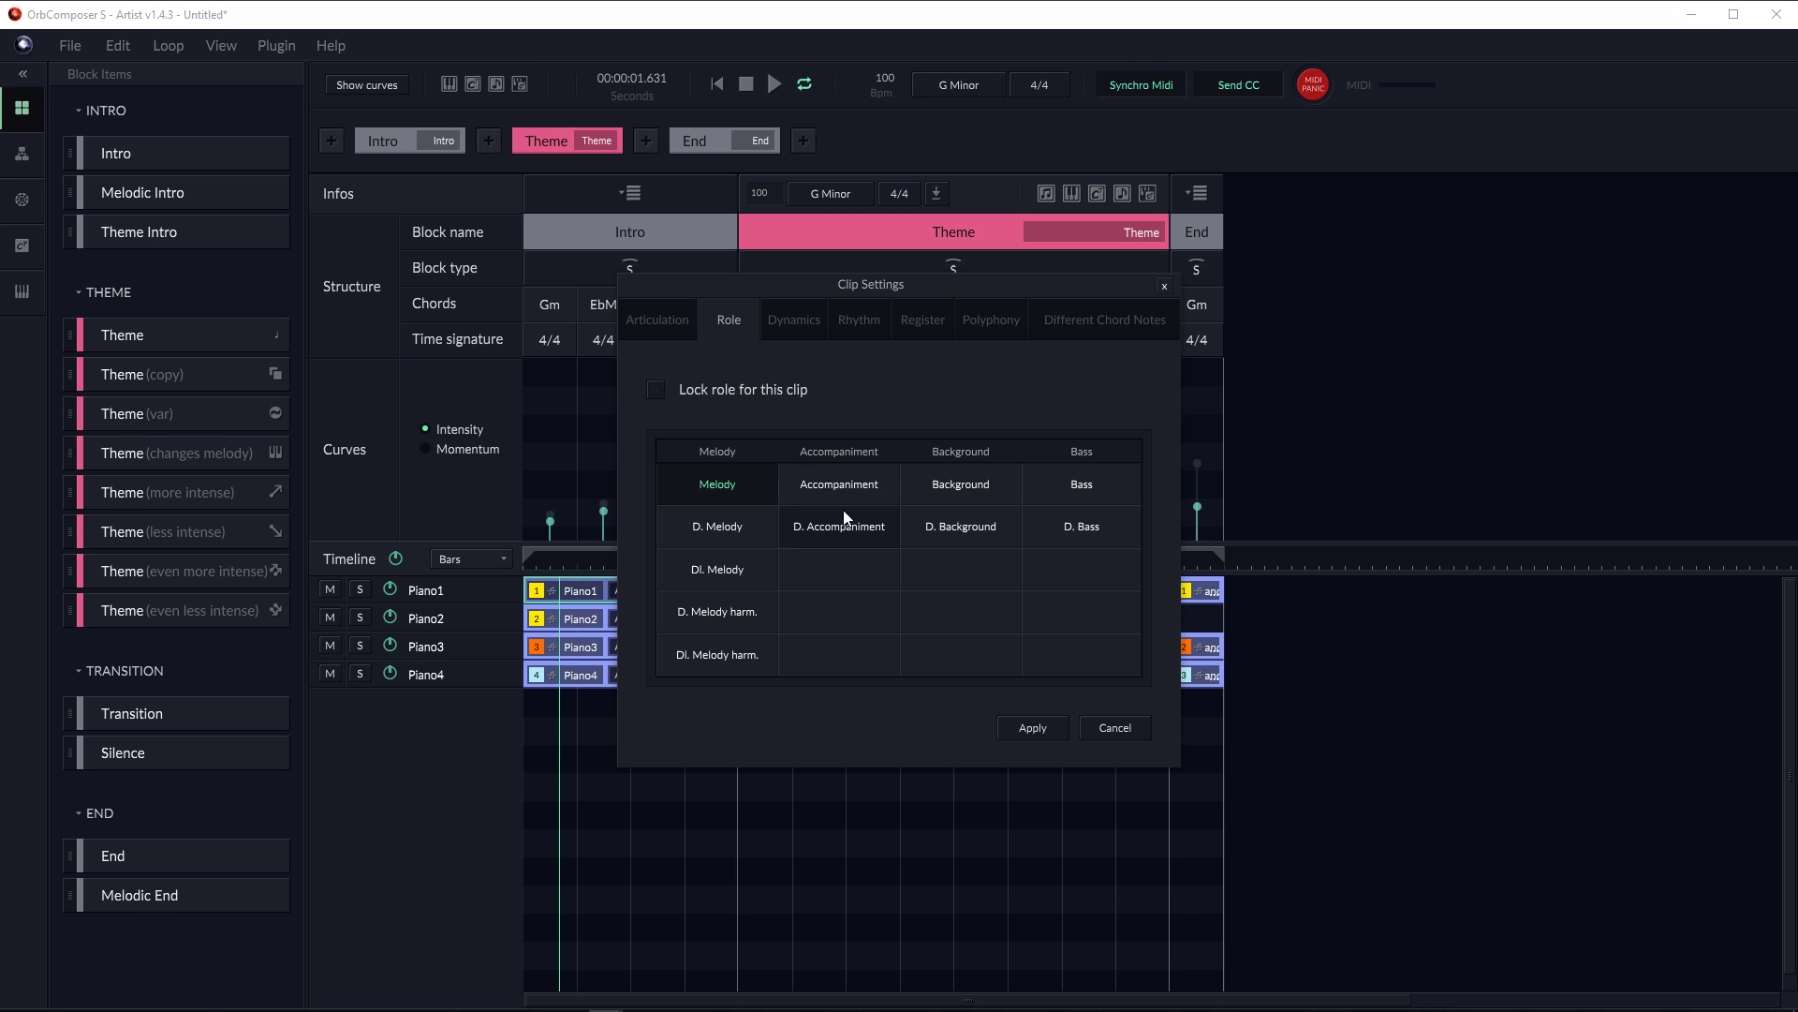
{"action": "left_click", "coordinate": [801, 320]}
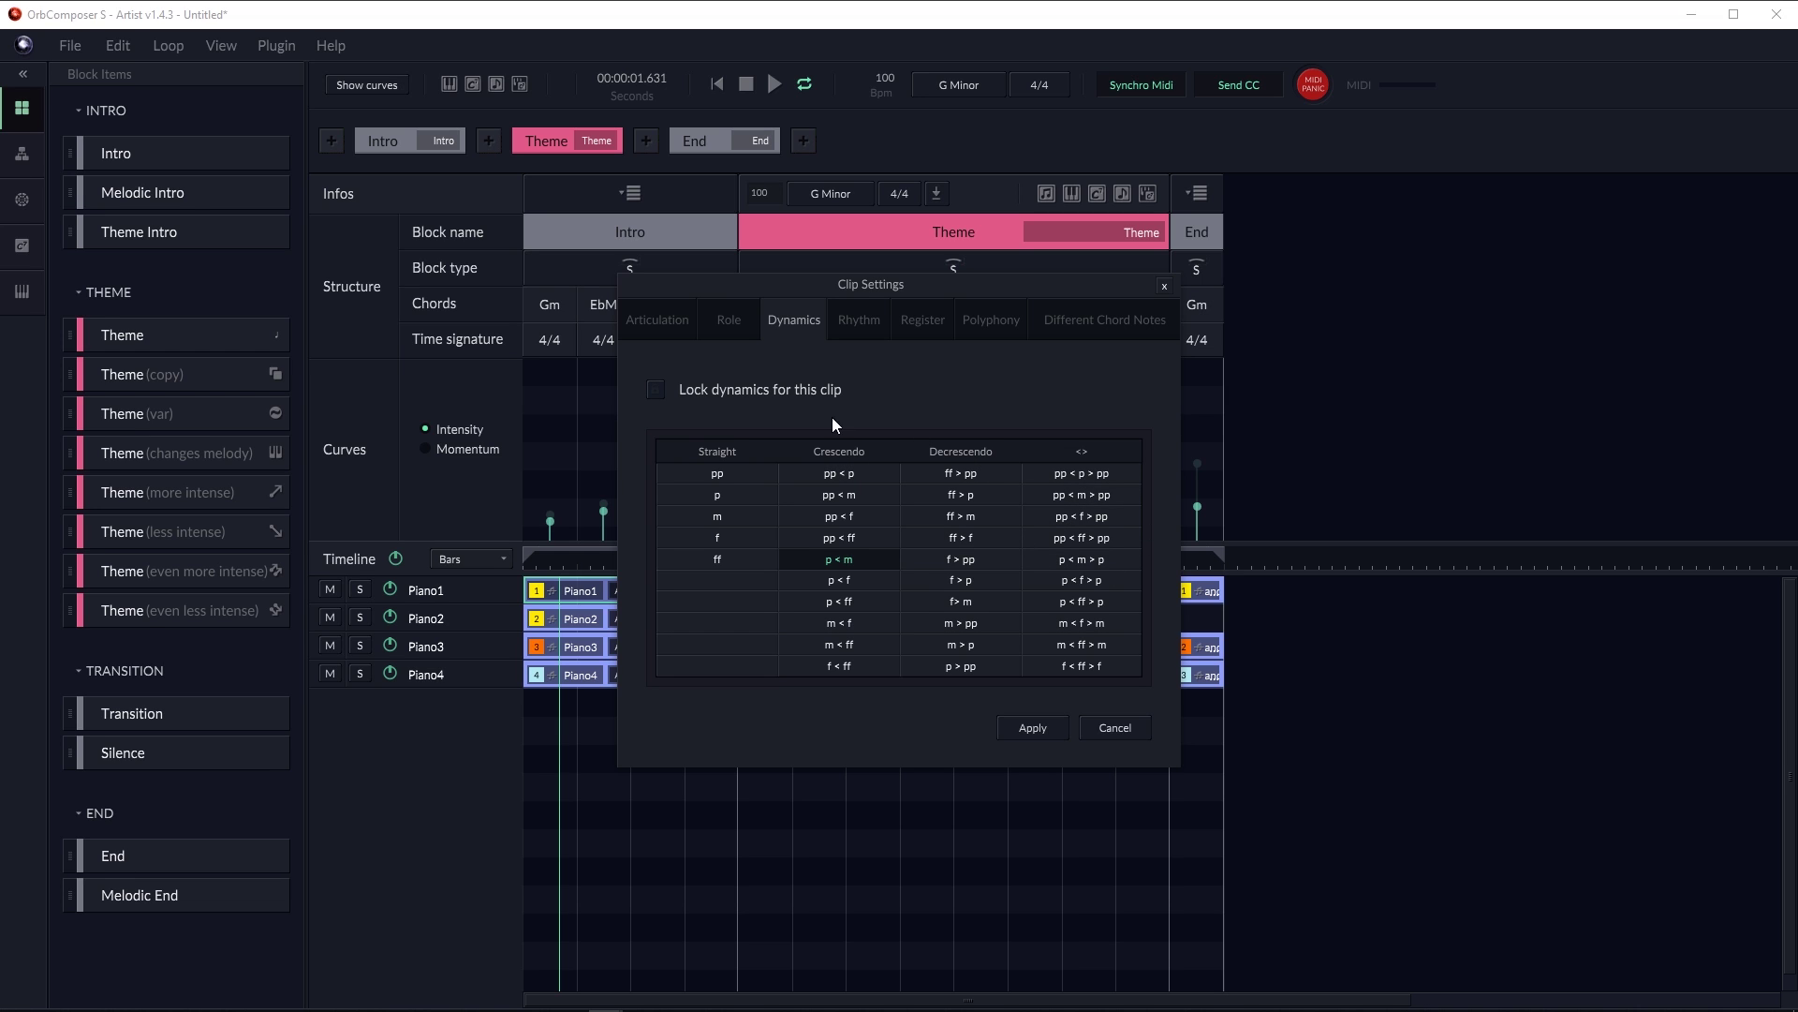
{"action": "left_click", "coordinate": [862, 323]}
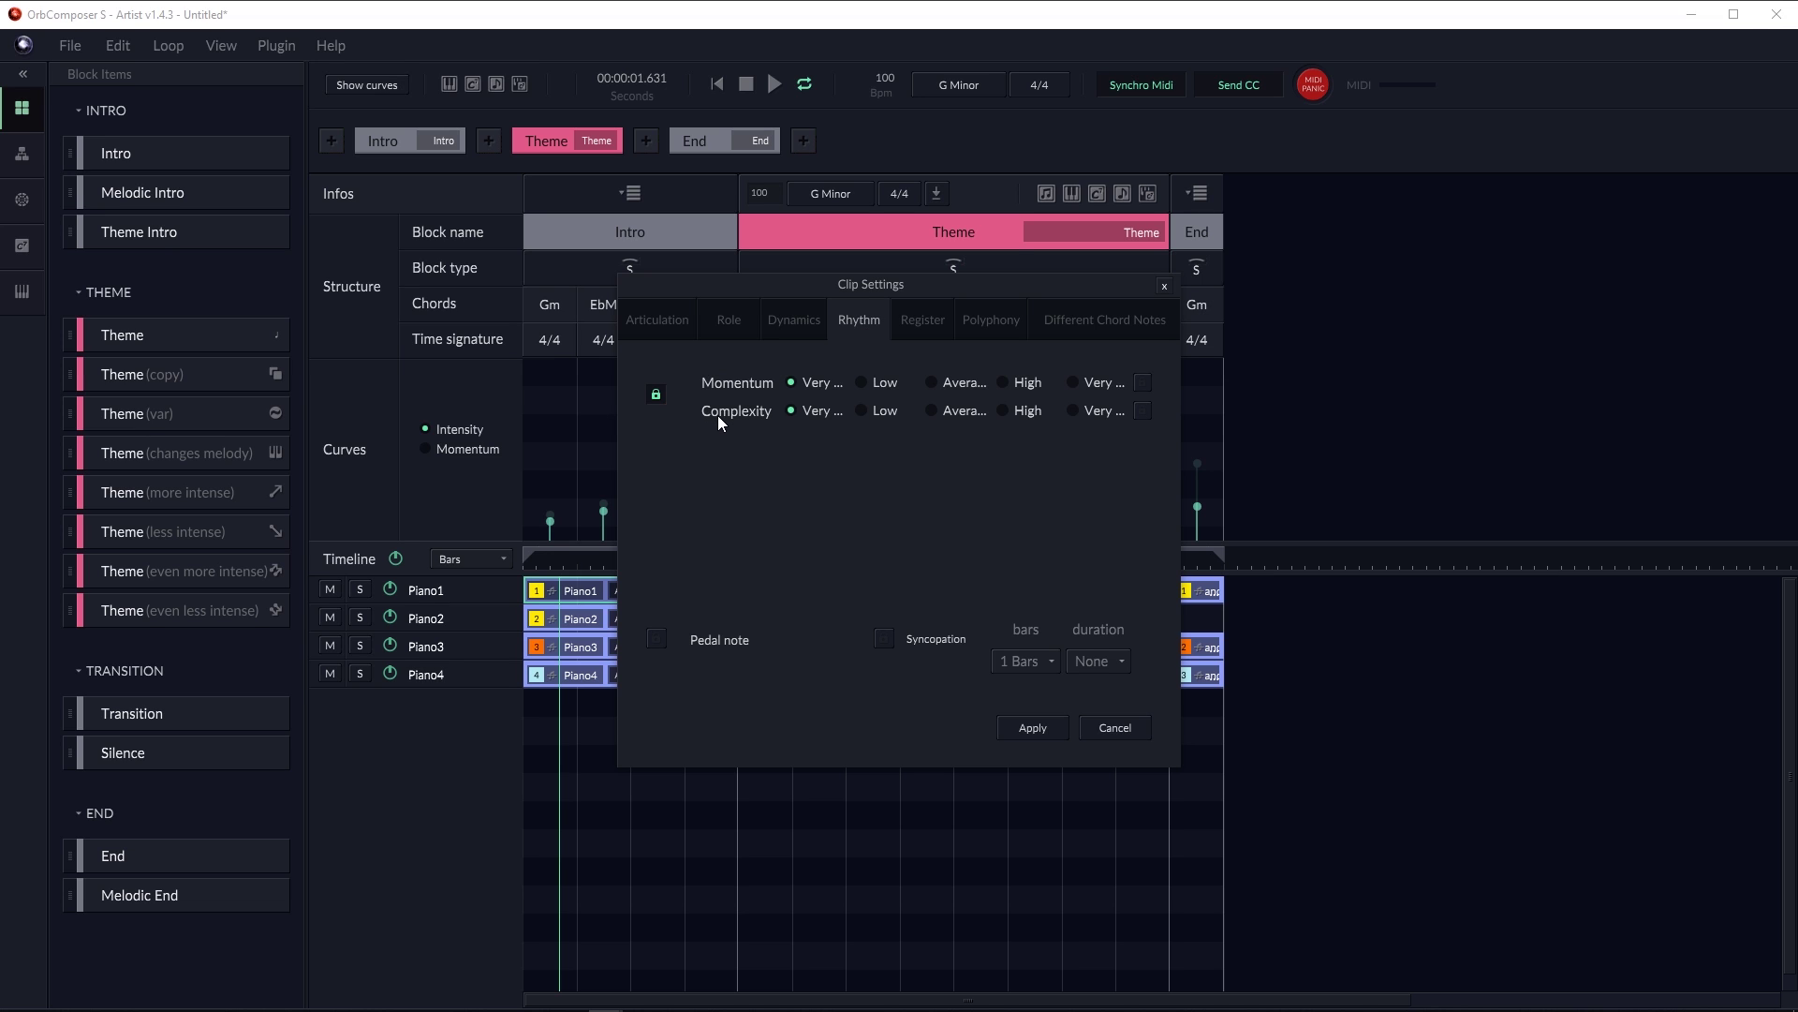
{"action": "left_click", "coordinate": [920, 324]}
{"action": "left_click", "coordinate": [993, 327]}
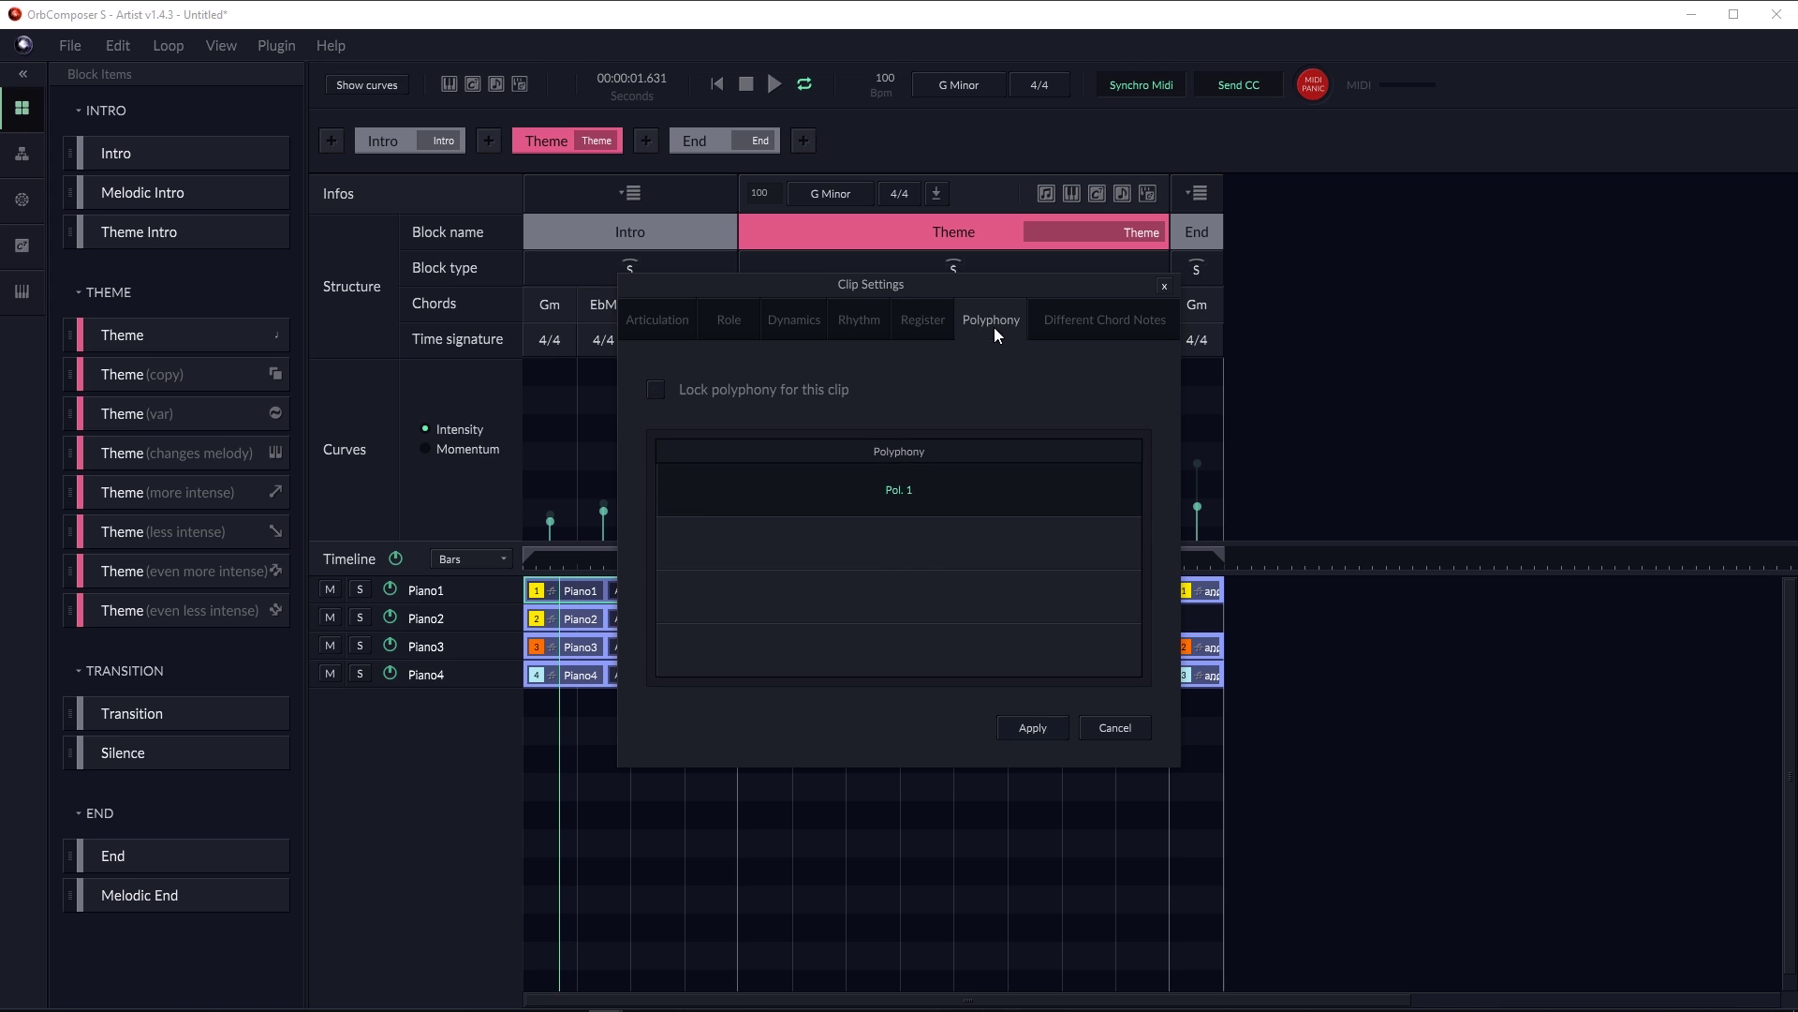
{"action": "left_click", "coordinate": [1075, 320]}
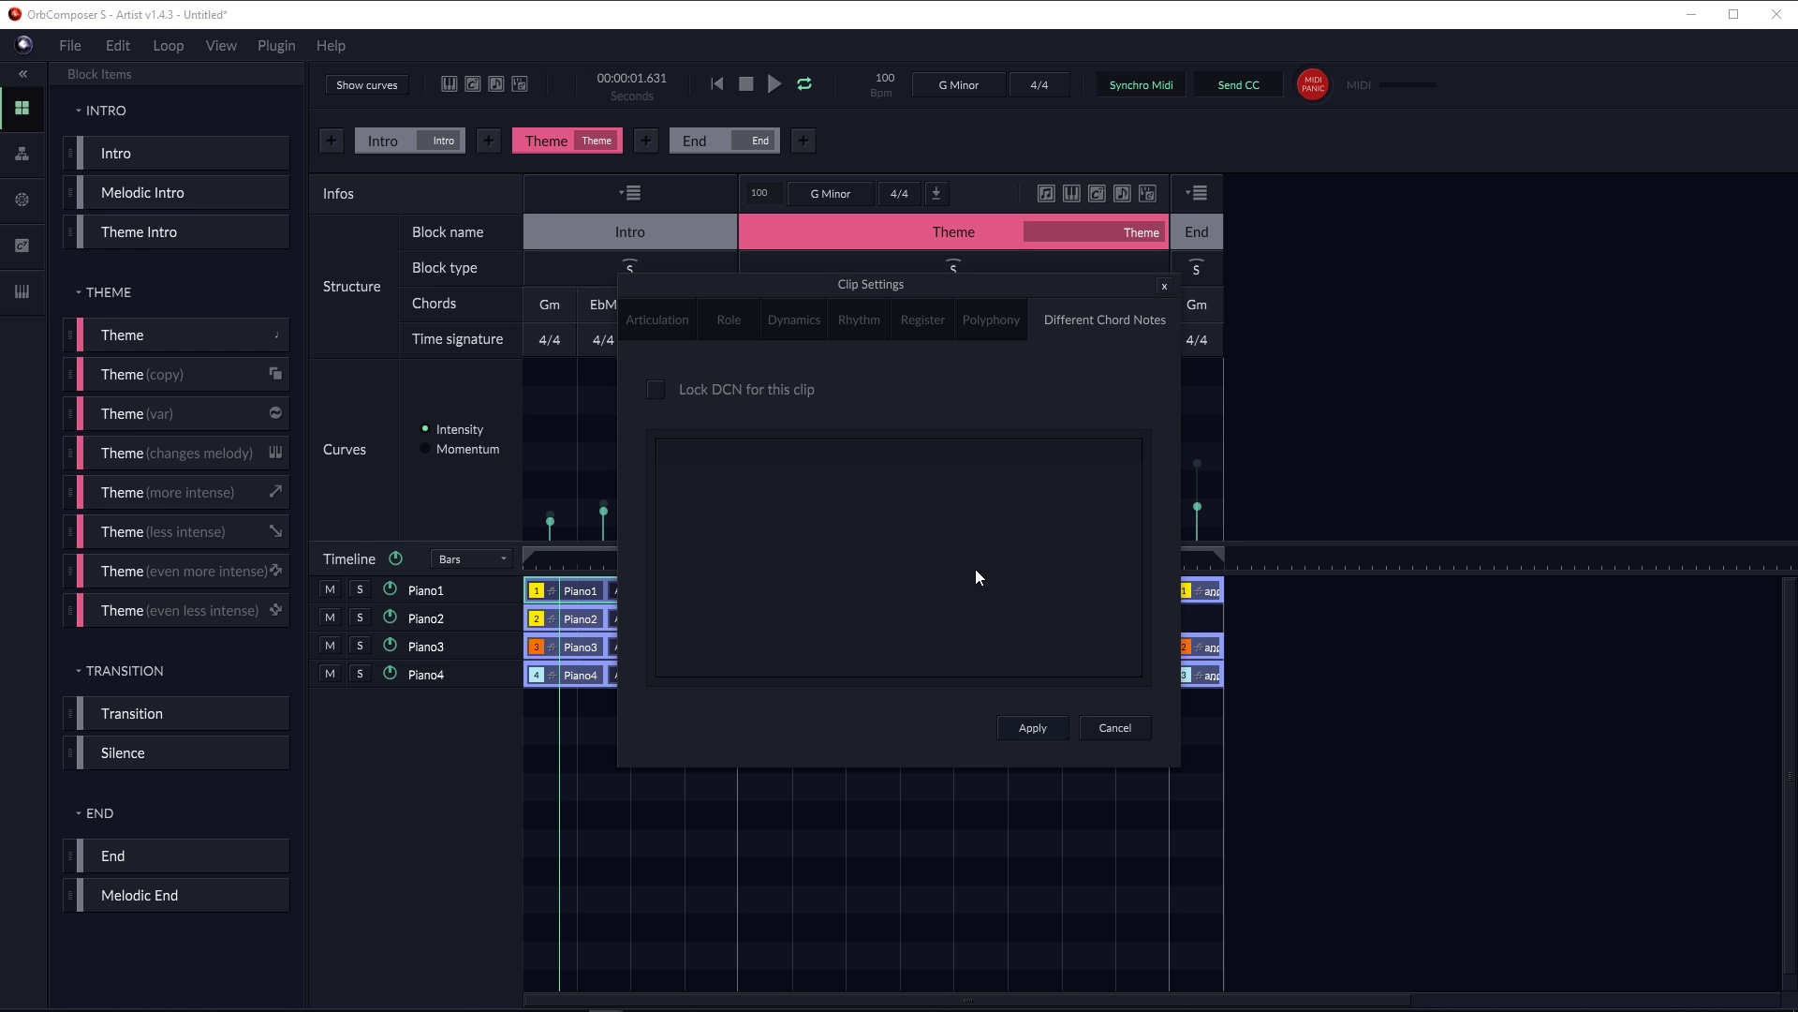
{"action": "left_click", "coordinate": [1098, 730]}
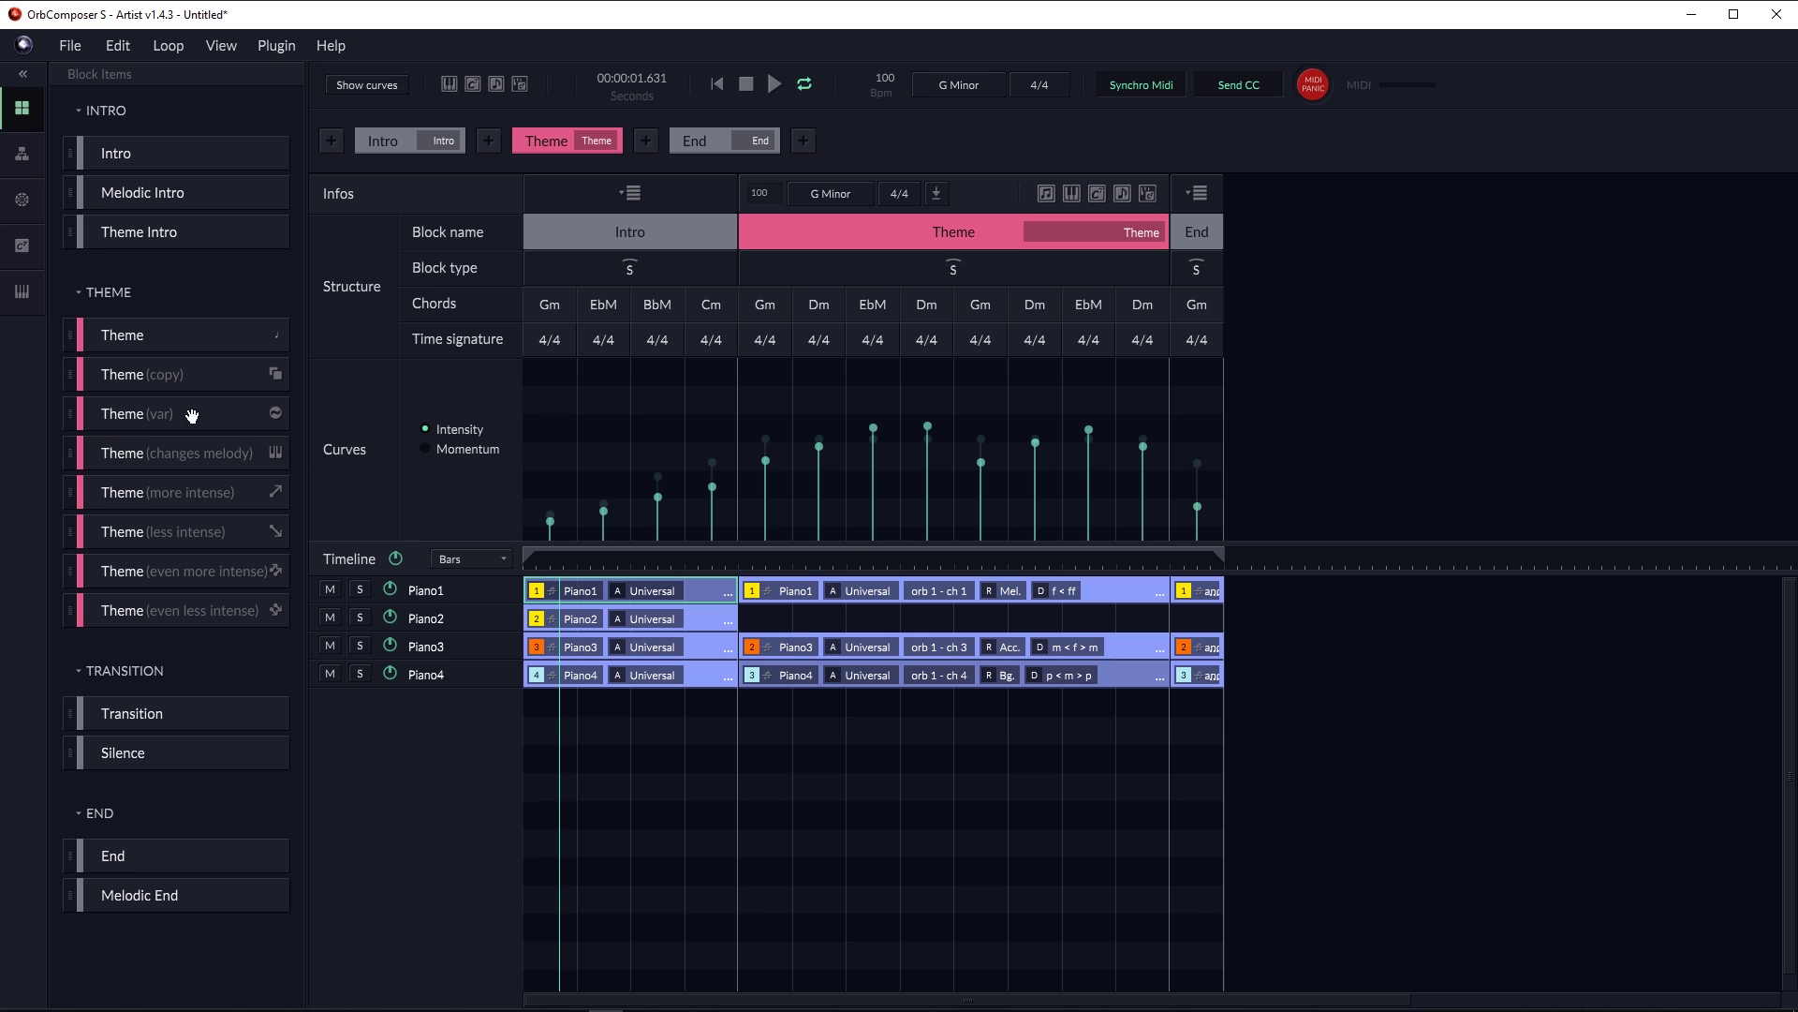
Apply the eight-bar Q–Aq phrase structure of 4 + 4 bars to the Theme block and preview it.
{"action": "left_click", "coordinate": [23, 164]}
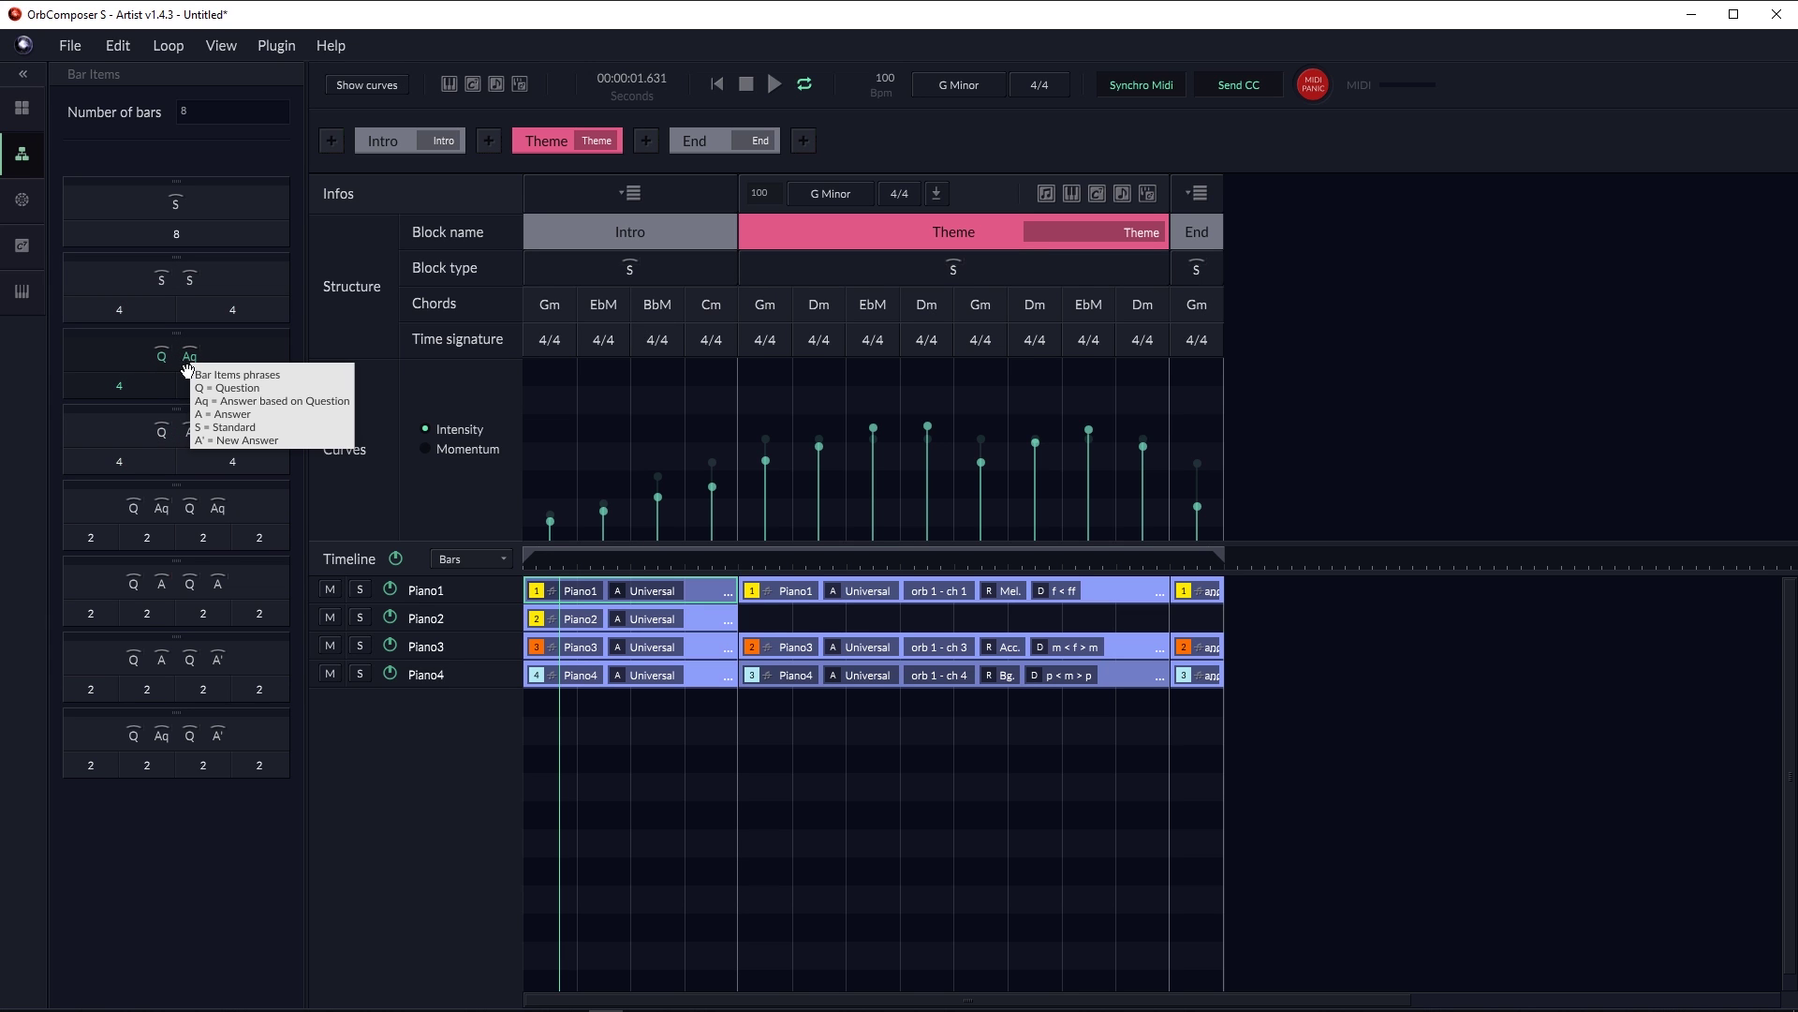
{"action": "left_click_drag", "start_coordinate": [147, 360], "coordinate": [914, 249]}
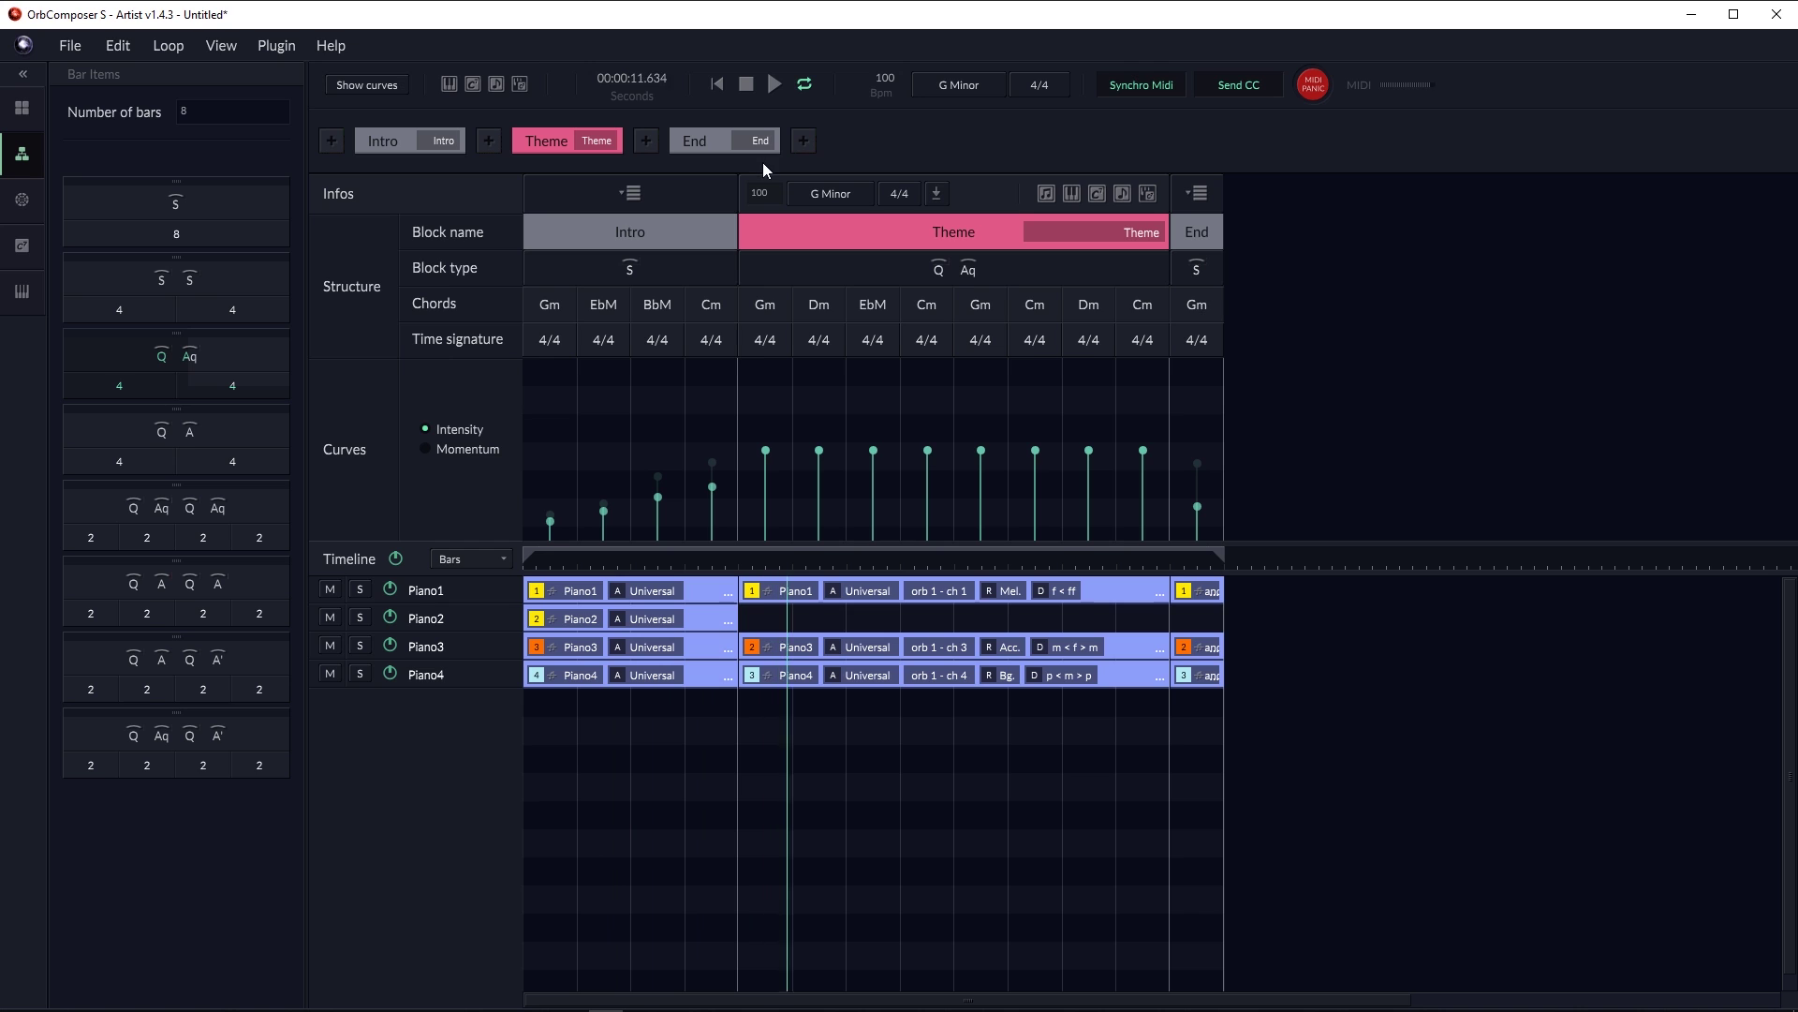
{"action": "left_click", "coordinate": [747, 83]}
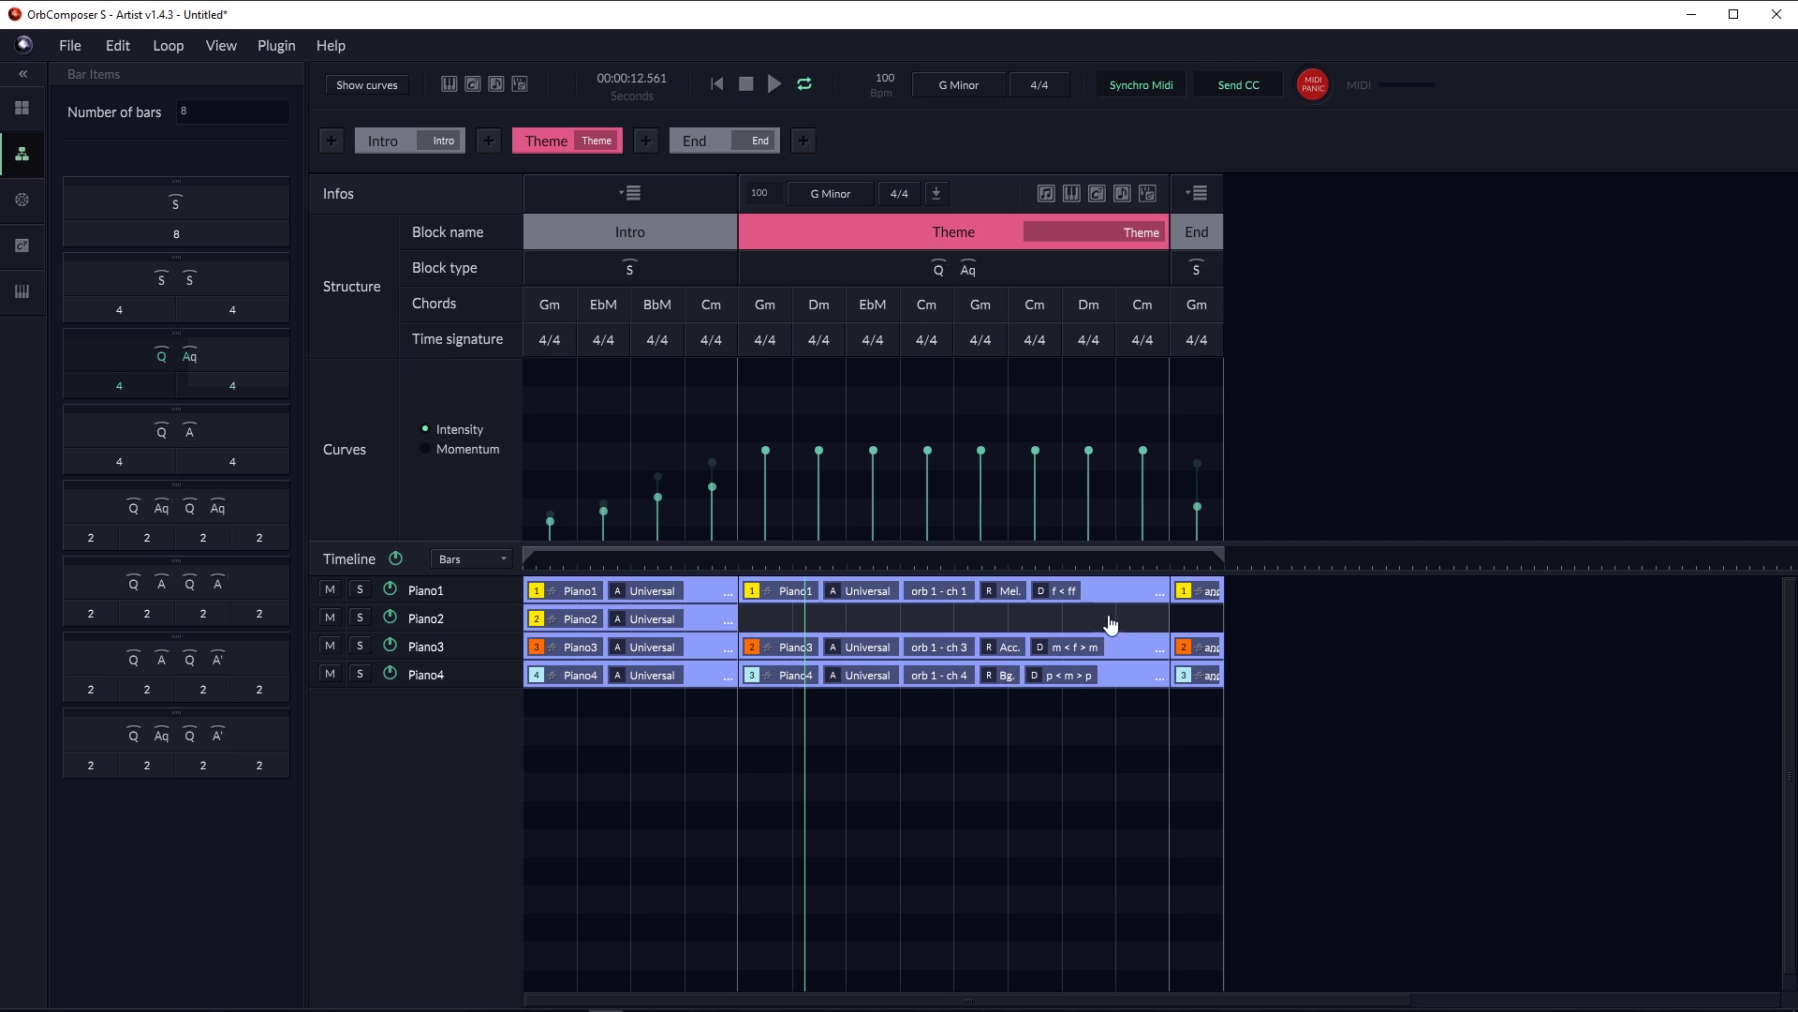
Add a Piano2 clip to the Theme and regenerate the whole composition twice, listening to each version.
{"action": "left_click", "coordinate": [769, 626]}
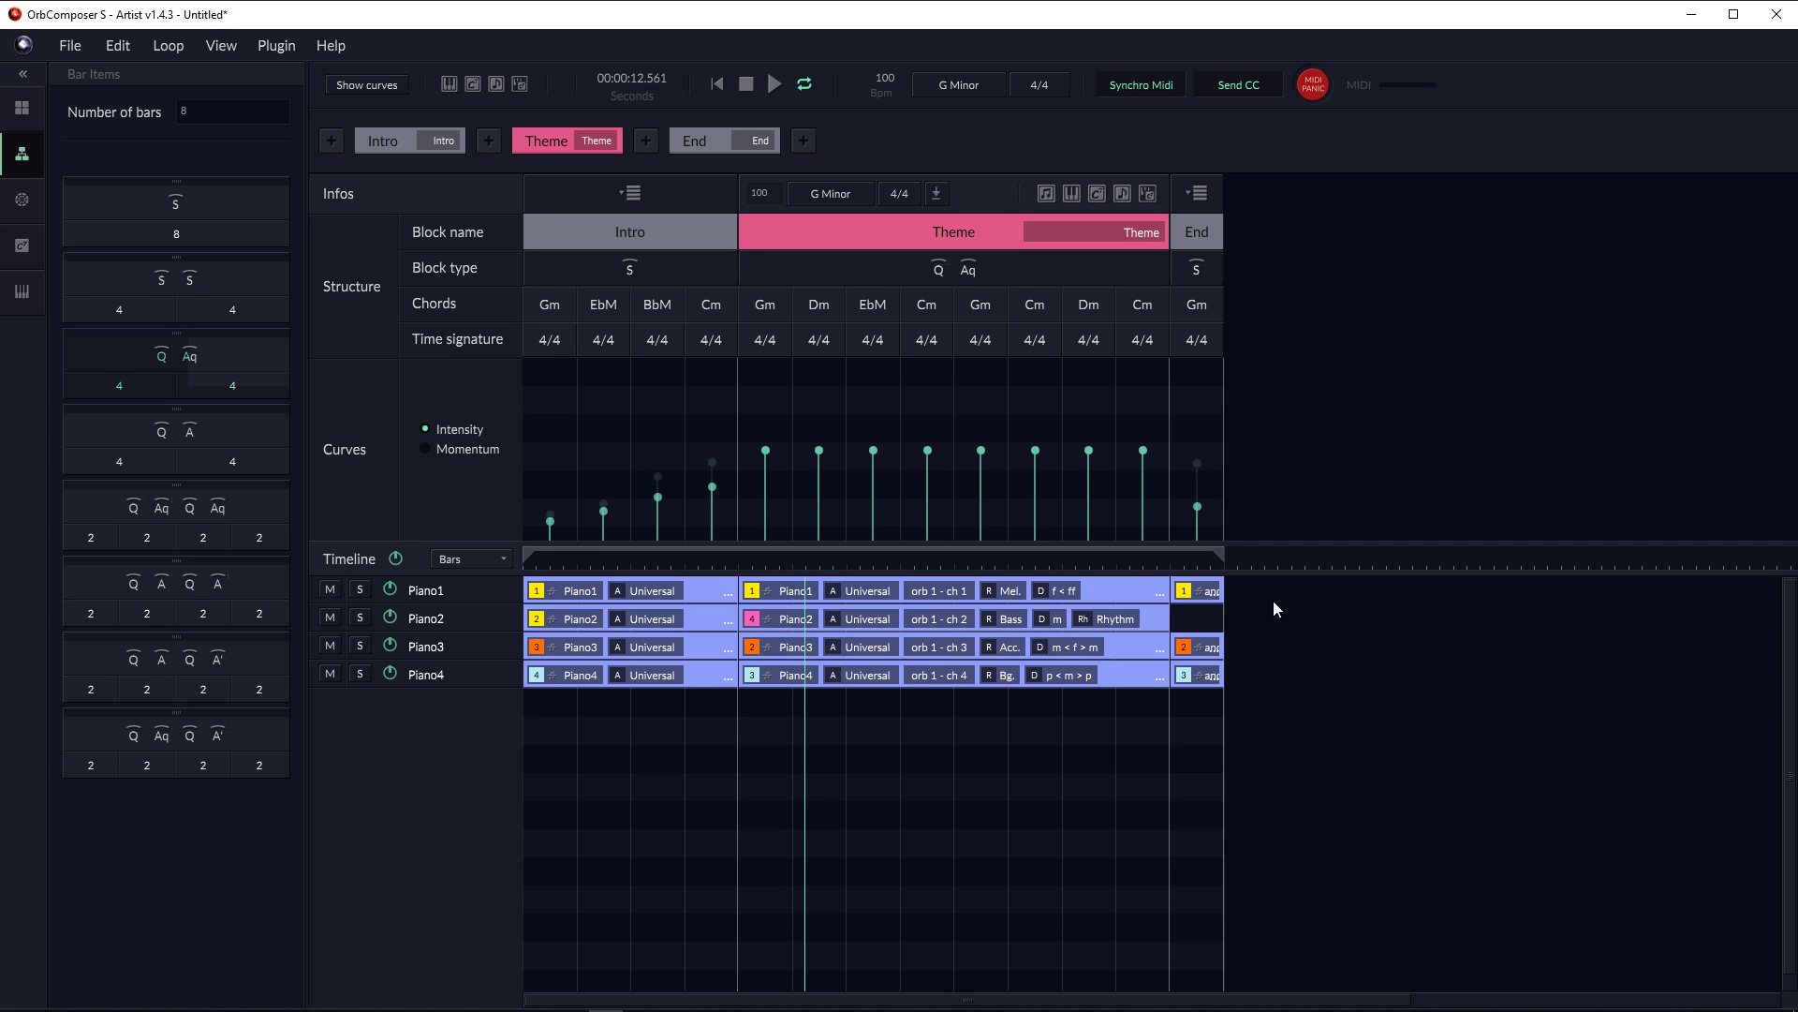
{"action": "left_click", "coordinate": [519, 85]}
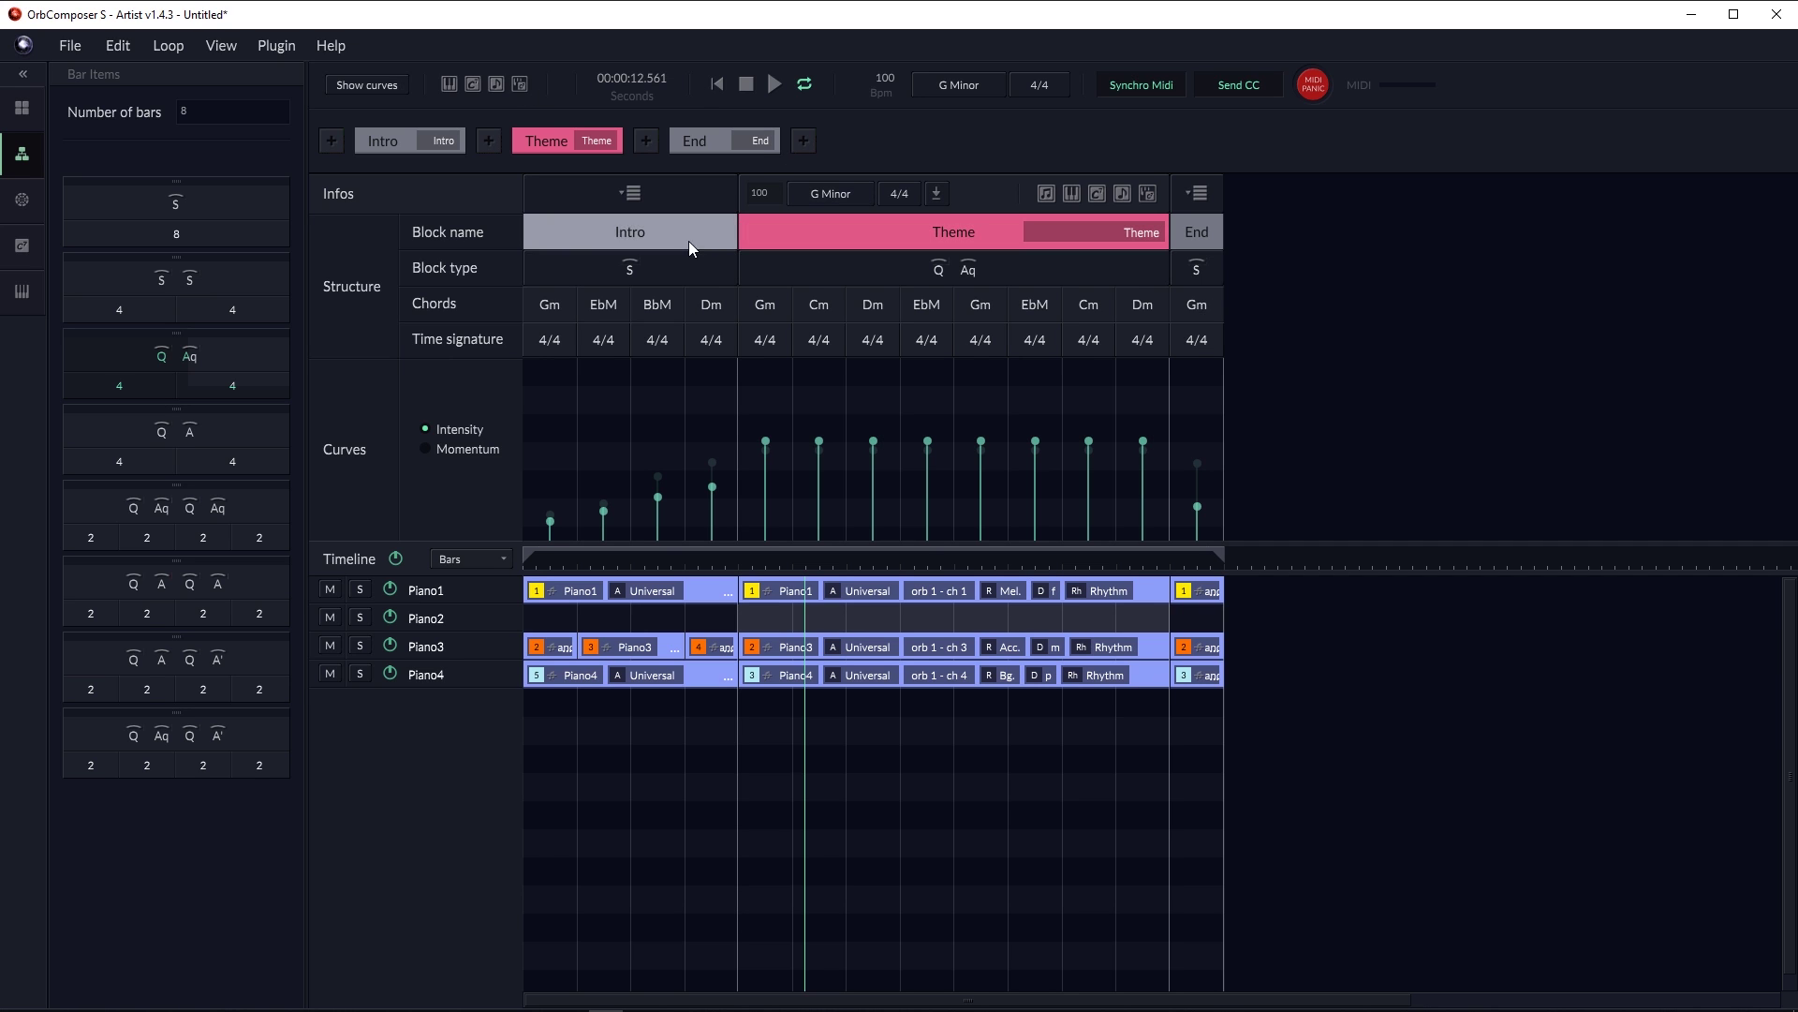
{"action": "left_click", "coordinate": [773, 85]}
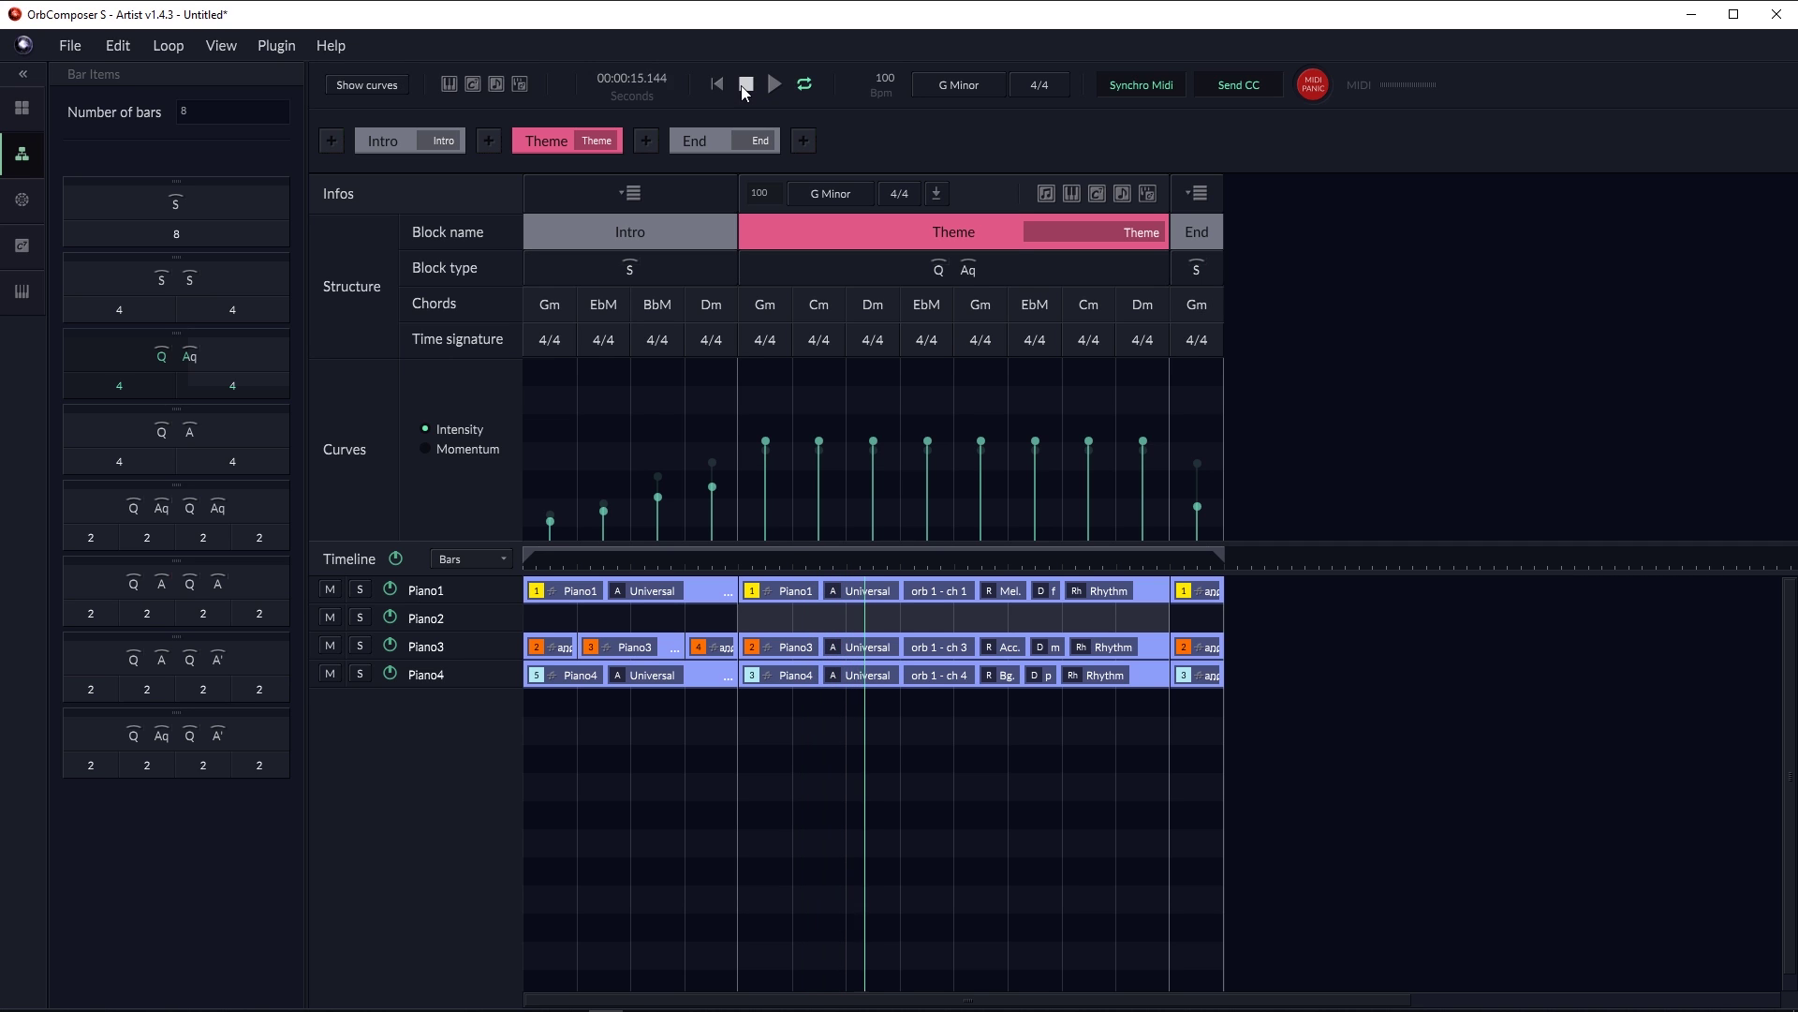
{"action": "left_click", "coordinate": [746, 86]}
{"action": "left_click", "coordinate": [517, 86]}
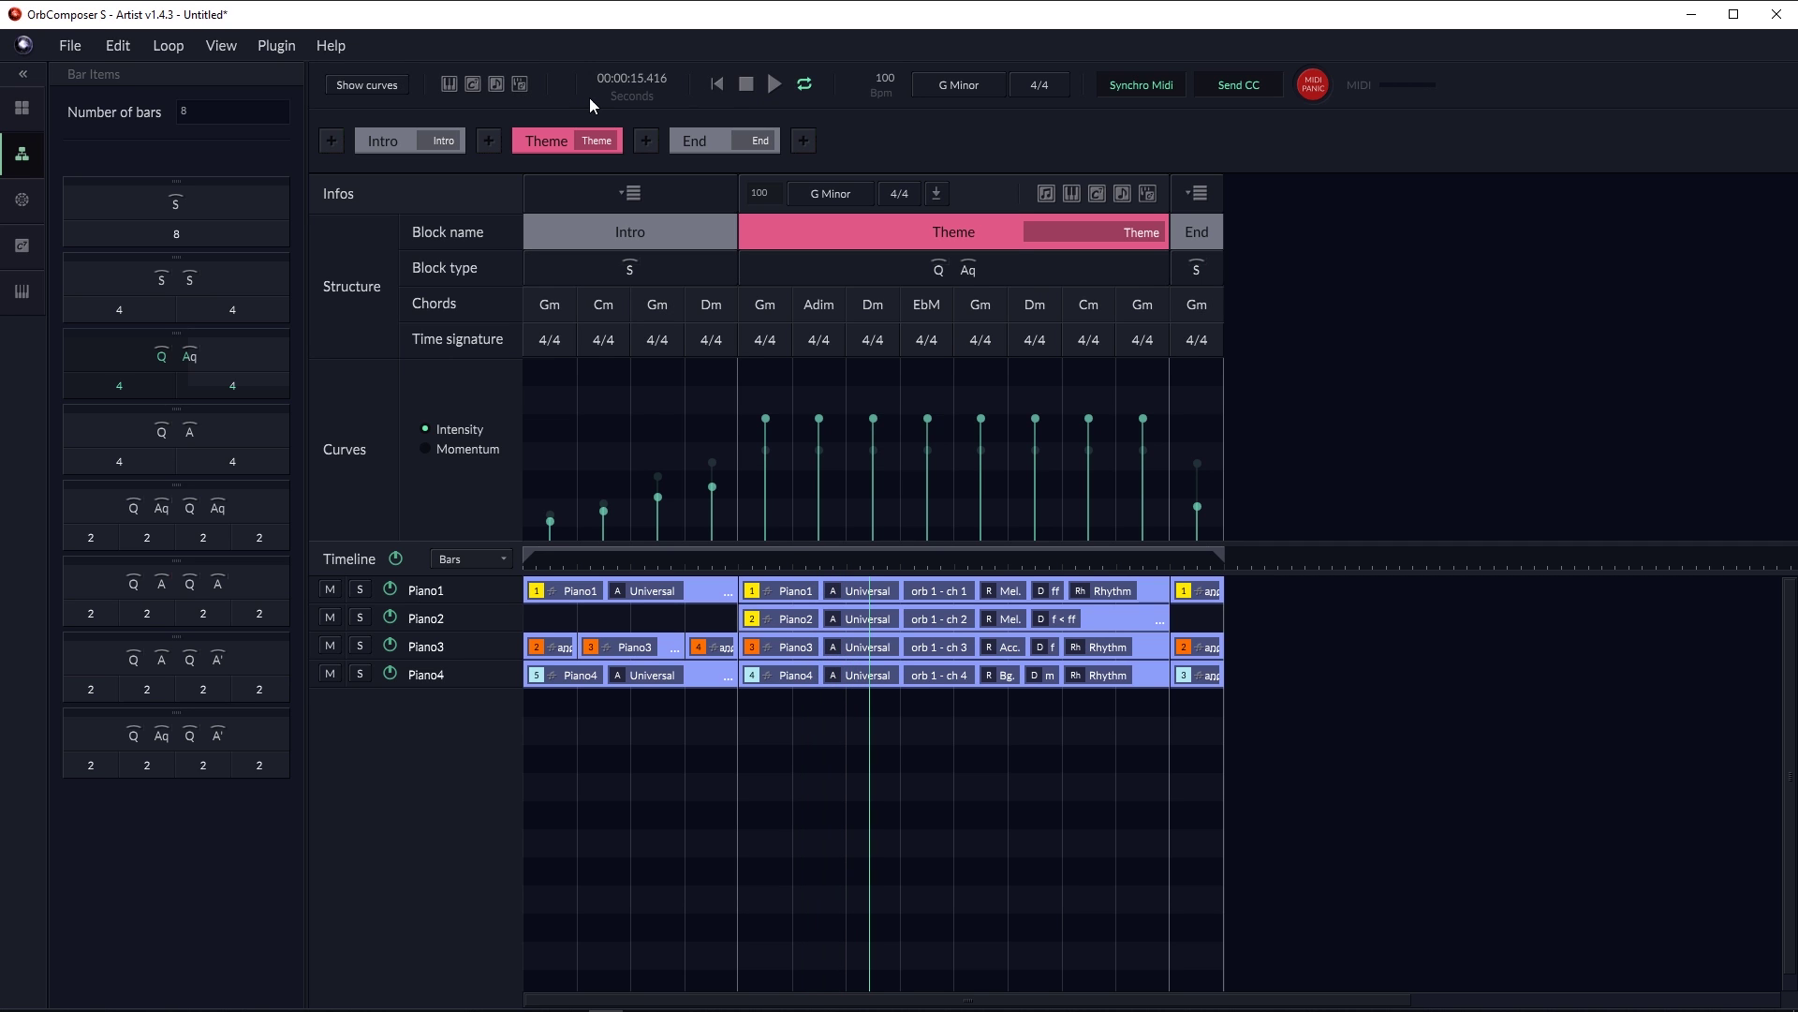
{"action": "left_click", "coordinate": [554, 562]}
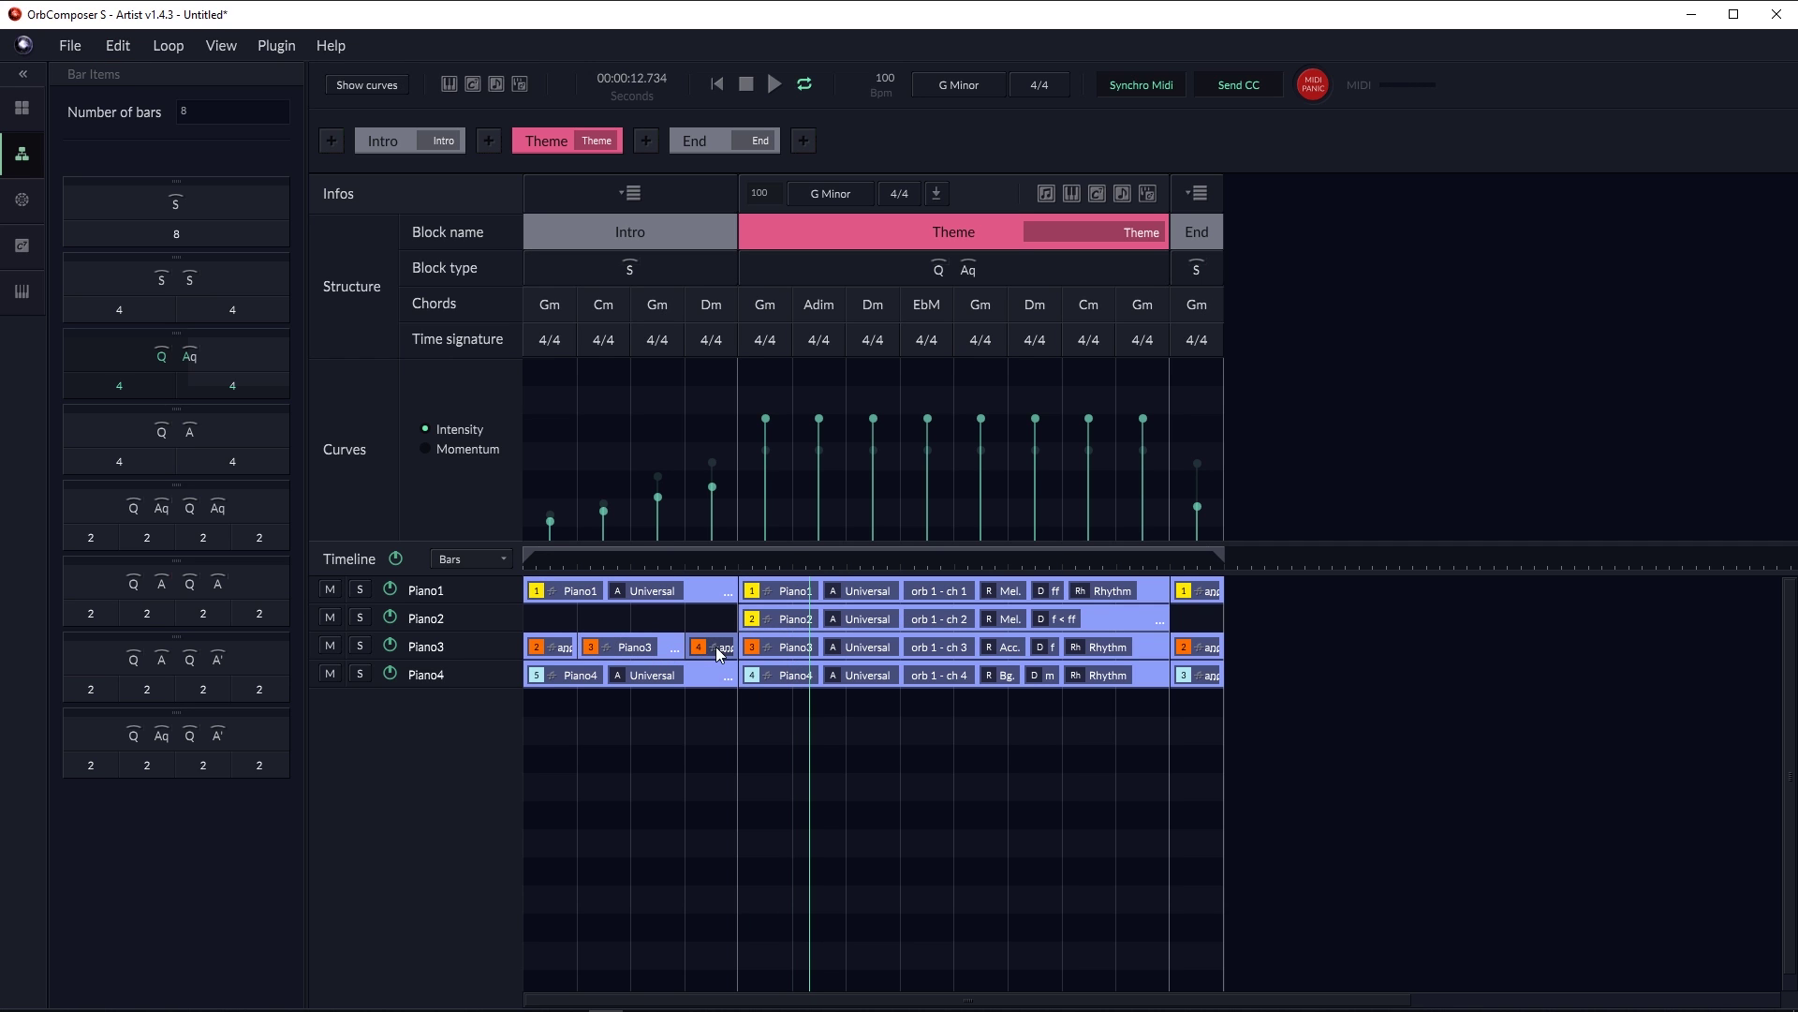
Lower the Momentum curve slightly in the Theme's first, second and seventh bars.
{"action": "left_click", "coordinate": [429, 450]}
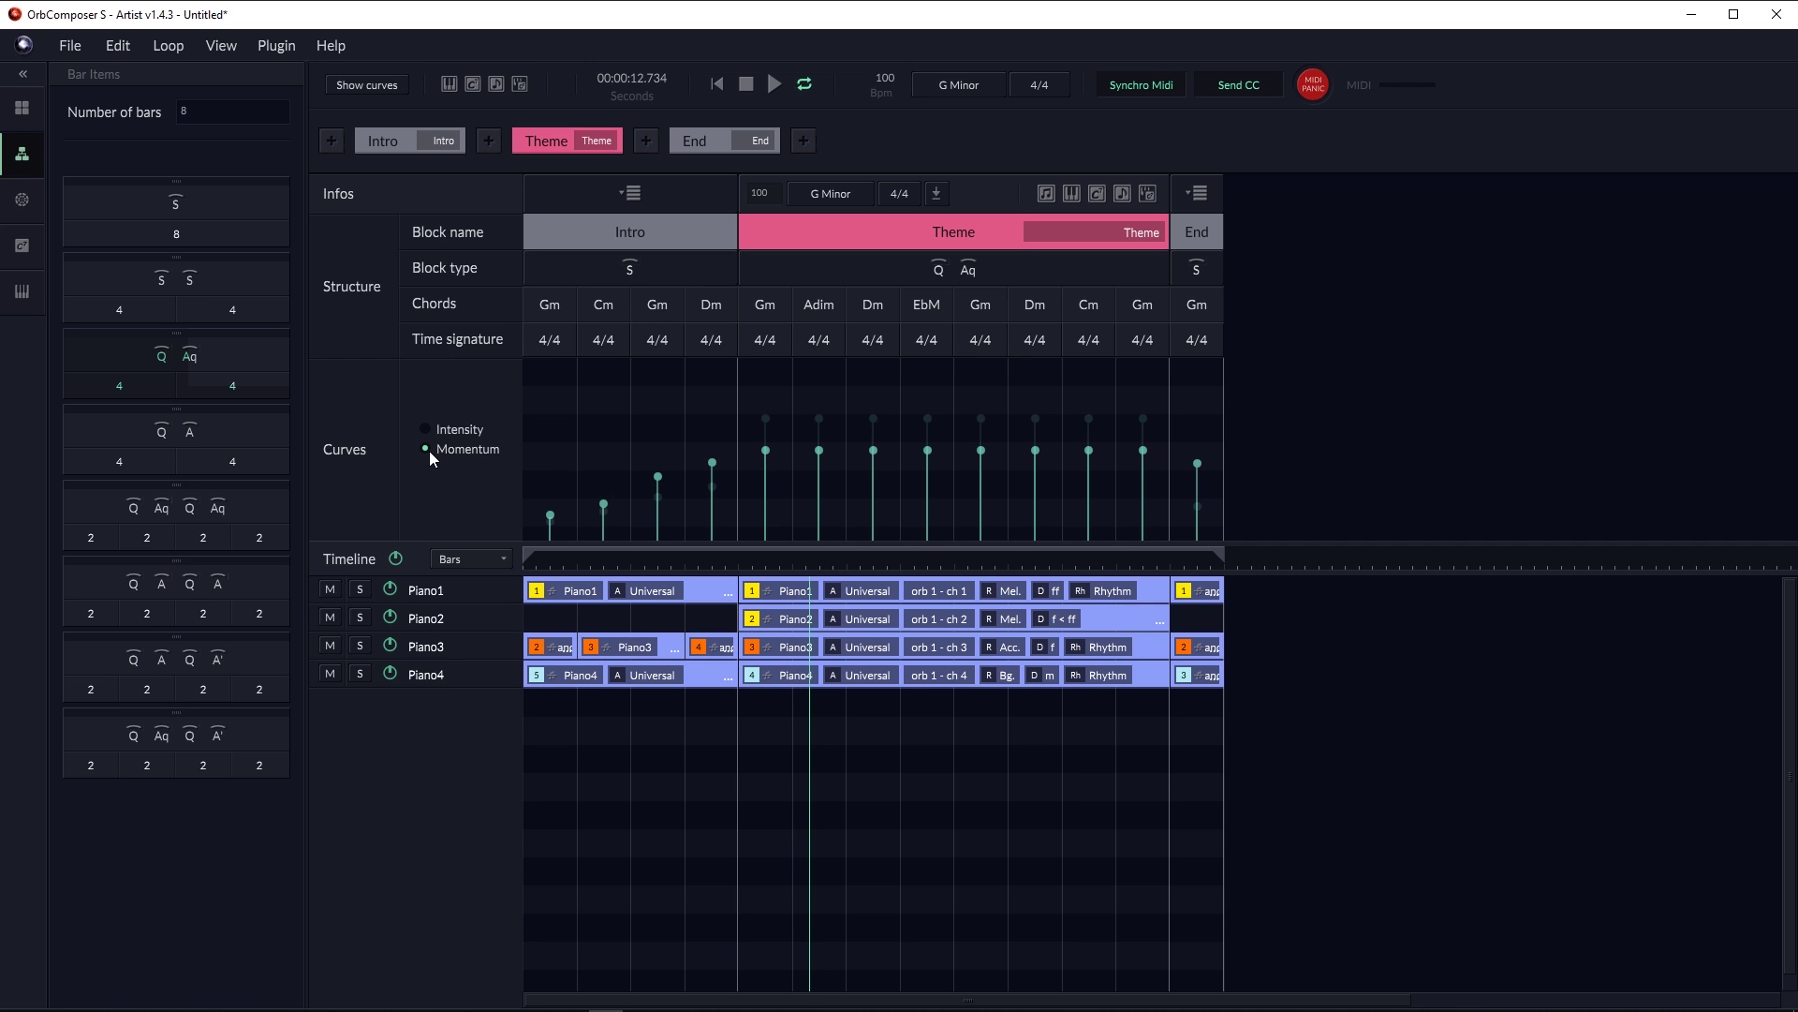
{"action": "left_click_drag", "start_coordinate": [815, 450], "coordinate": [822, 464]}
{"action": "left_click_drag", "start_coordinate": [1086, 449], "coordinate": [1088, 455]}
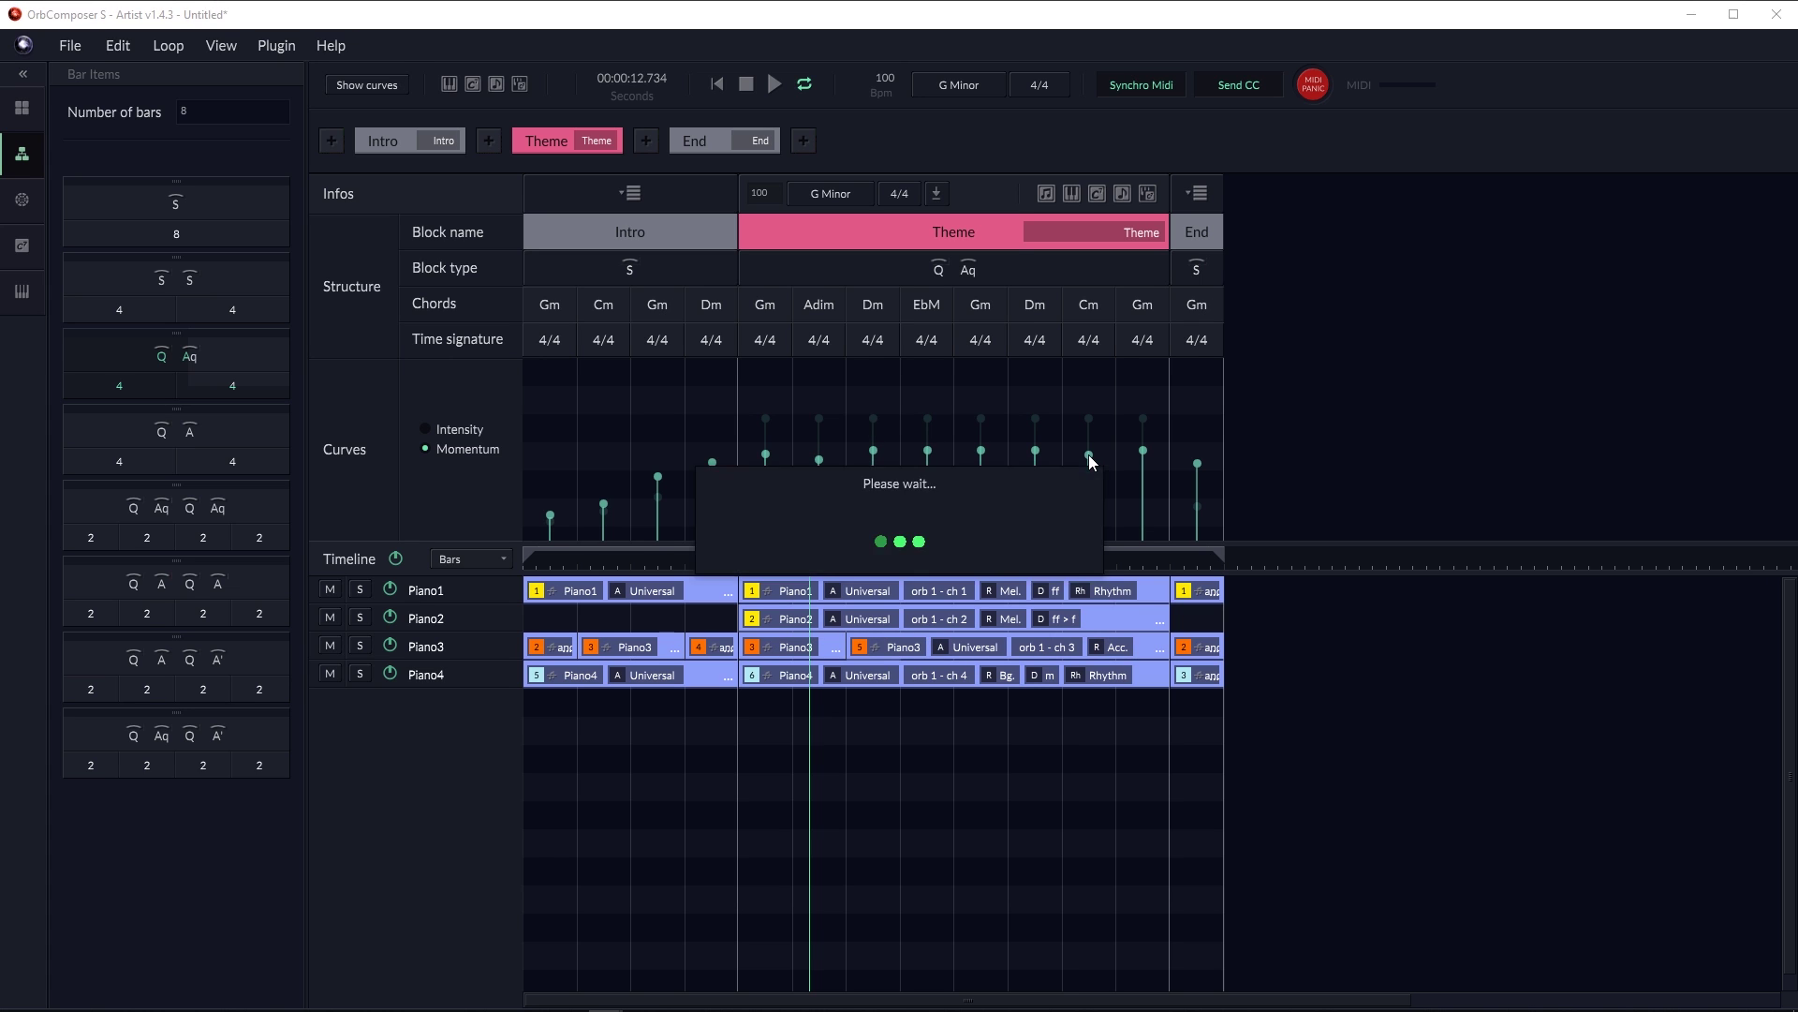
{"action": "left_click", "coordinate": [1143, 451]}
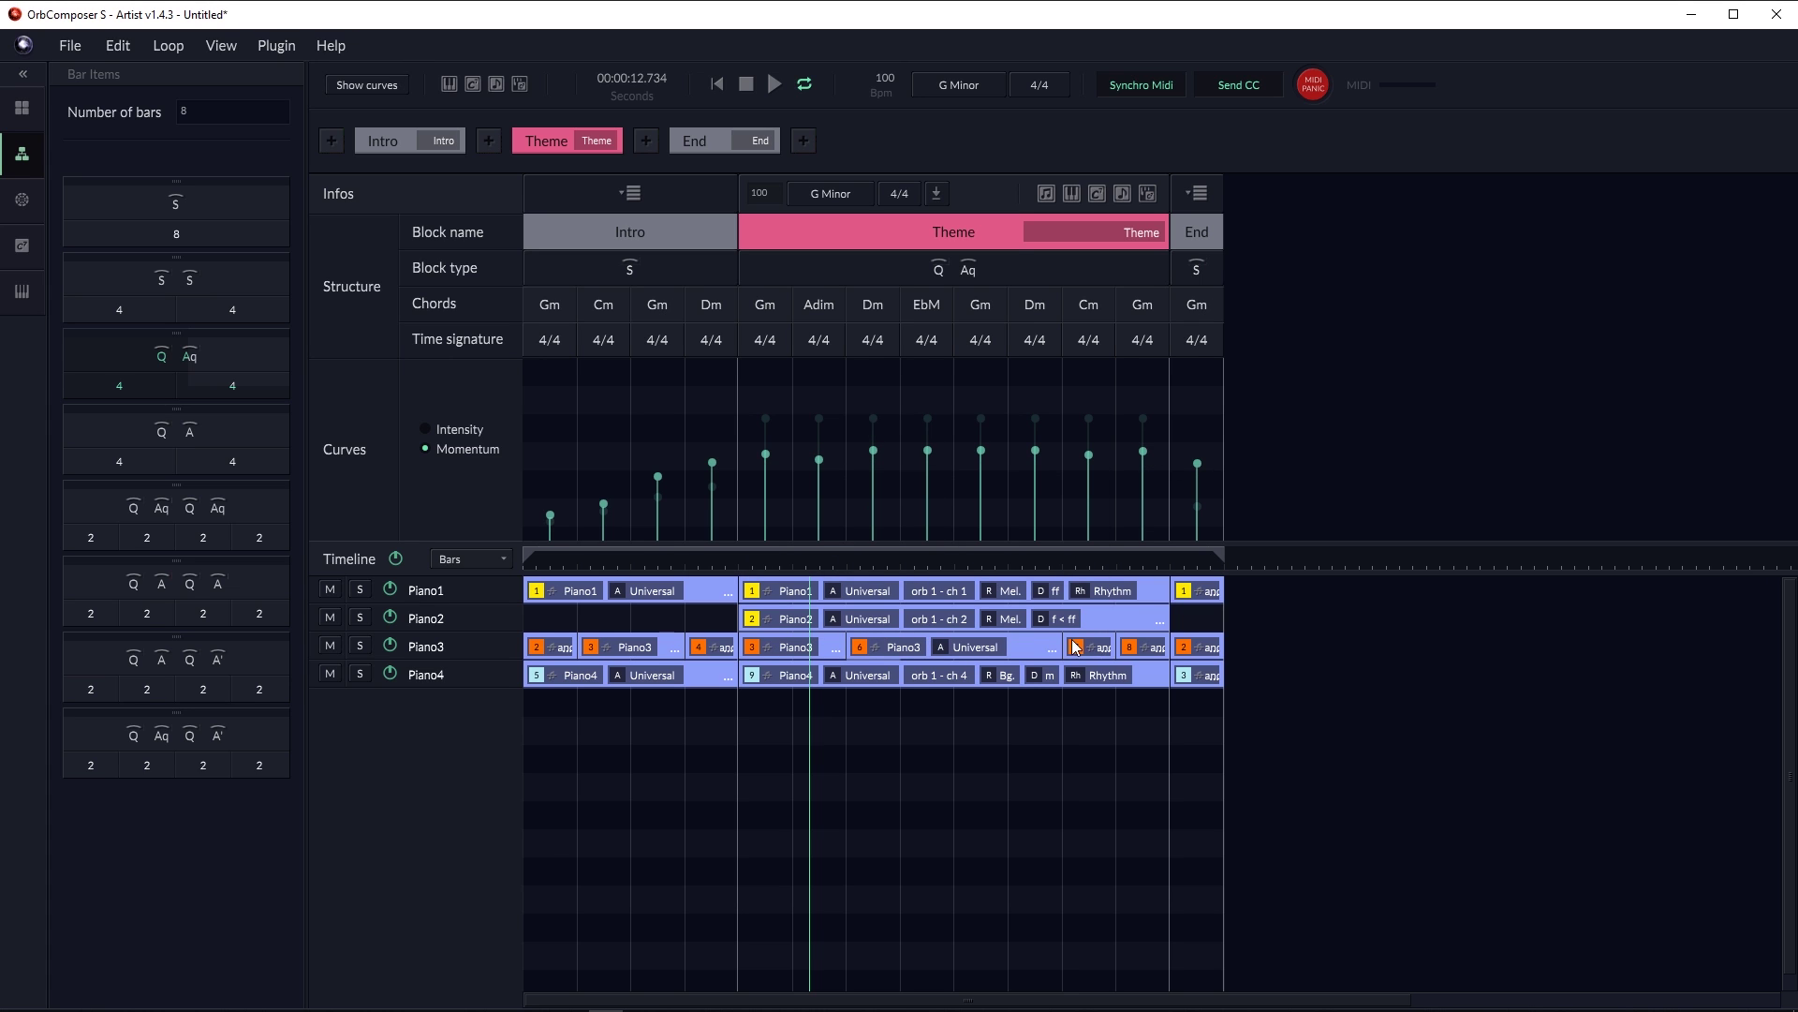
Lower the Intensity curve unevenly across the Theme's bars, raise it slightly in the Intro's last bar, and play the piece.
{"action": "left_click", "coordinate": [433, 430]}
{"action": "mouse_move", "coordinate": [766, 418]}
{"action": "left_mouse_down"}
{"action": "mouse_move", "coordinate": [773, 434]}
{"action": "mouse_move", "coordinate": [874, 421]}
{"action": "left_mouse_up"}
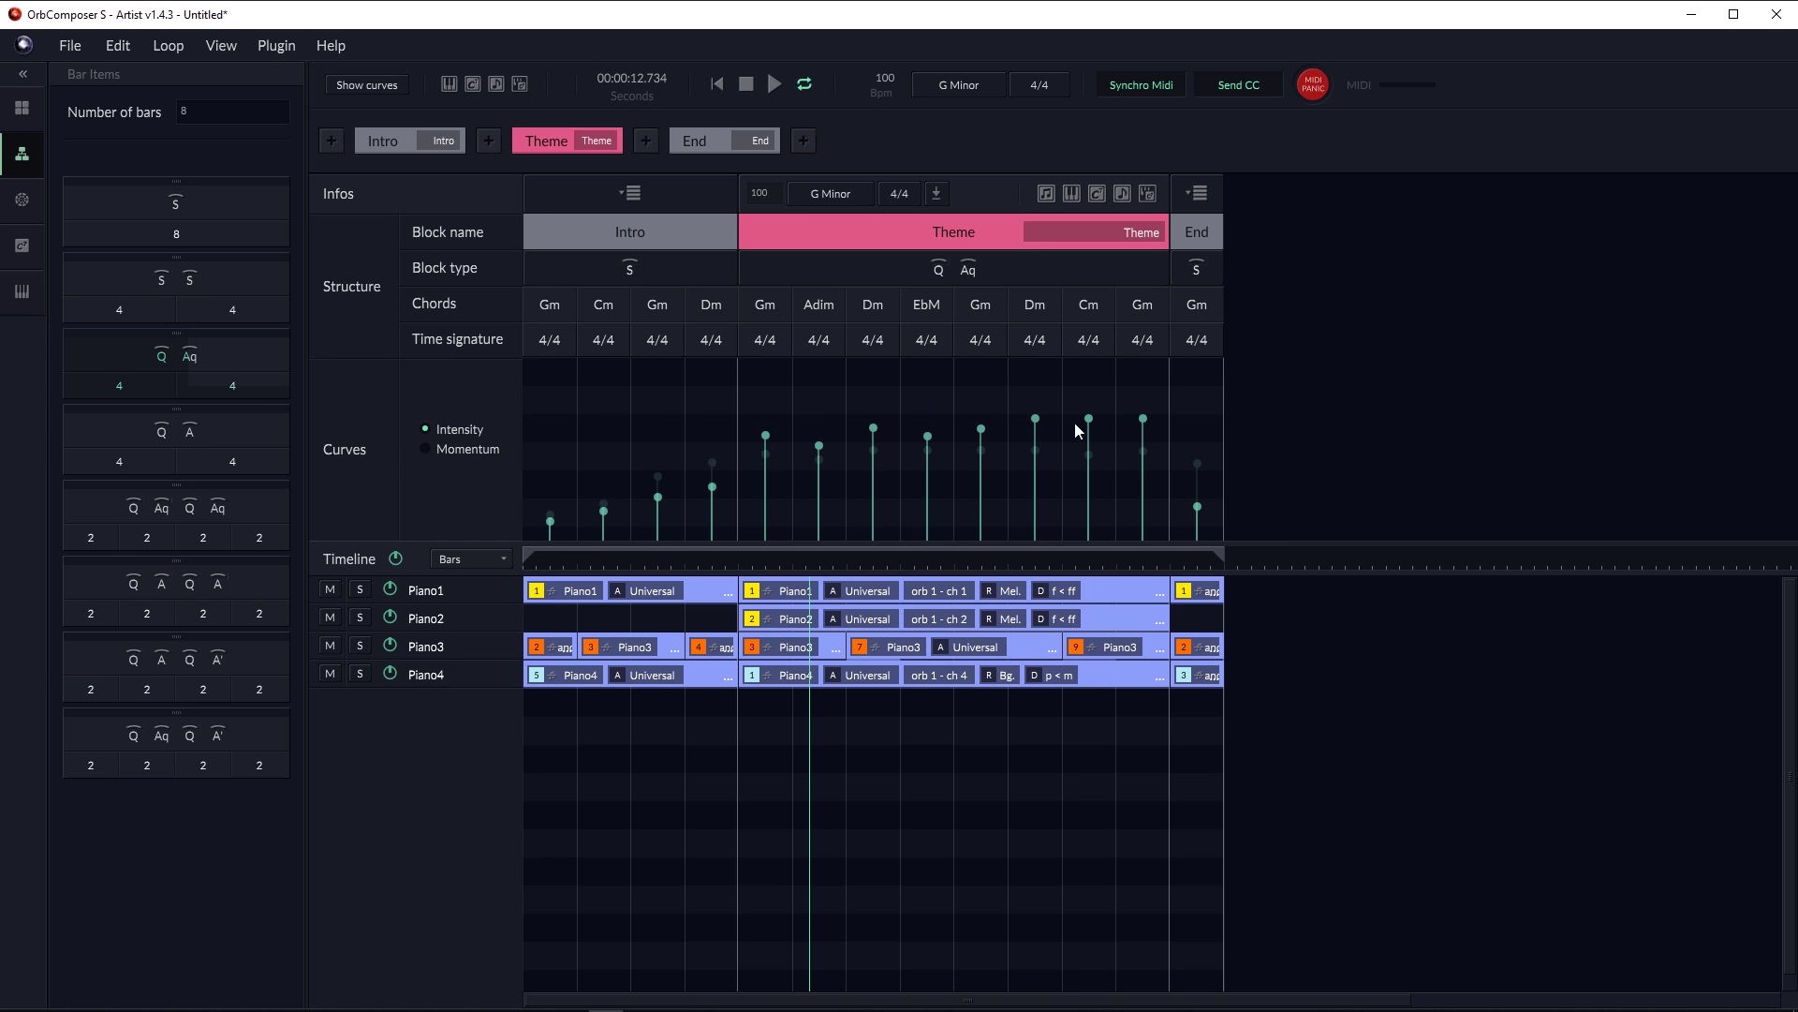
{"action": "left_click_drag", "start_coordinate": [1087, 423], "coordinate": [1144, 439]}
{"action": "left_click_drag", "start_coordinate": [719, 484], "coordinate": [727, 472]}
{"action": "left_click", "coordinate": [774, 84]}
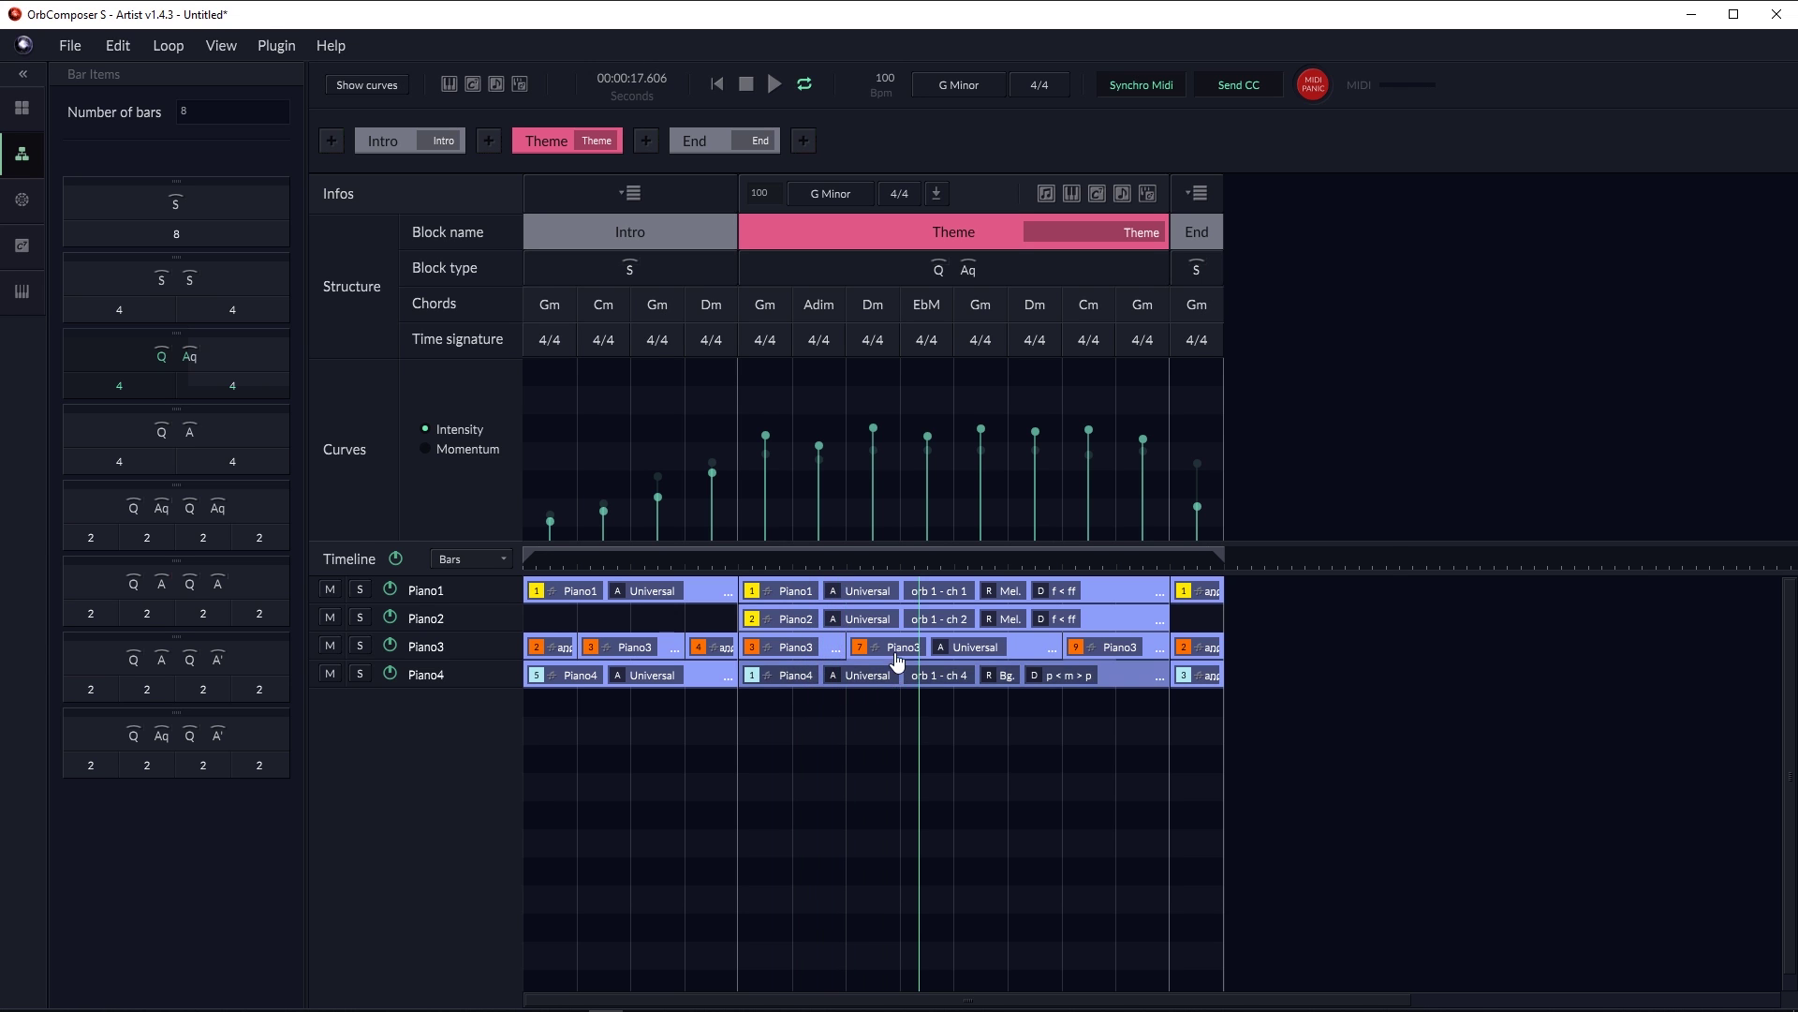
Check the Theme's middle Piano3 clip and lower the Intensity of the Theme's fifth to seventh bars to a nearly level line.
{"action": "double_click", "coordinate": [896, 647]}
{"action": "left_click", "coordinate": [1323, 811]}
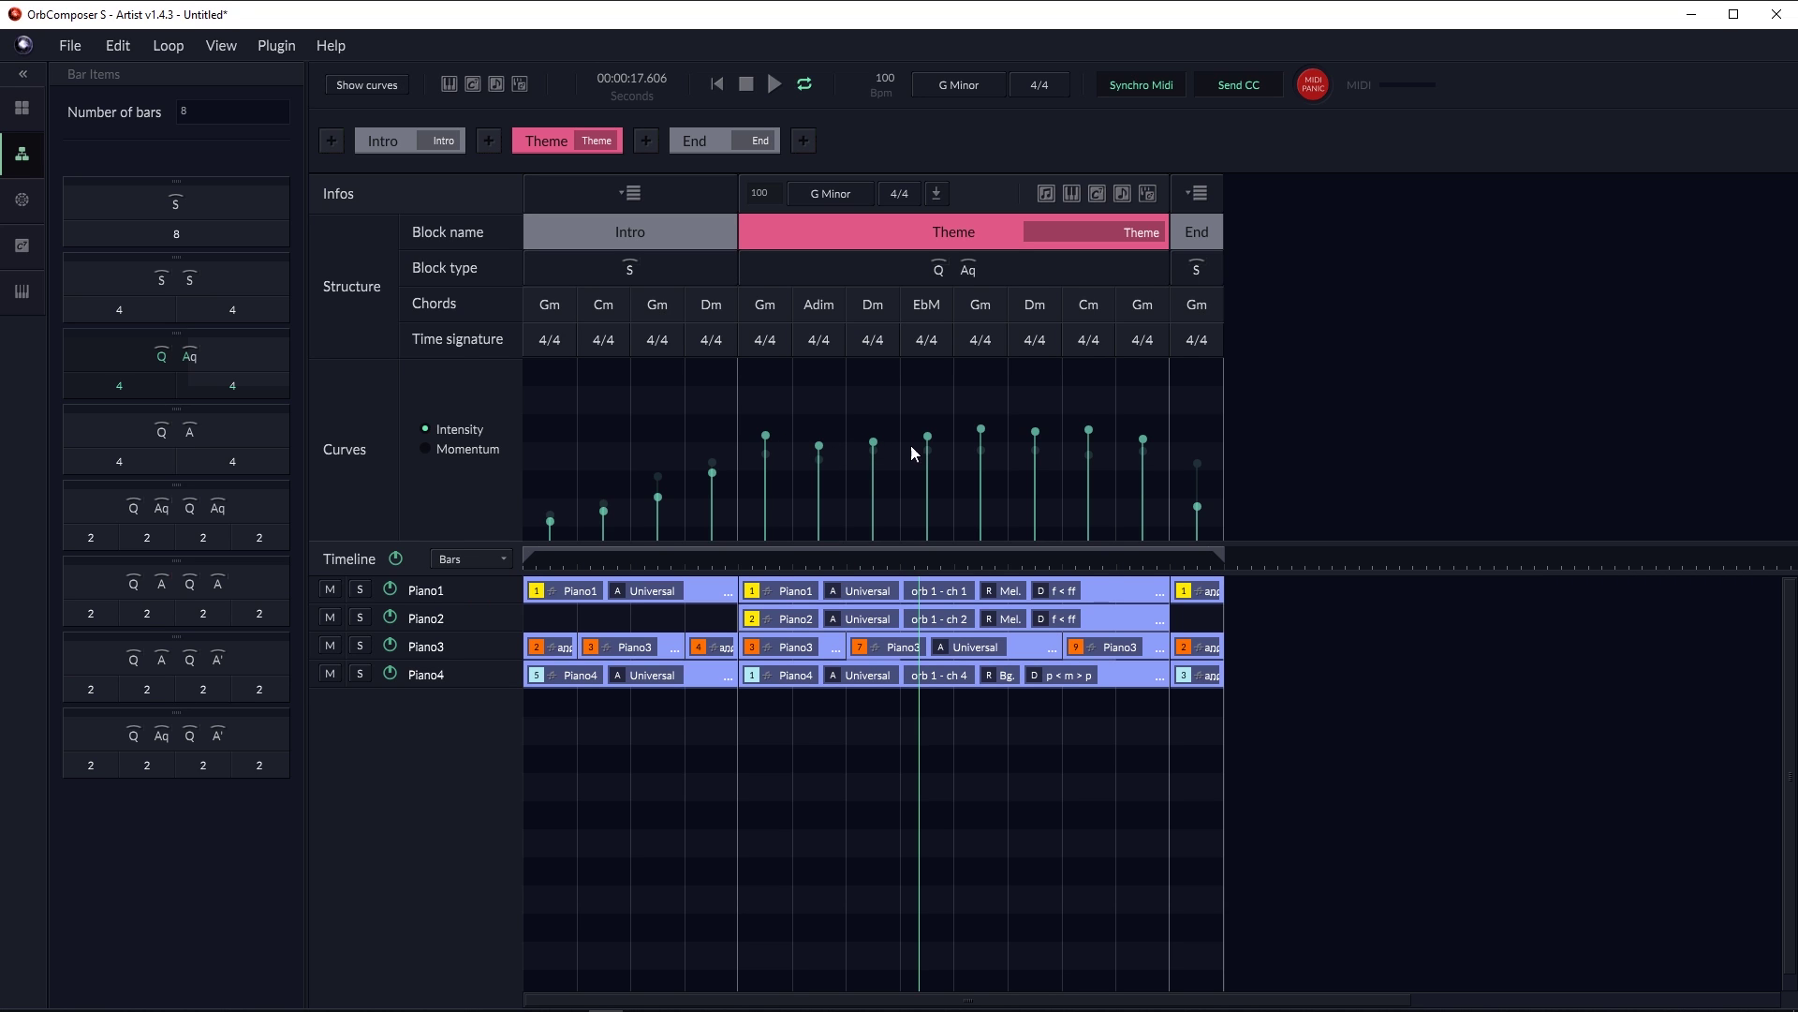
{"action": "left_click_drag", "start_coordinate": [1036, 432], "coordinate": [1083, 441]}
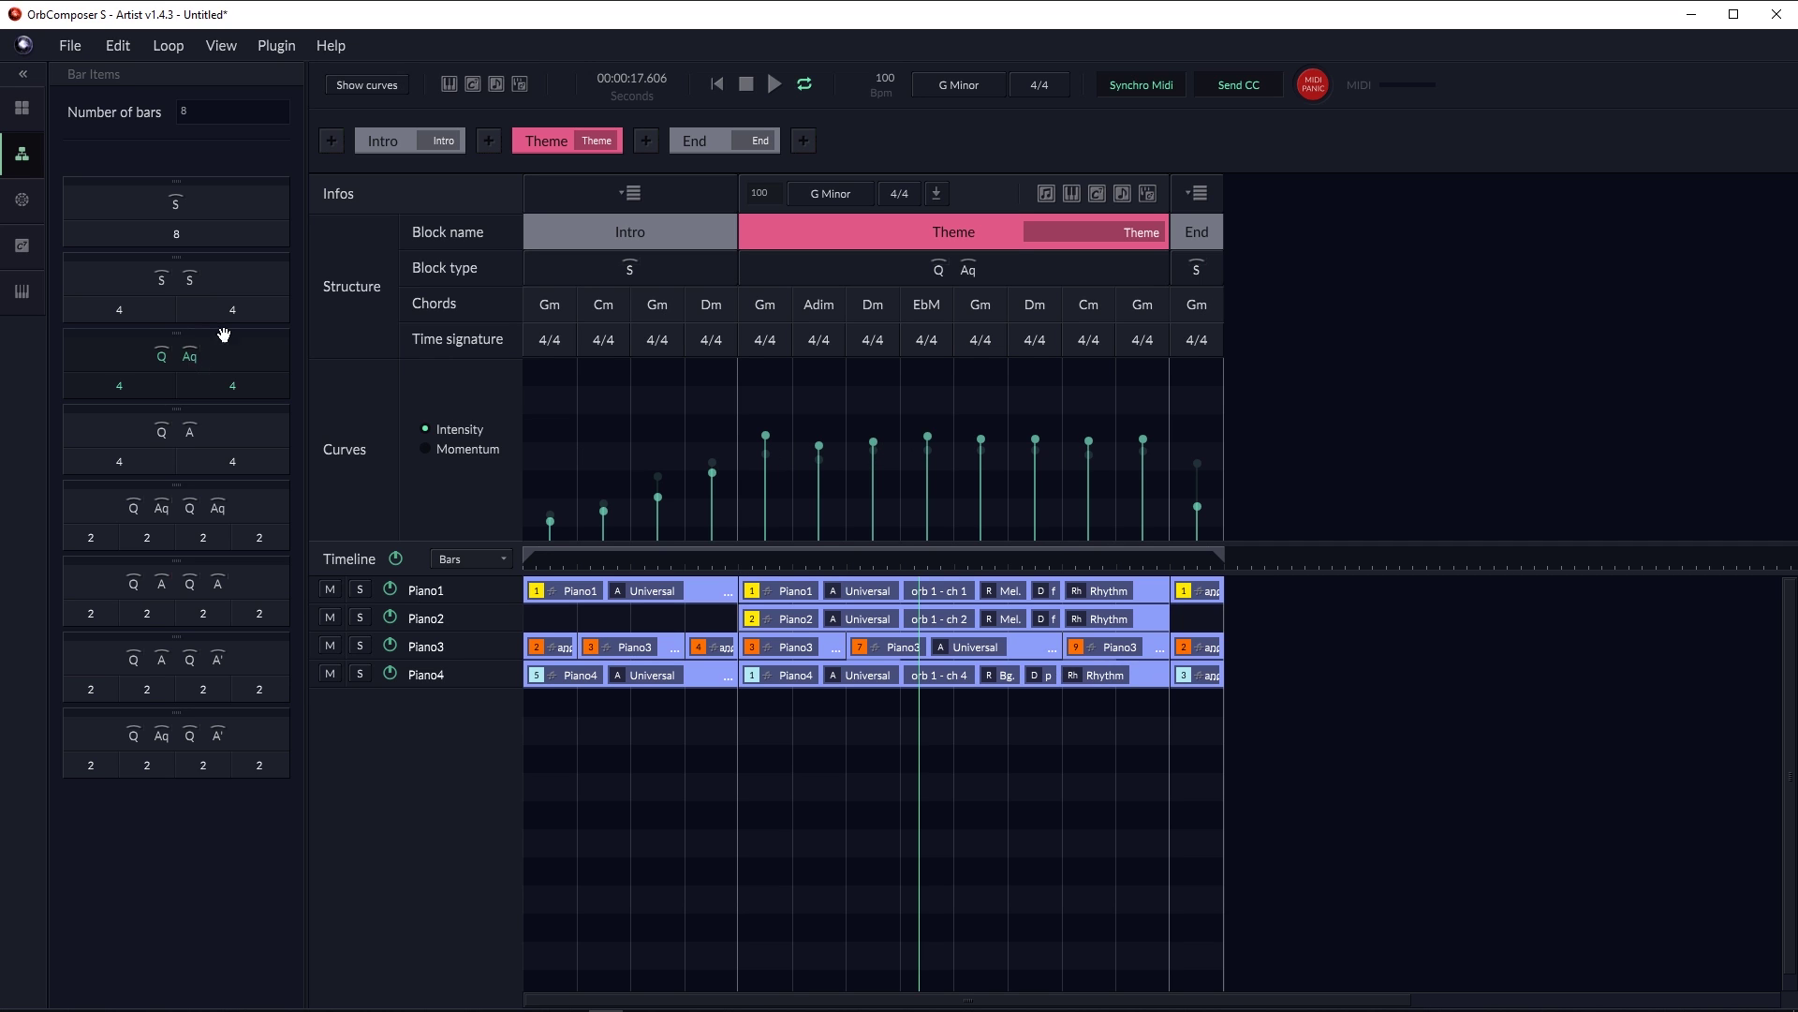
Apply the Cinematic mood's Dramatic progression Cm > BM > Cm > BM to the Theme's first four bars and play from the Theme's start.
{"action": "left_click", "coordinate": [15, 202]}
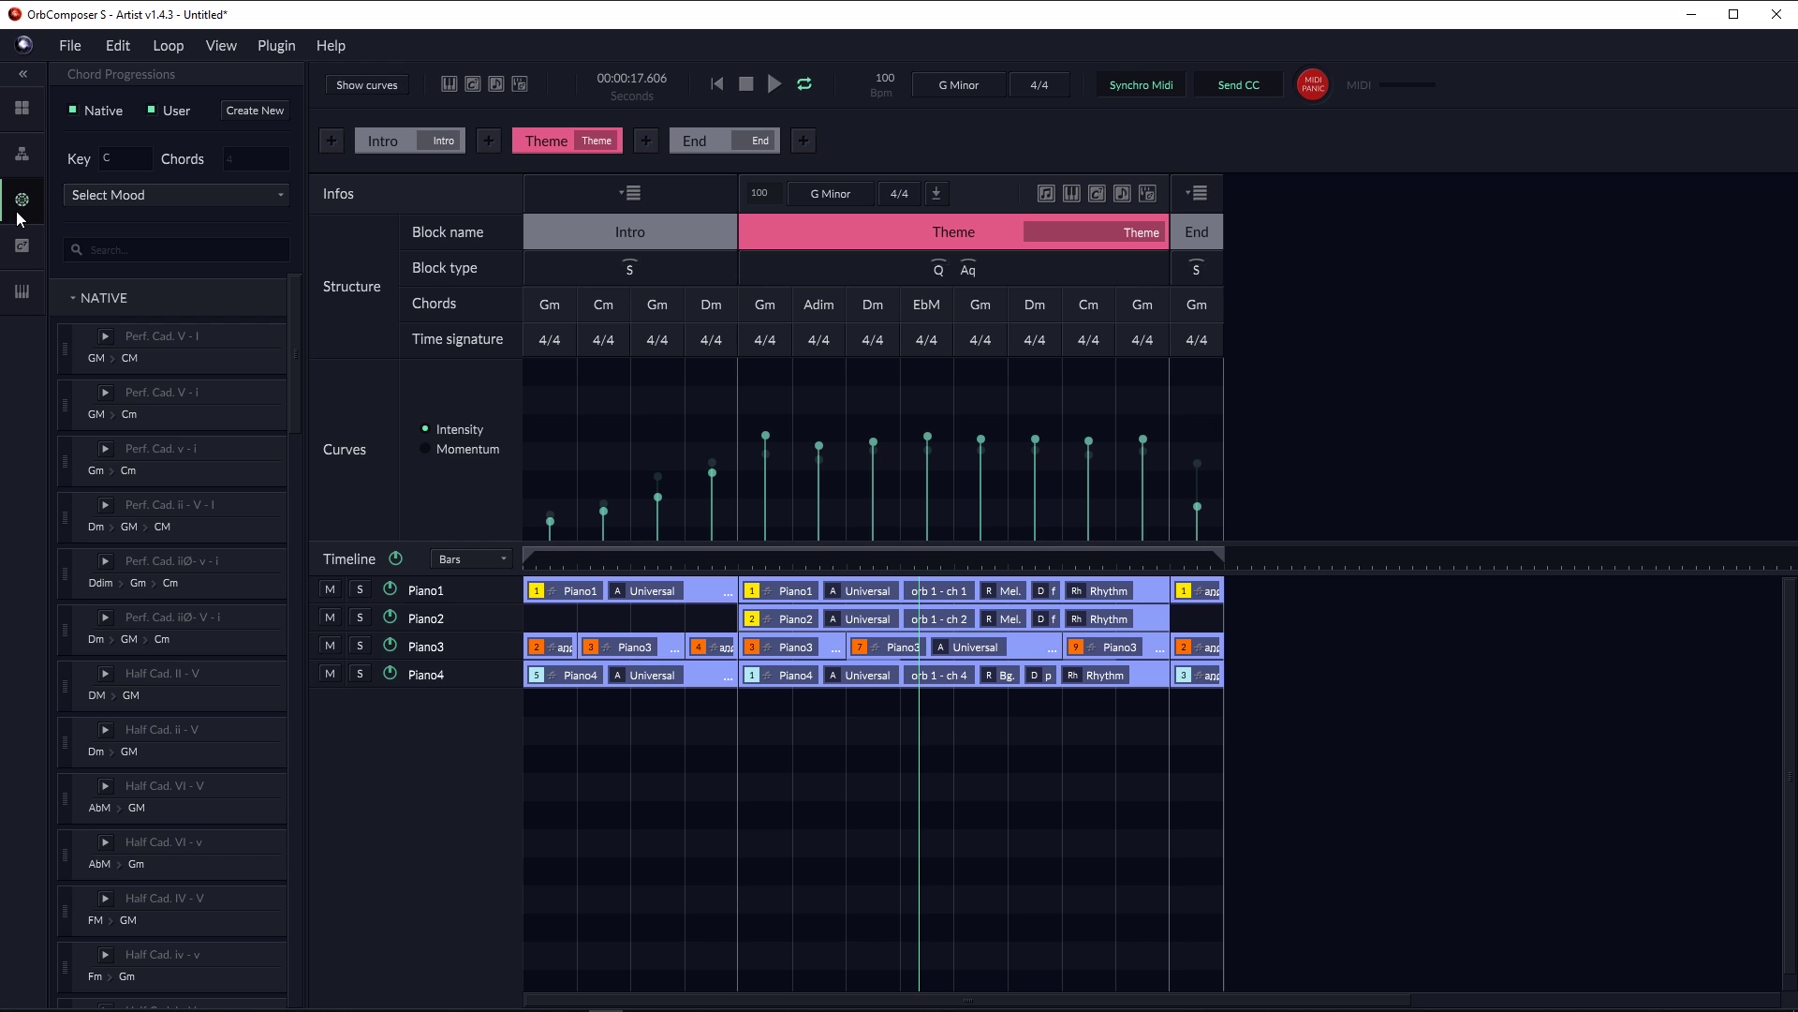
{"action": "left_click", "coordinate": [153, 201]}
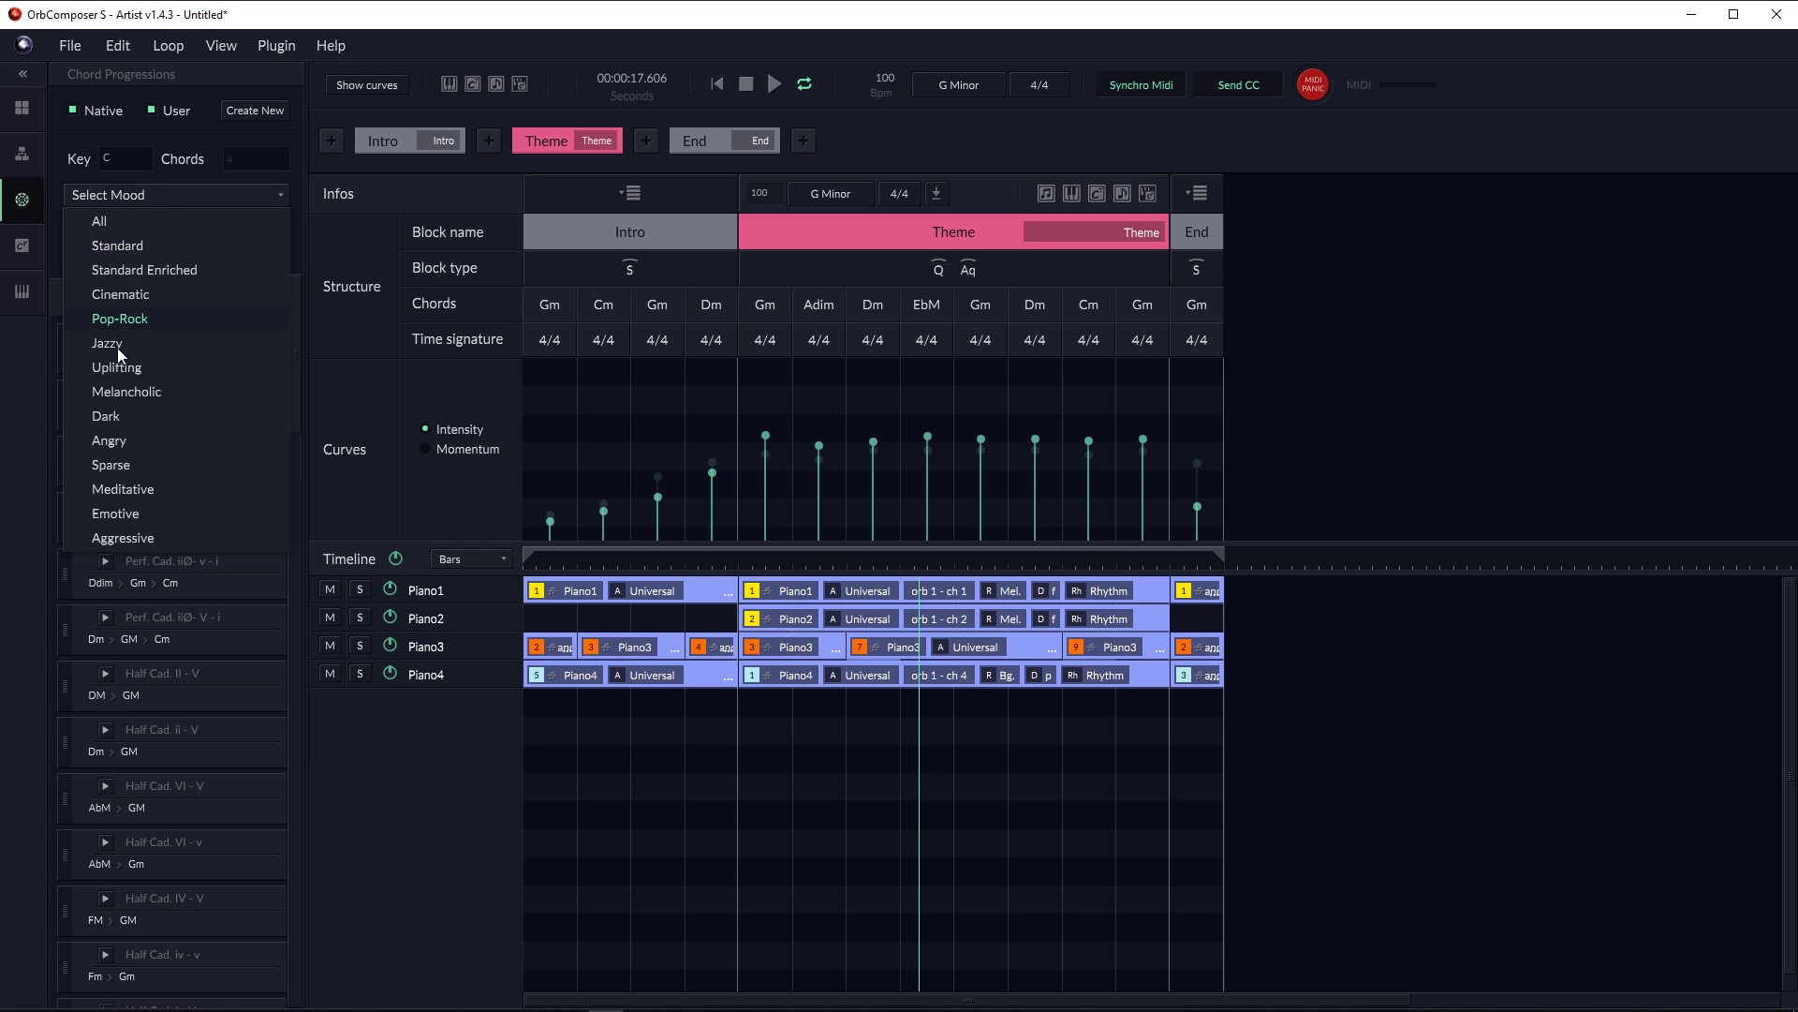
{"action": "left_click", "coordinate": [112, 293]}
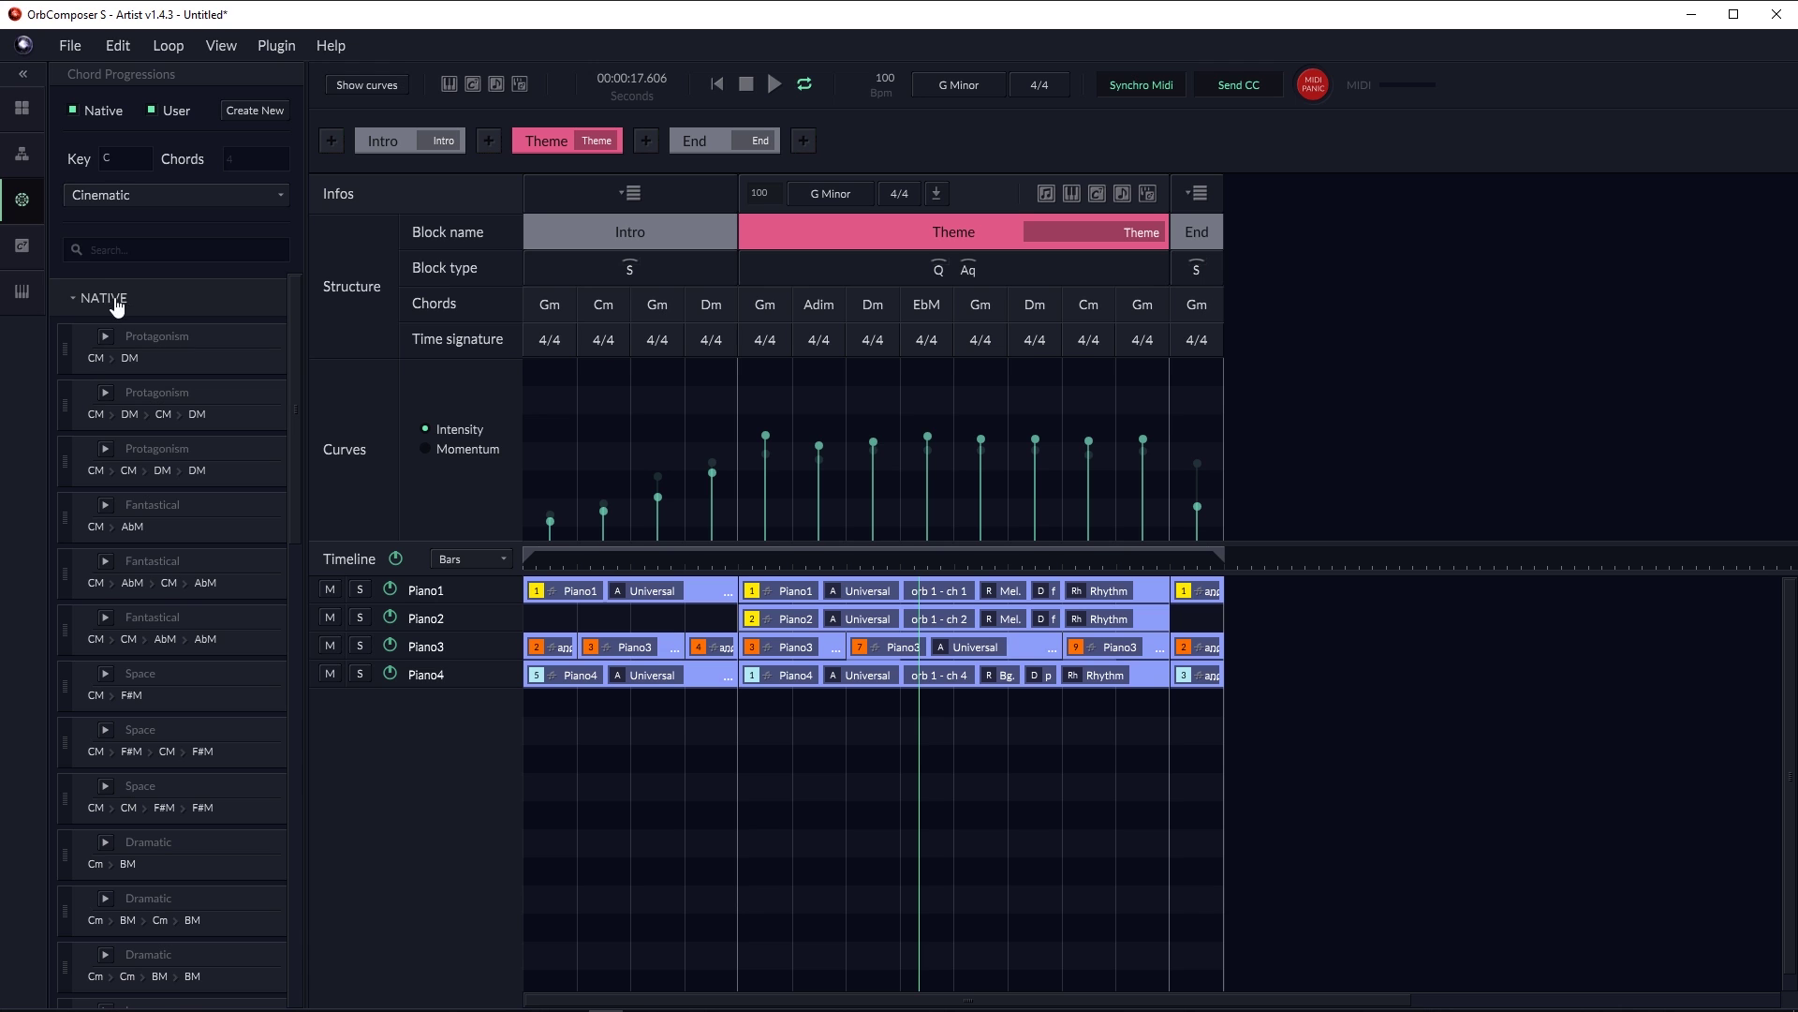
{"action": "scroll", "coordinate": [189, 720], "scroll_direction": "down", "scroll_amount": 3}
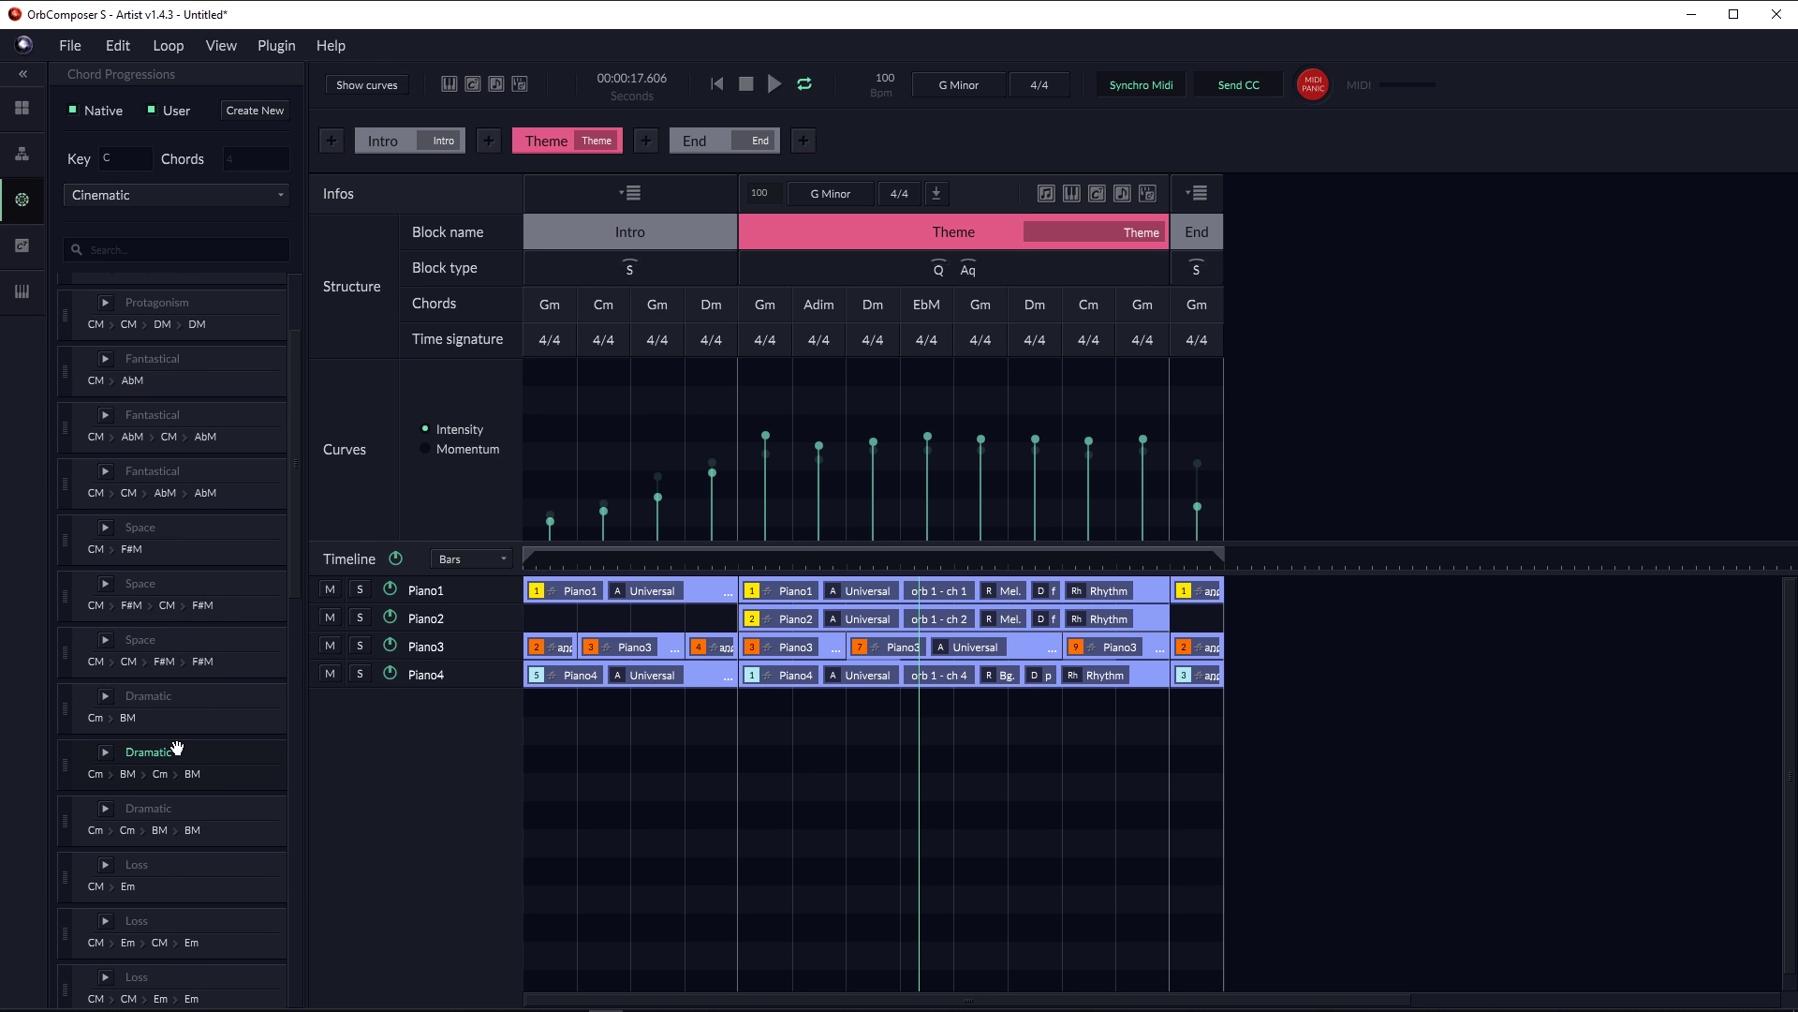
{"action": "left_click_drag", "start_coordinate": [177, 747], "coordinate": [902, 272]}
{"action": "left_click", "coordinate": [738, 560]}
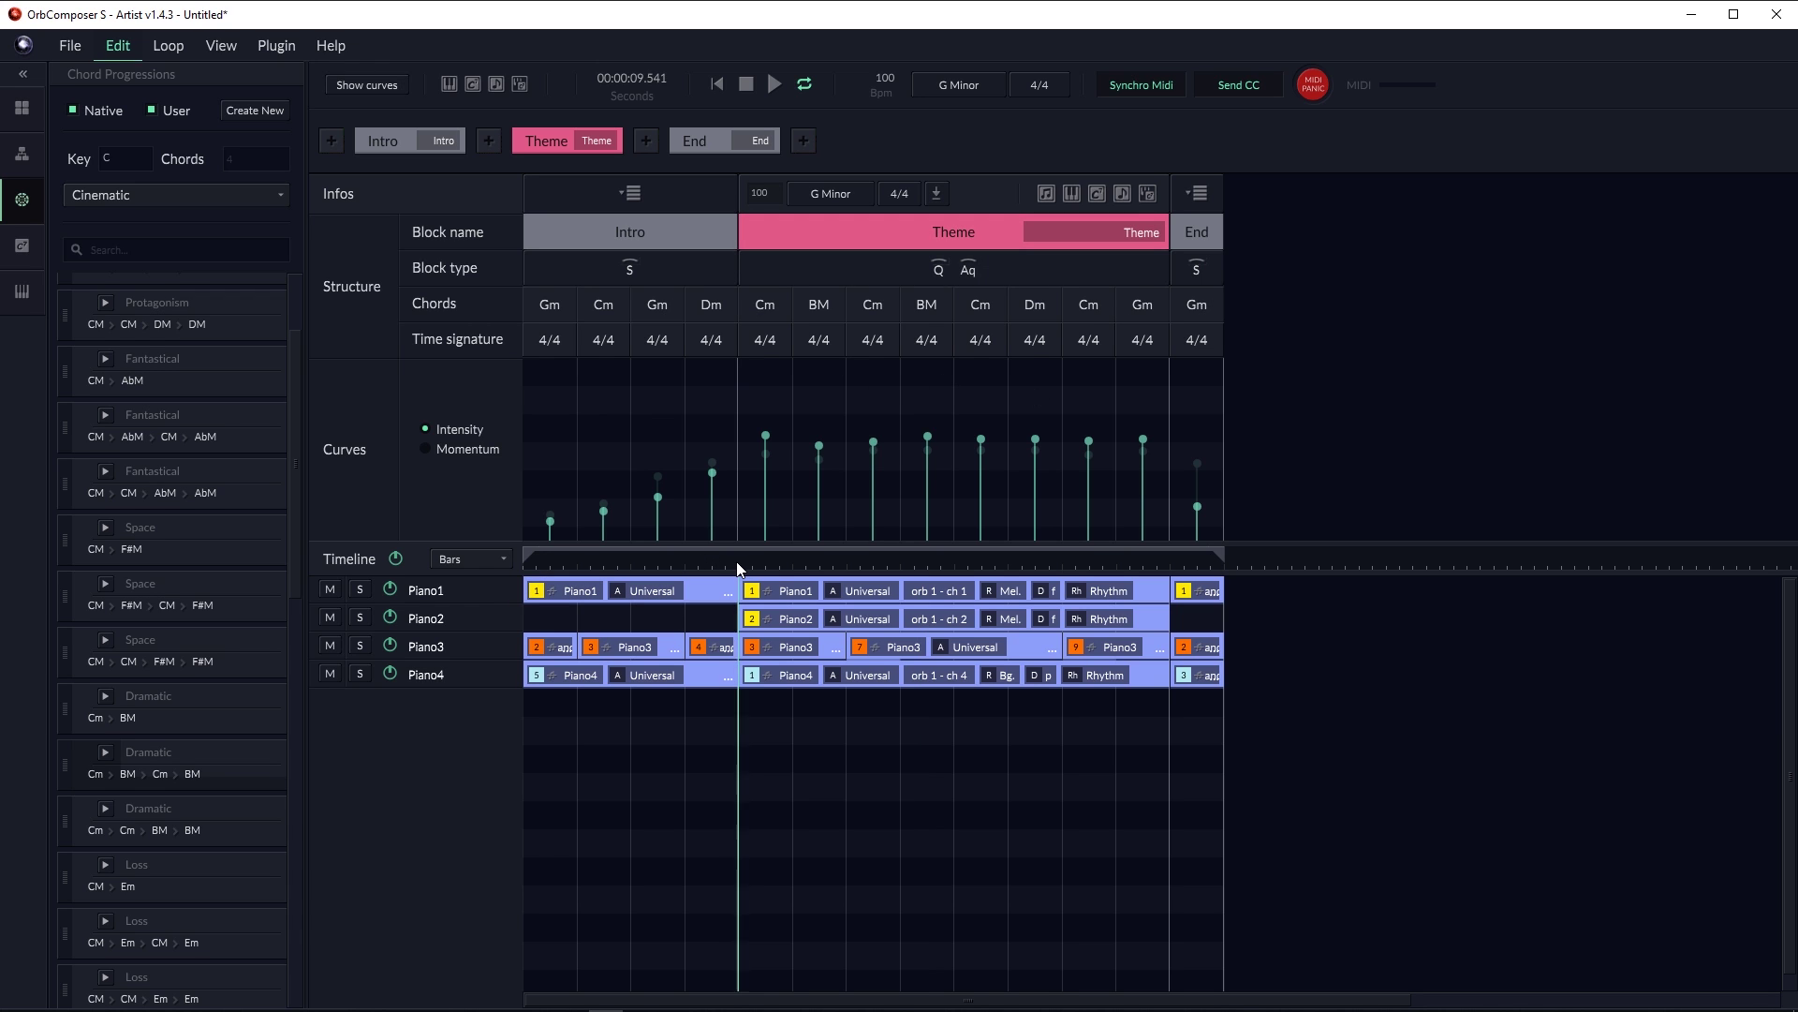
{"action": "key", "text": "space"}
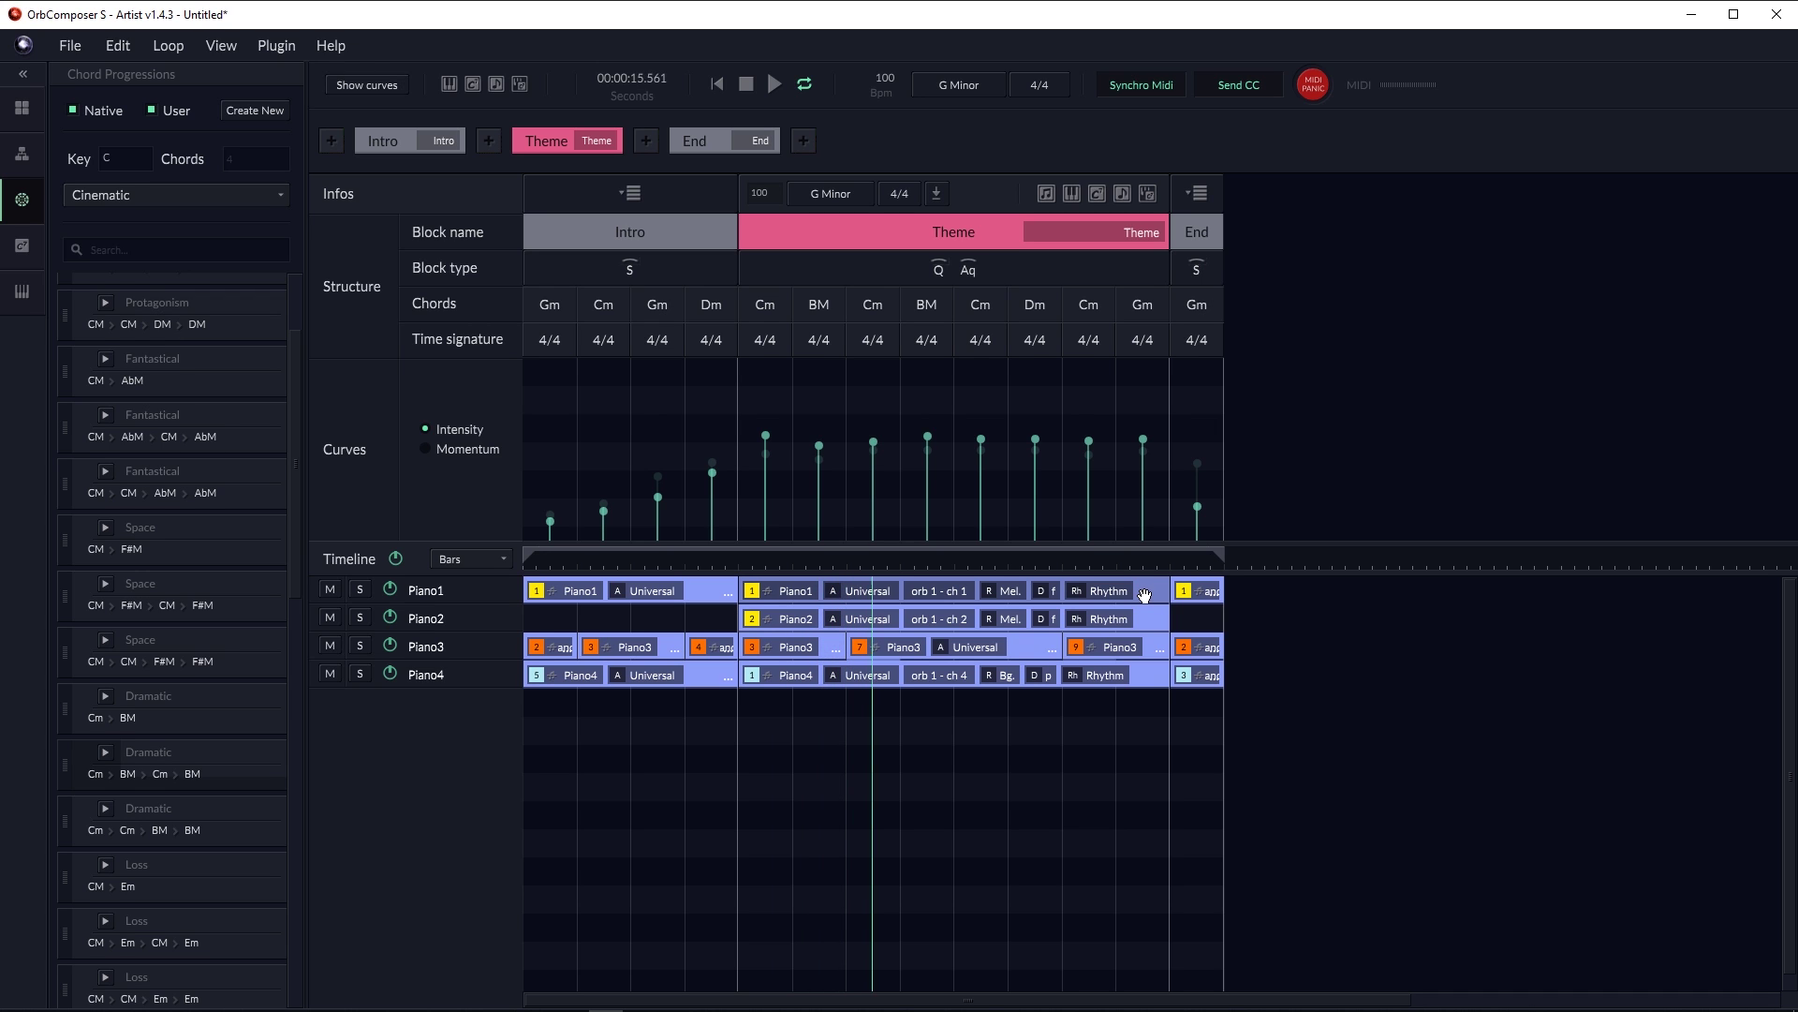
Merge the Theme's Piano3 clips into one clip spanning the whole block, and slightly lower the Momentum curve in the End bar.
{"action": "key", "text": "space"}
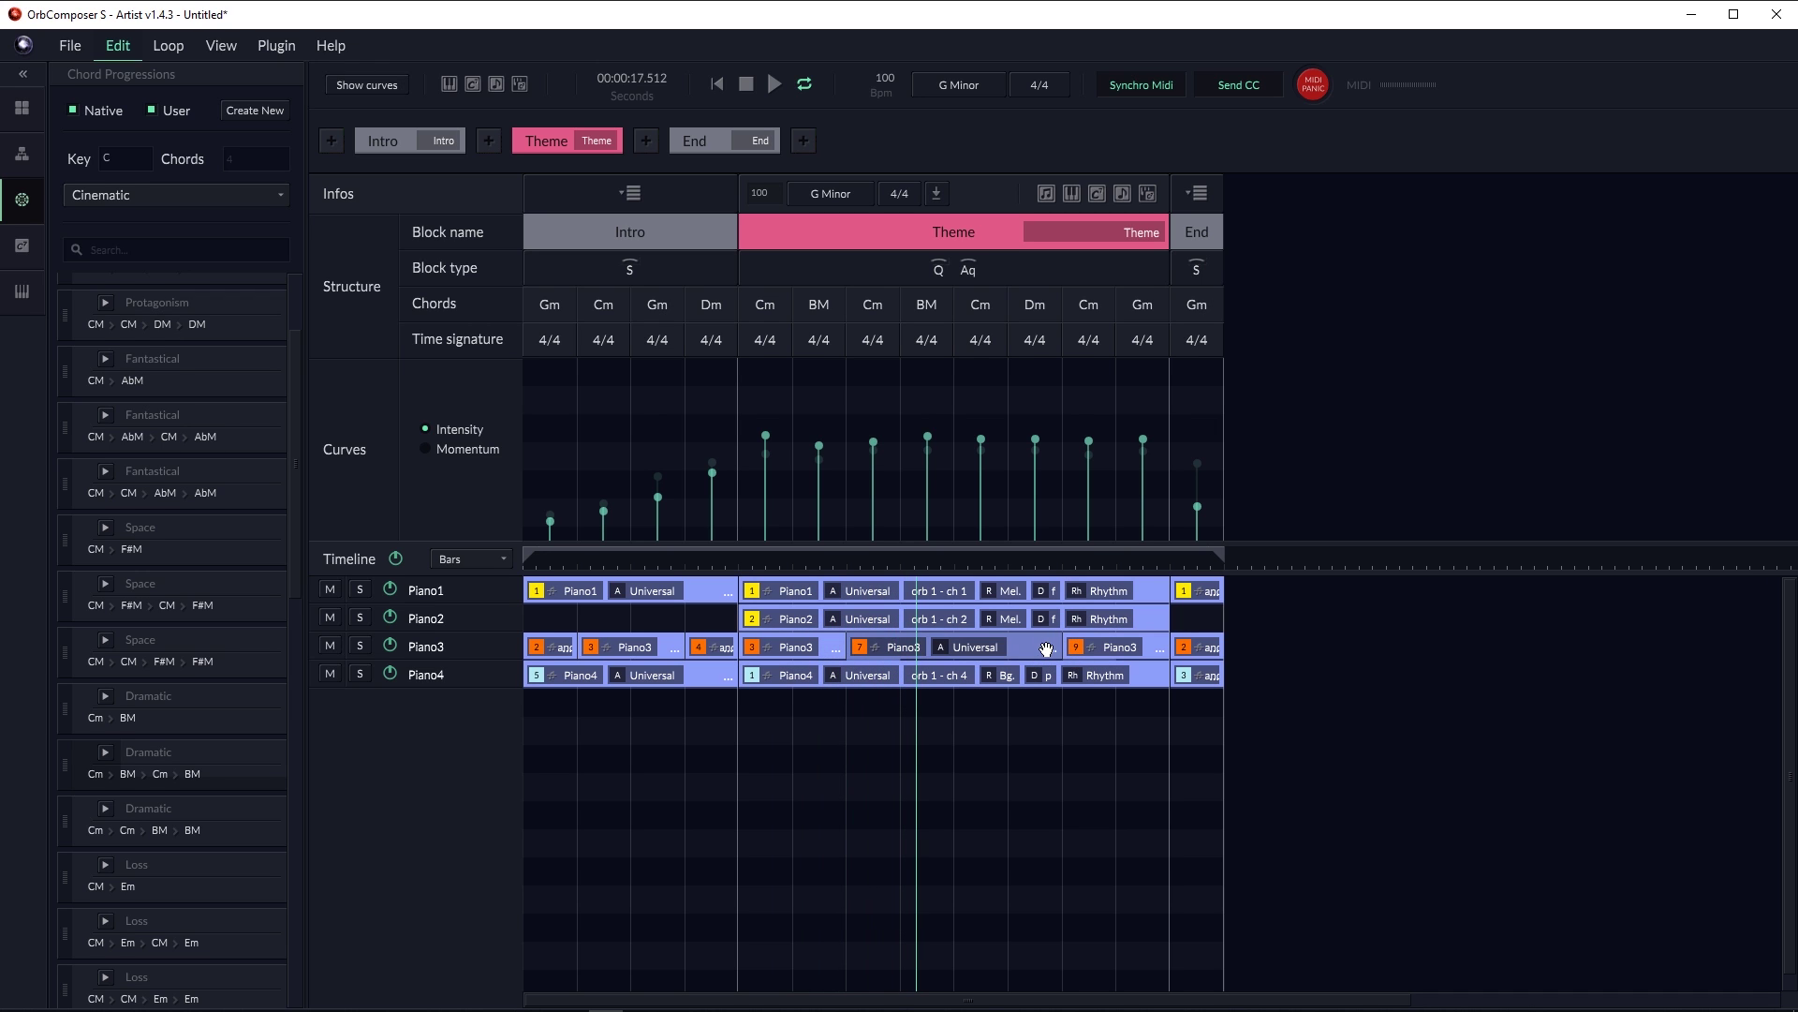
{"action": "left_click_drag", "start_coordinate": [1049, 651], "coordinate": [1158, 646]}
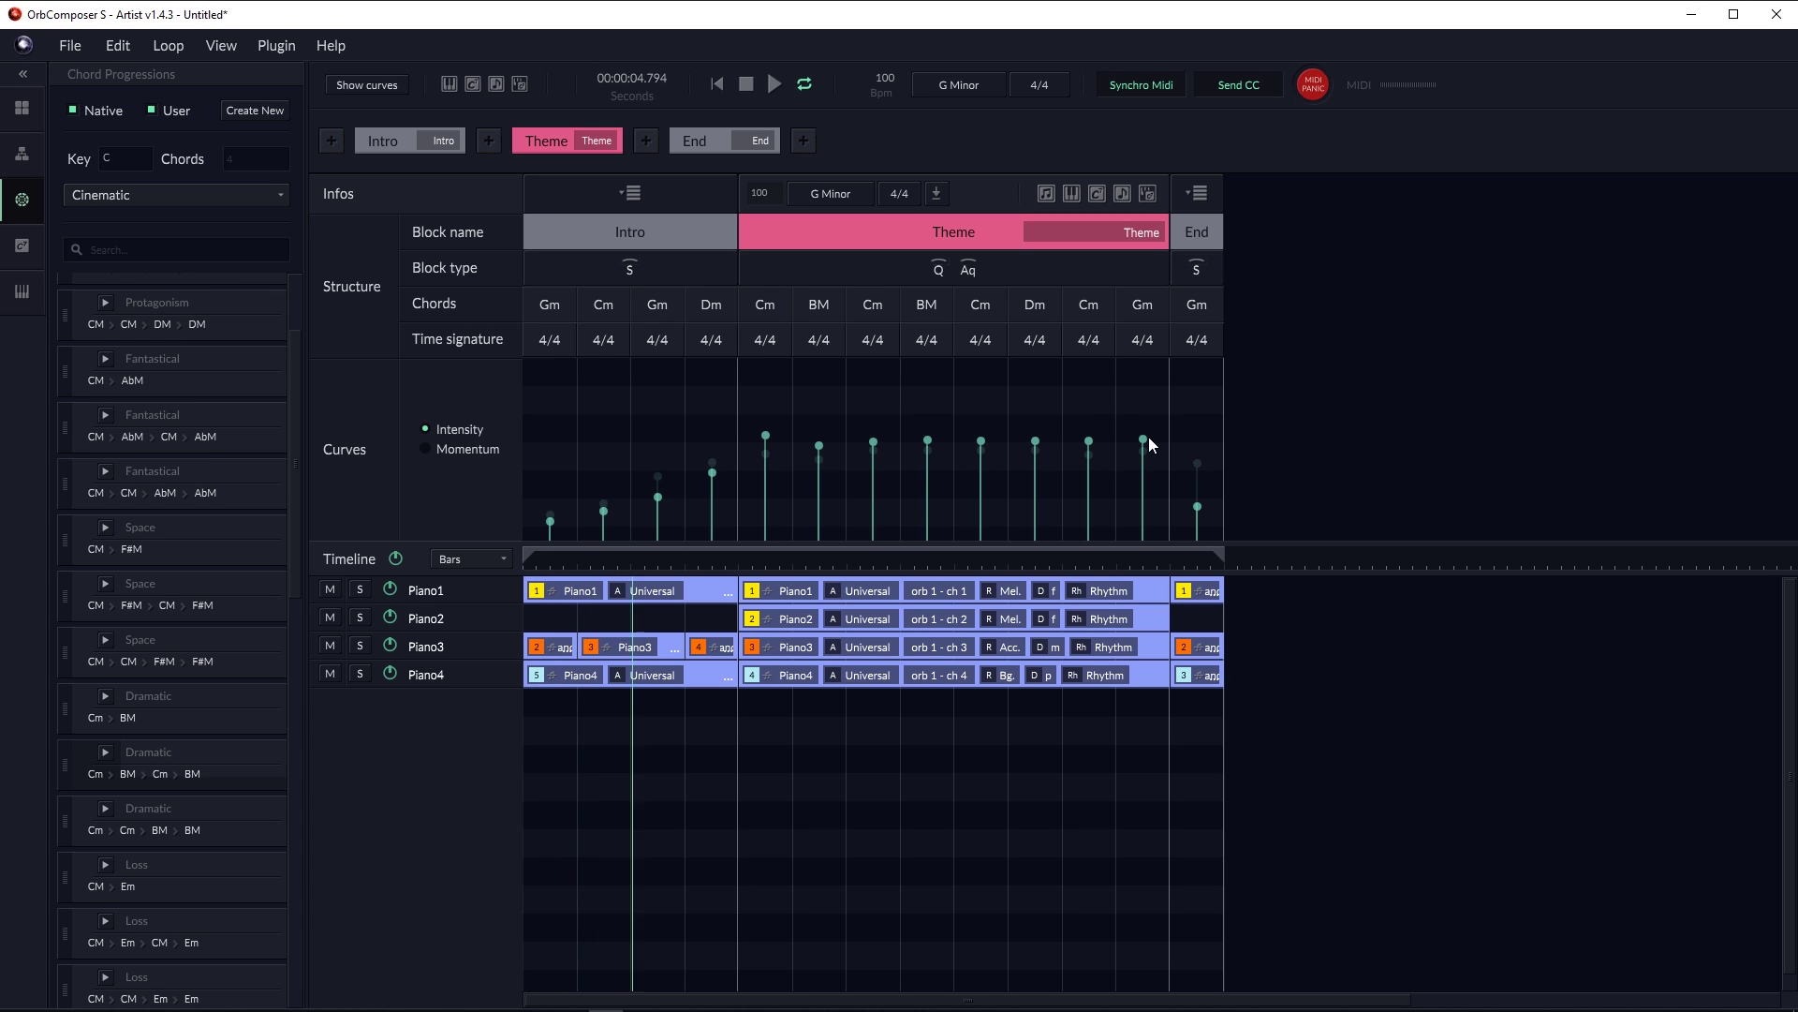
{"action": "left_click", "coordinate": [427, 448]}
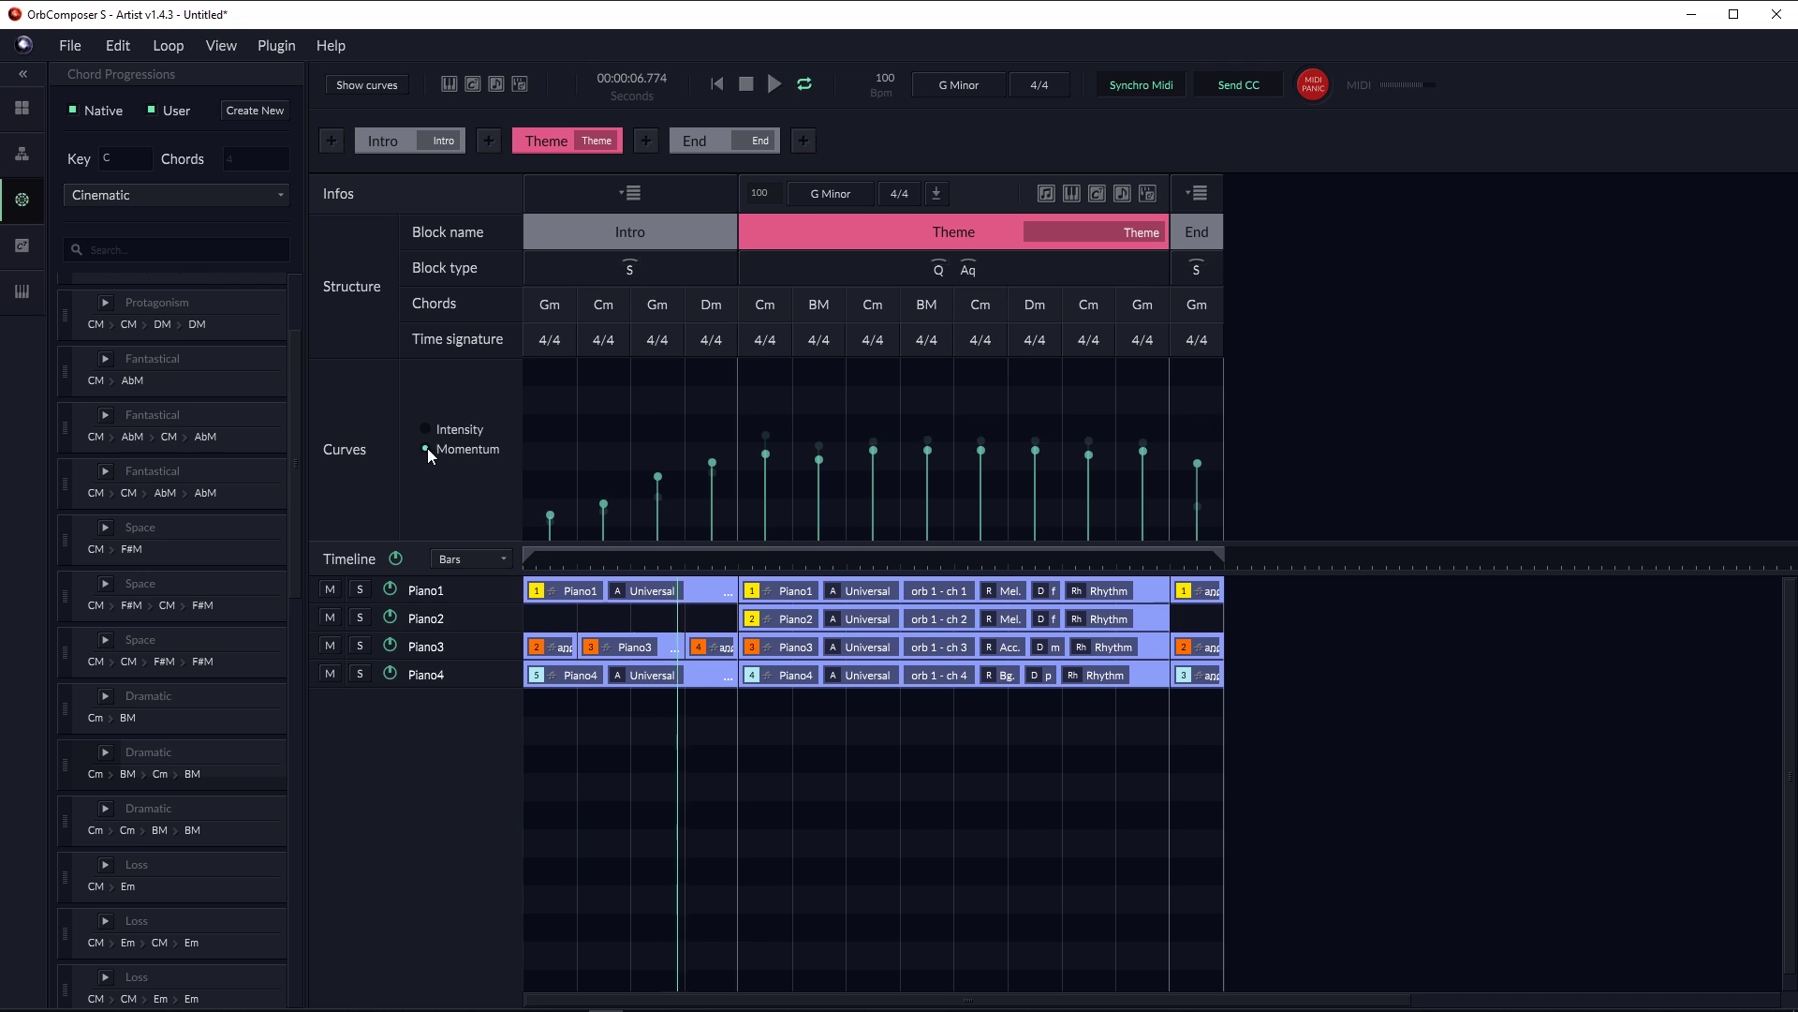
{"action": "left_click_drag", "start_coordinate": [1191, 463], "coordinate": [1195, 478]}
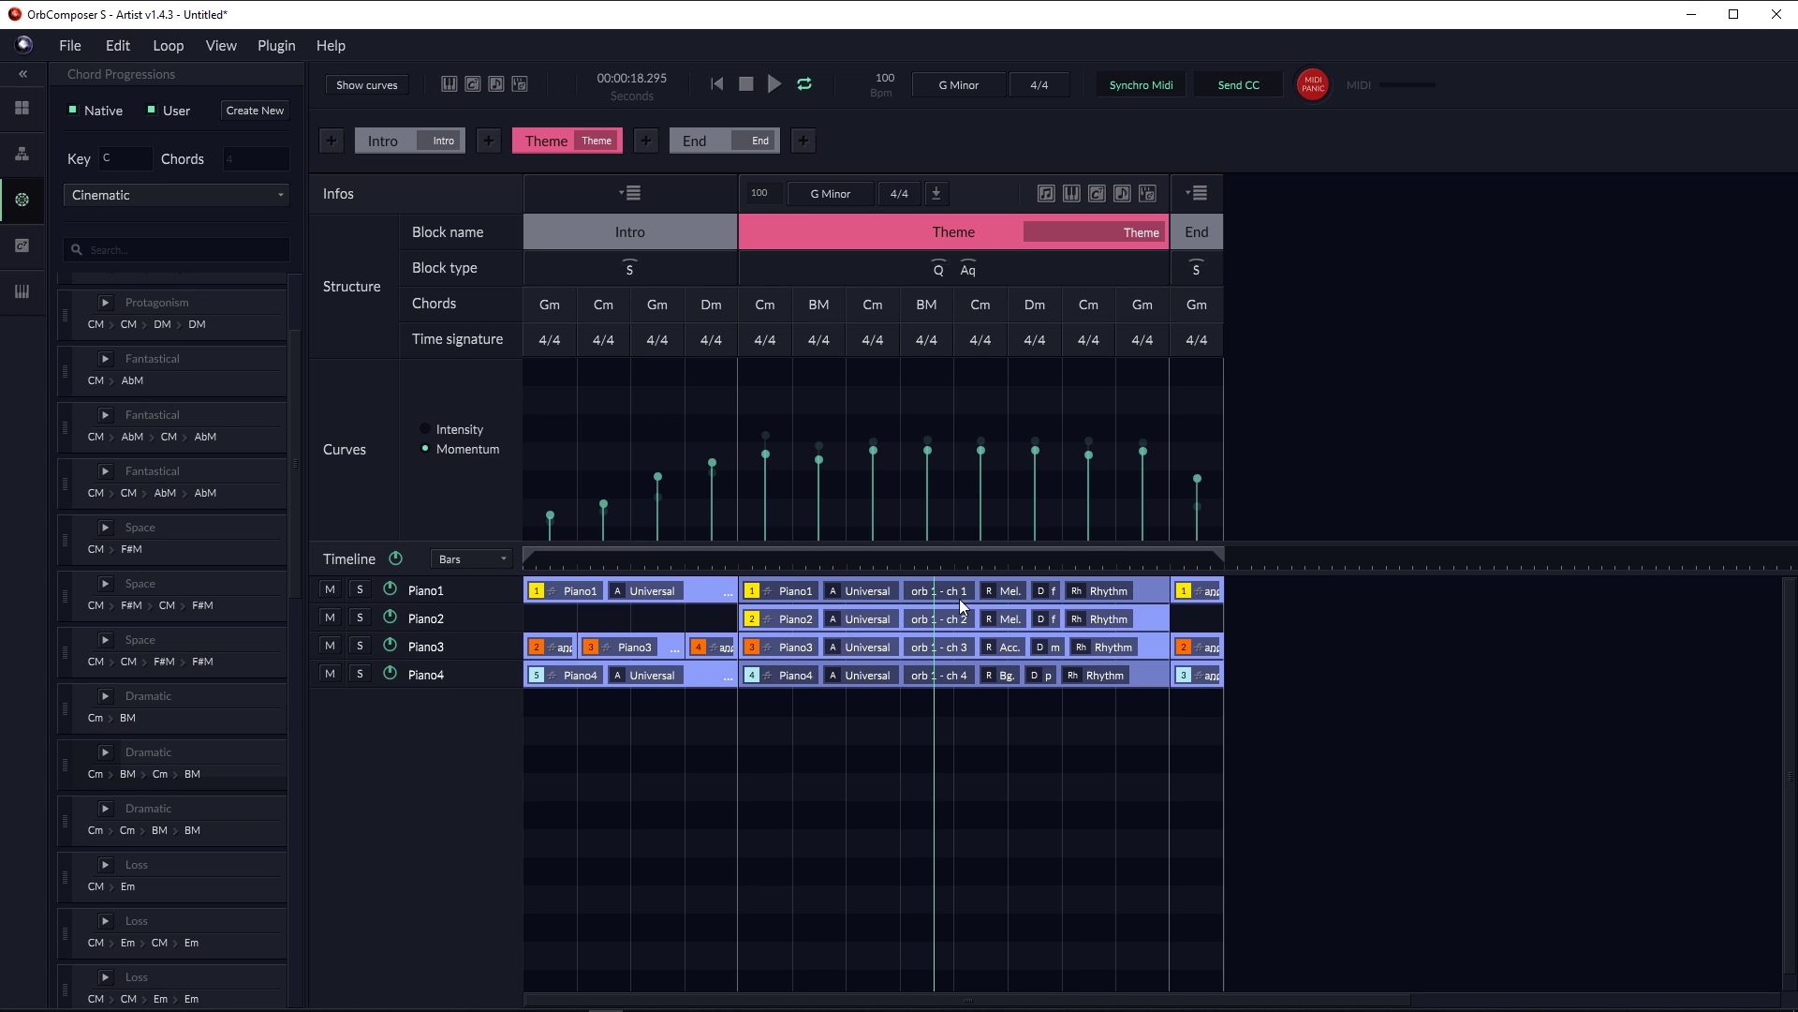
Examine the available chords and look through the instrument library from the keyboards to the drum kits and drums.
{"action": "left_click", "coordinate": [23, 245]}
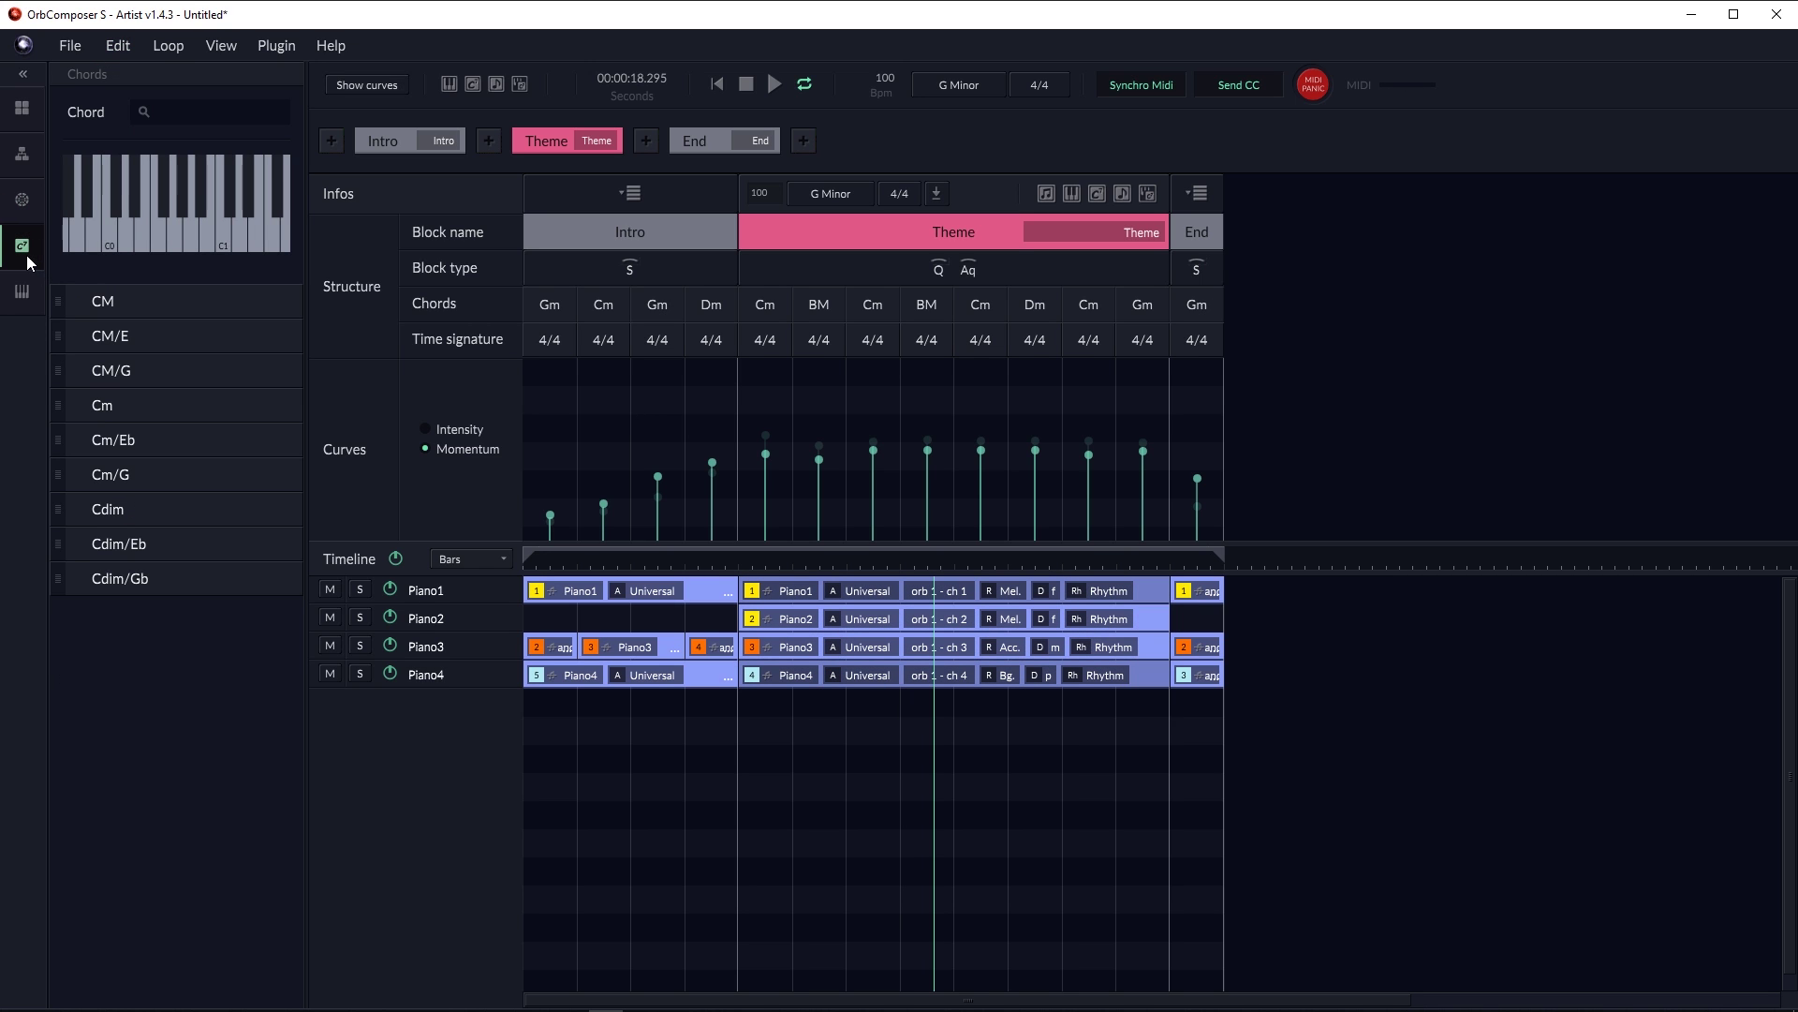
{"action": "left_click", "coordinate": [20, 293]}
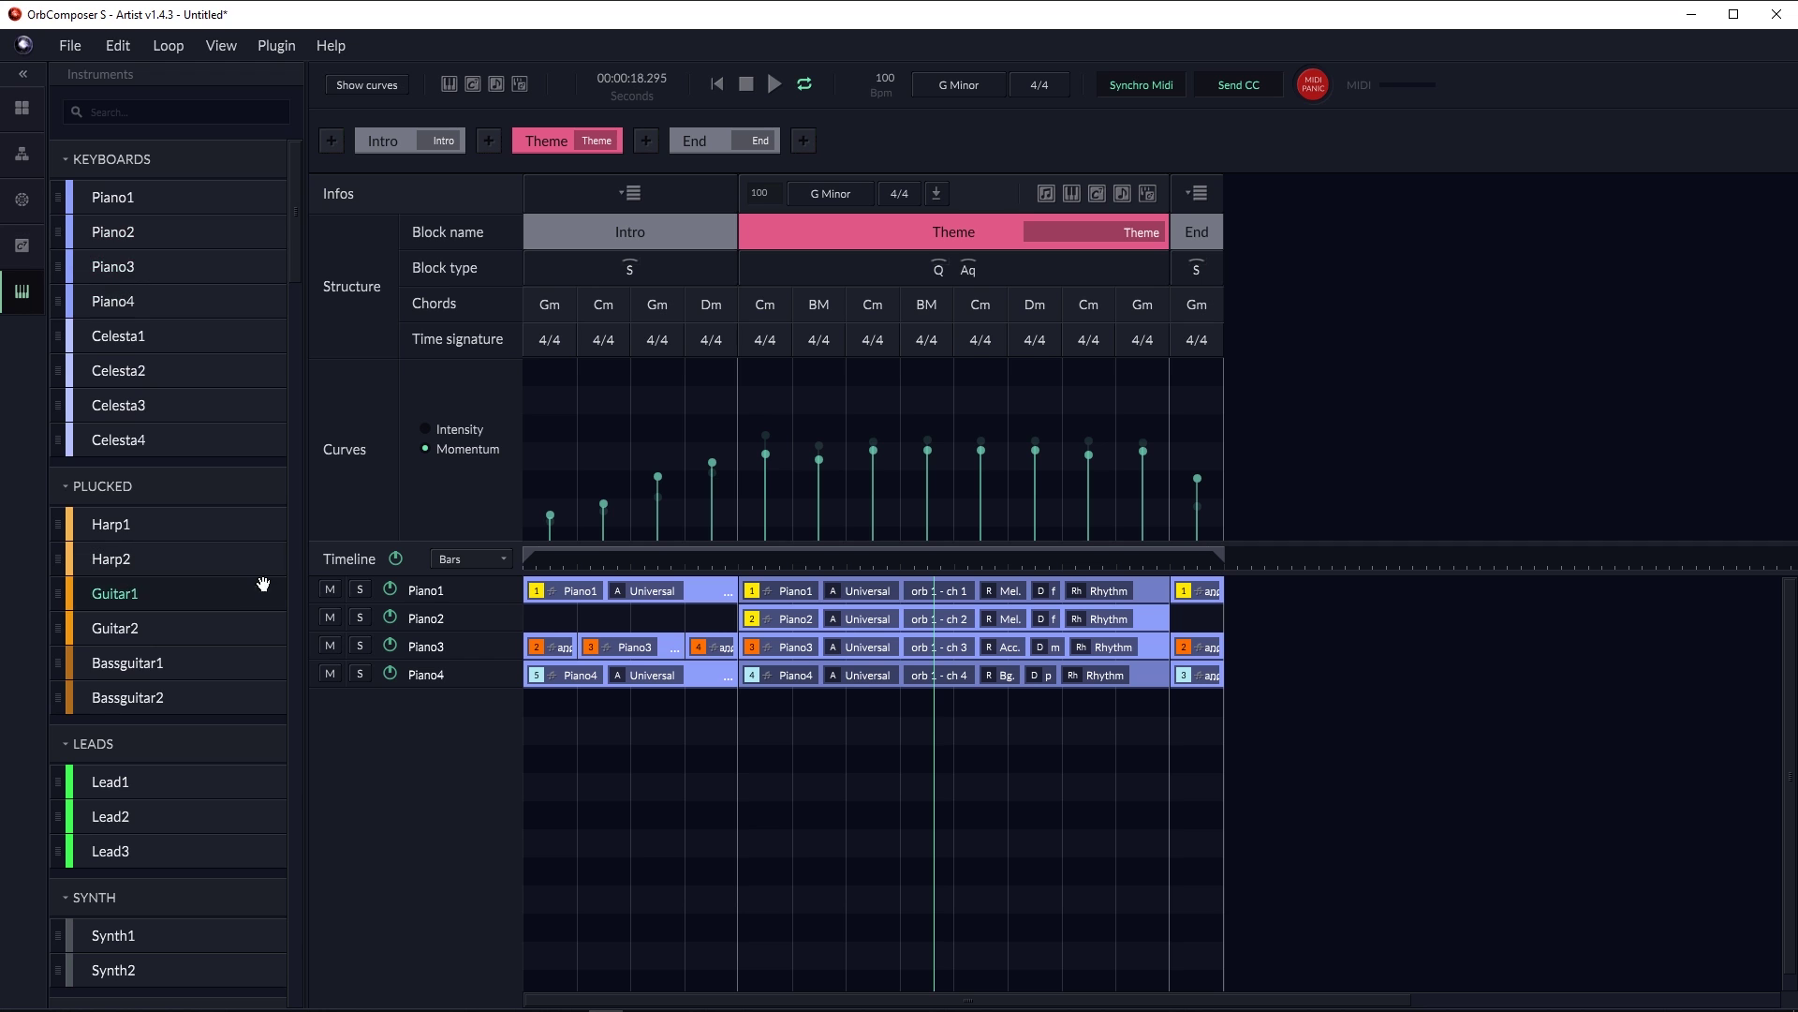
{"action": "scroll", "coordinate": [150, 600], "scroll_direction": "down", "scroll_amount": 5}
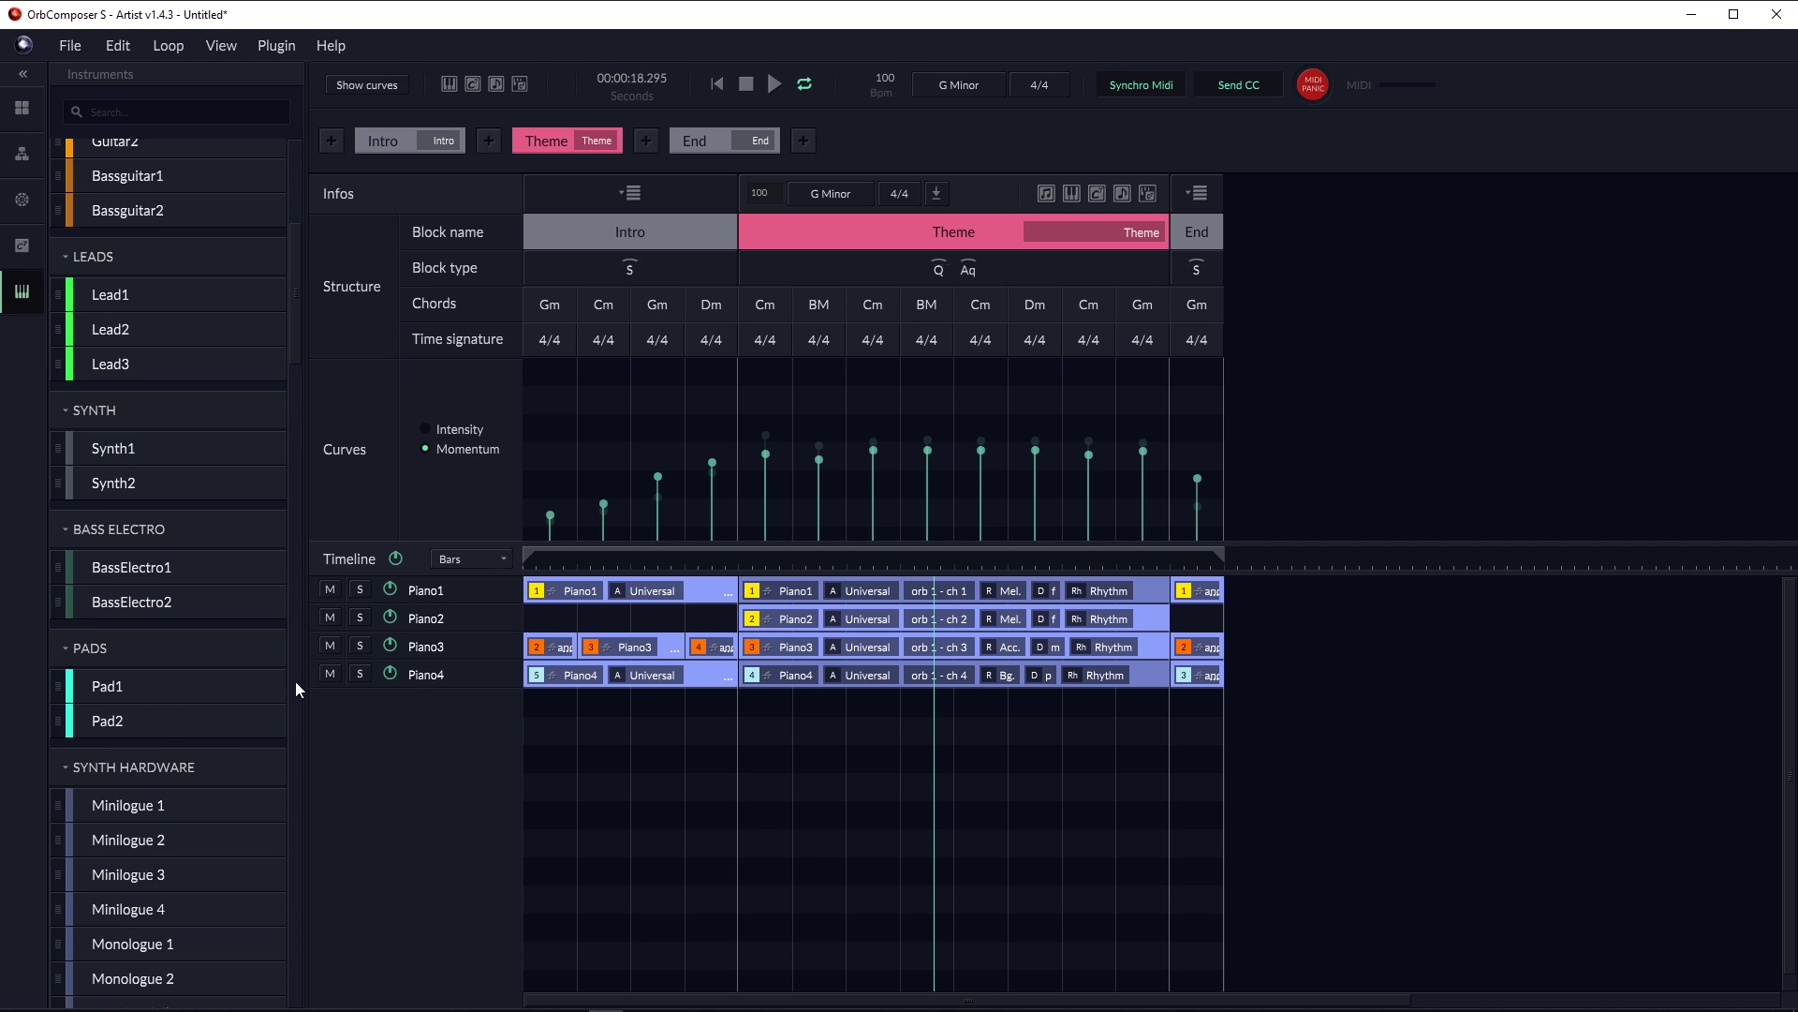
{"action": "scroll", "coordinate": [281, 694], "scroll_direction": "down", "scroll_amount": 3}
{"action": "scroll", "coordinate": [221, 622], "scroll_direction": "down", "scroll_amount": 4}
{"action": "scroll", "coordinate": [221, 620], "scroll_direction": "down", "scroll_amount": 5}
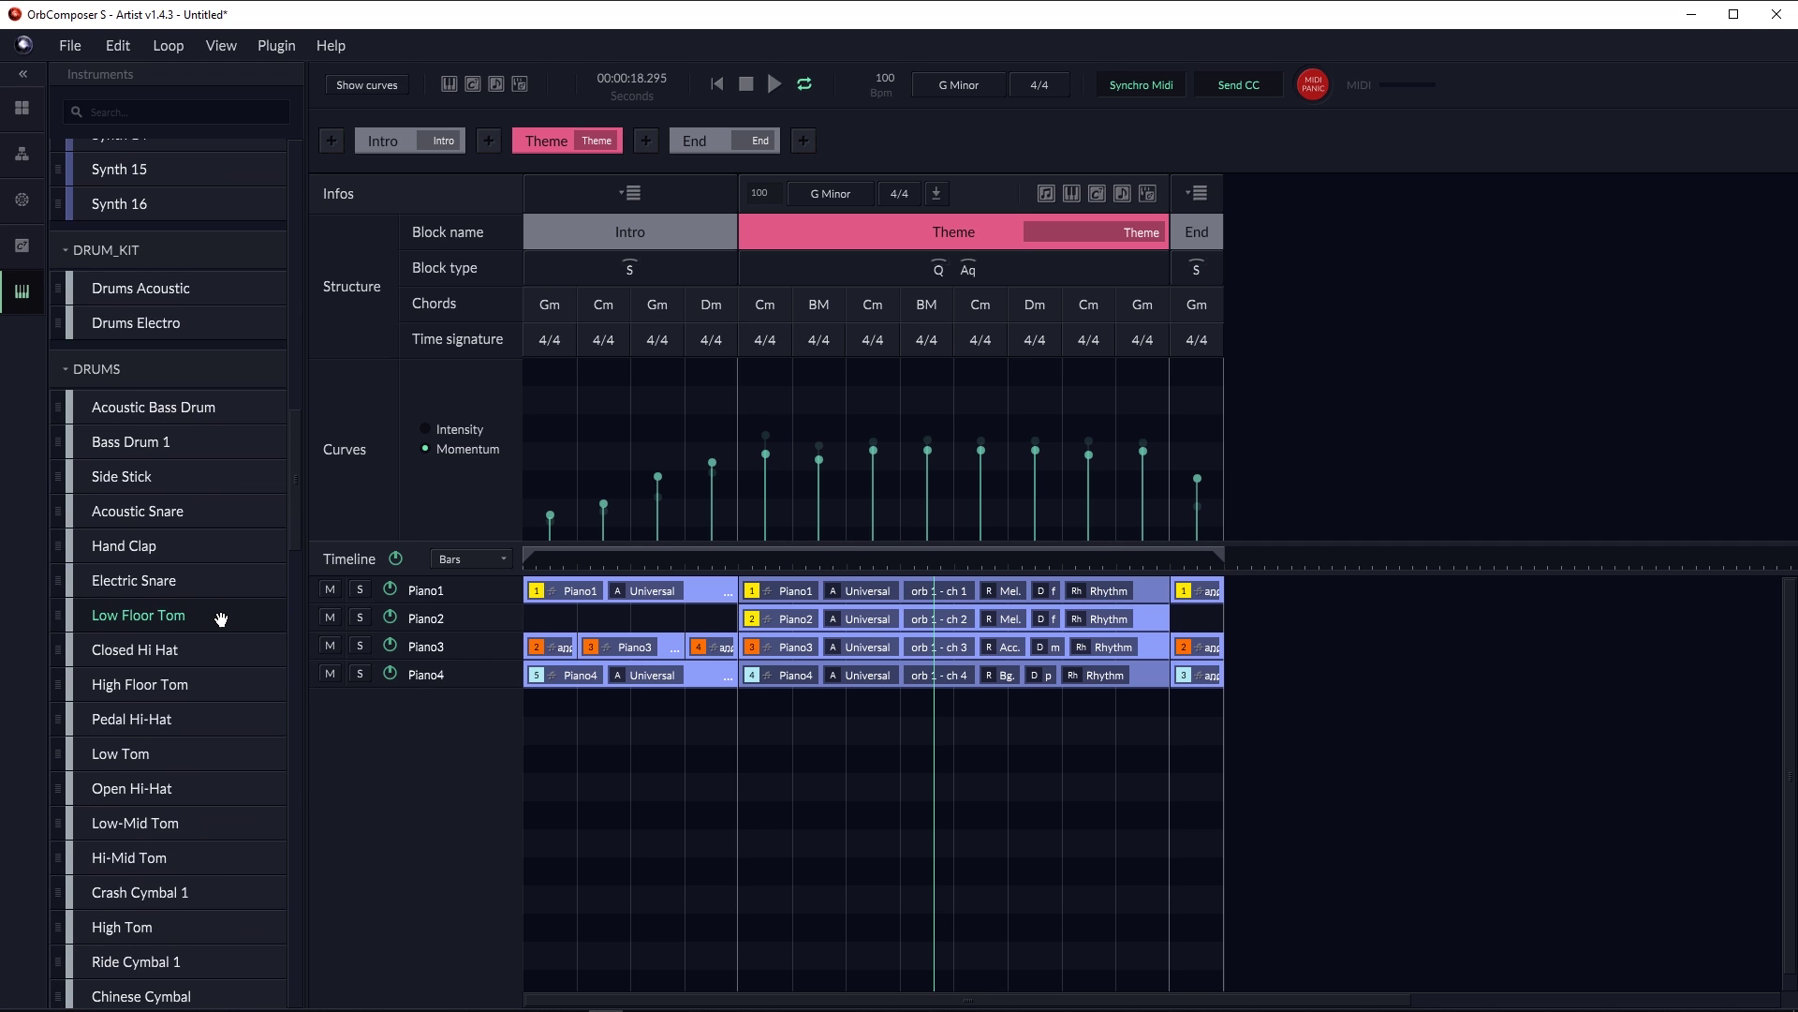
{"action": "scroll", "coordinate": [221, 619], "scroll_direction": "up", "scroll_amount": 3}
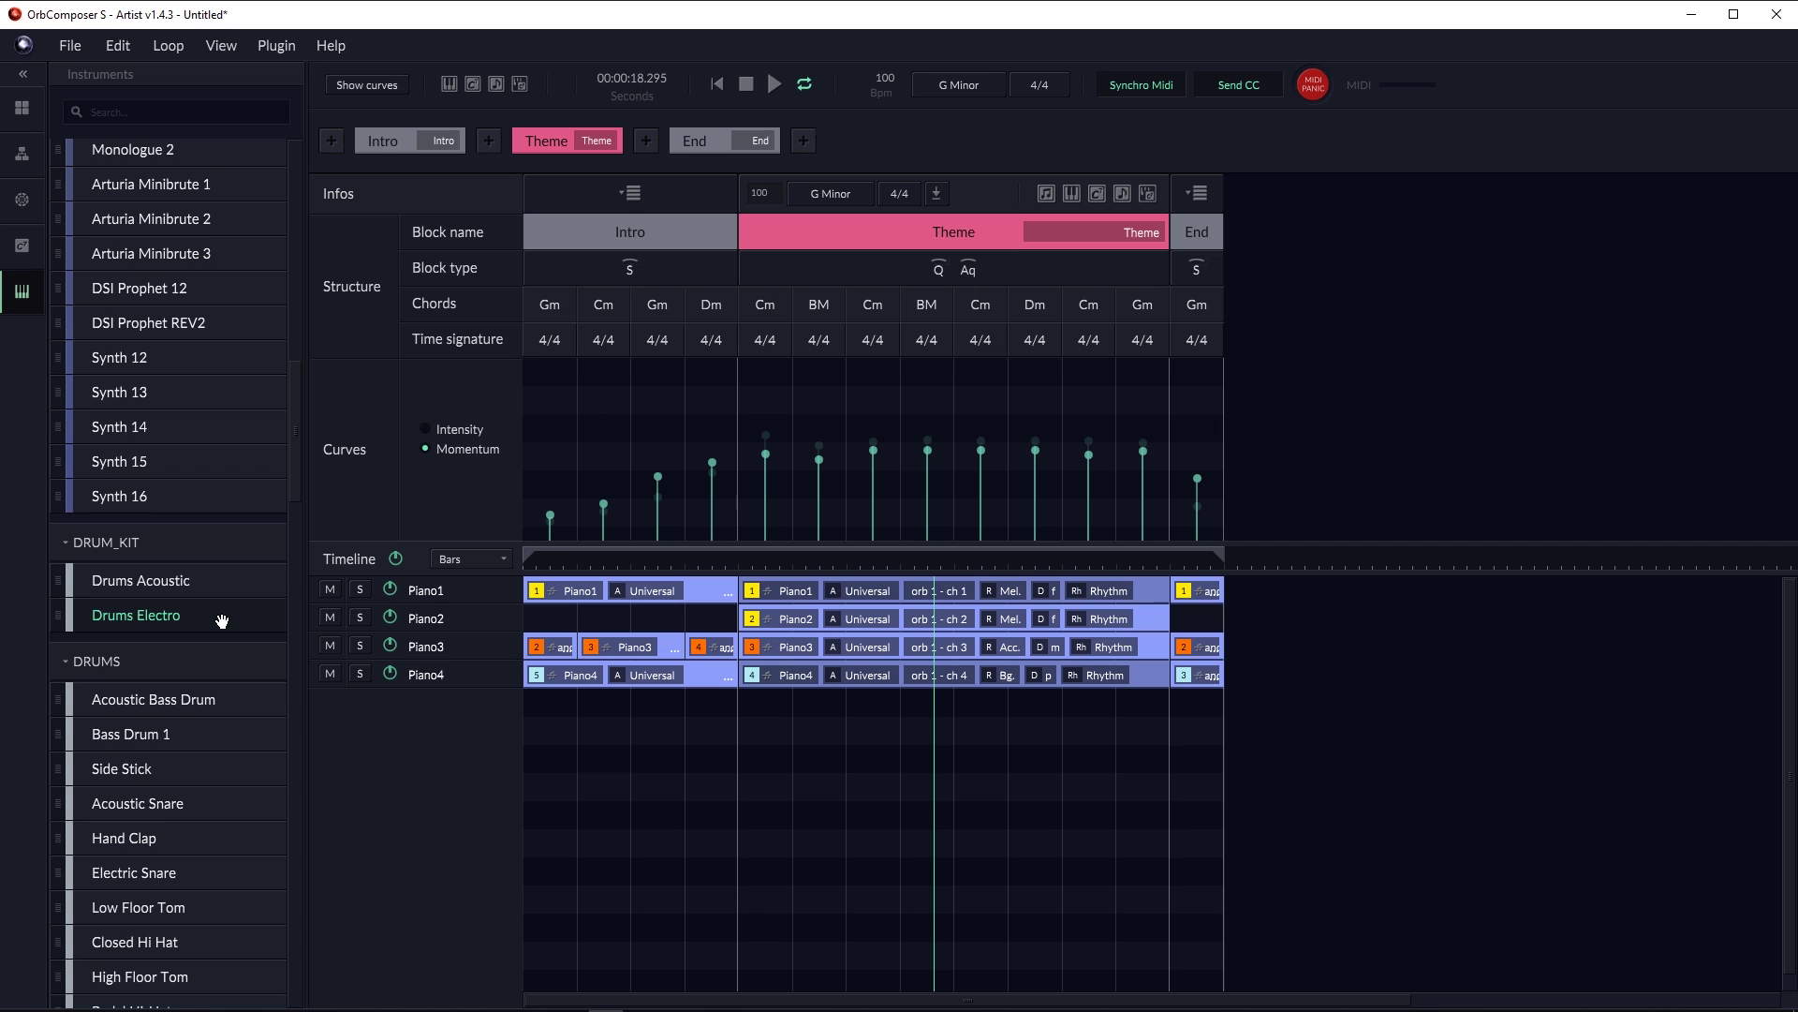
Check the project's MIDI and audio export options without exporting anything.
{"action": "left_click", "coordinate": [56, 49]}
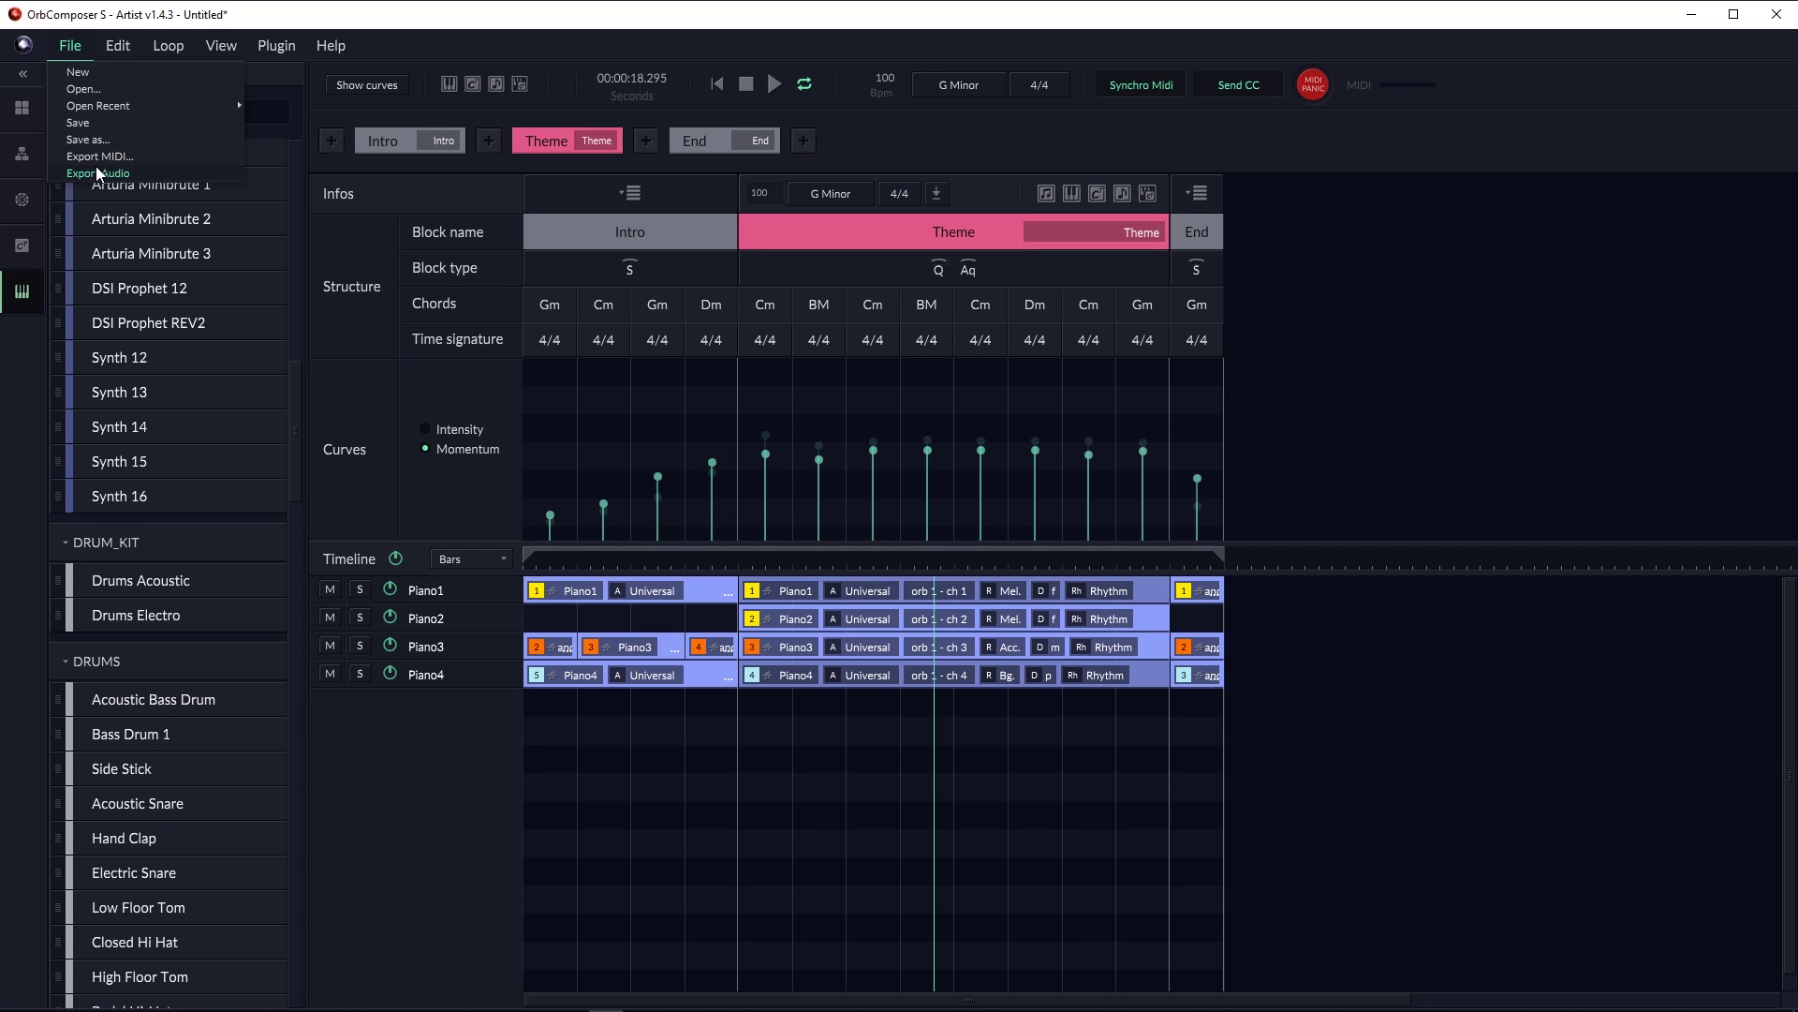
{"action": "left_click", "coordinate": [347, 385]}
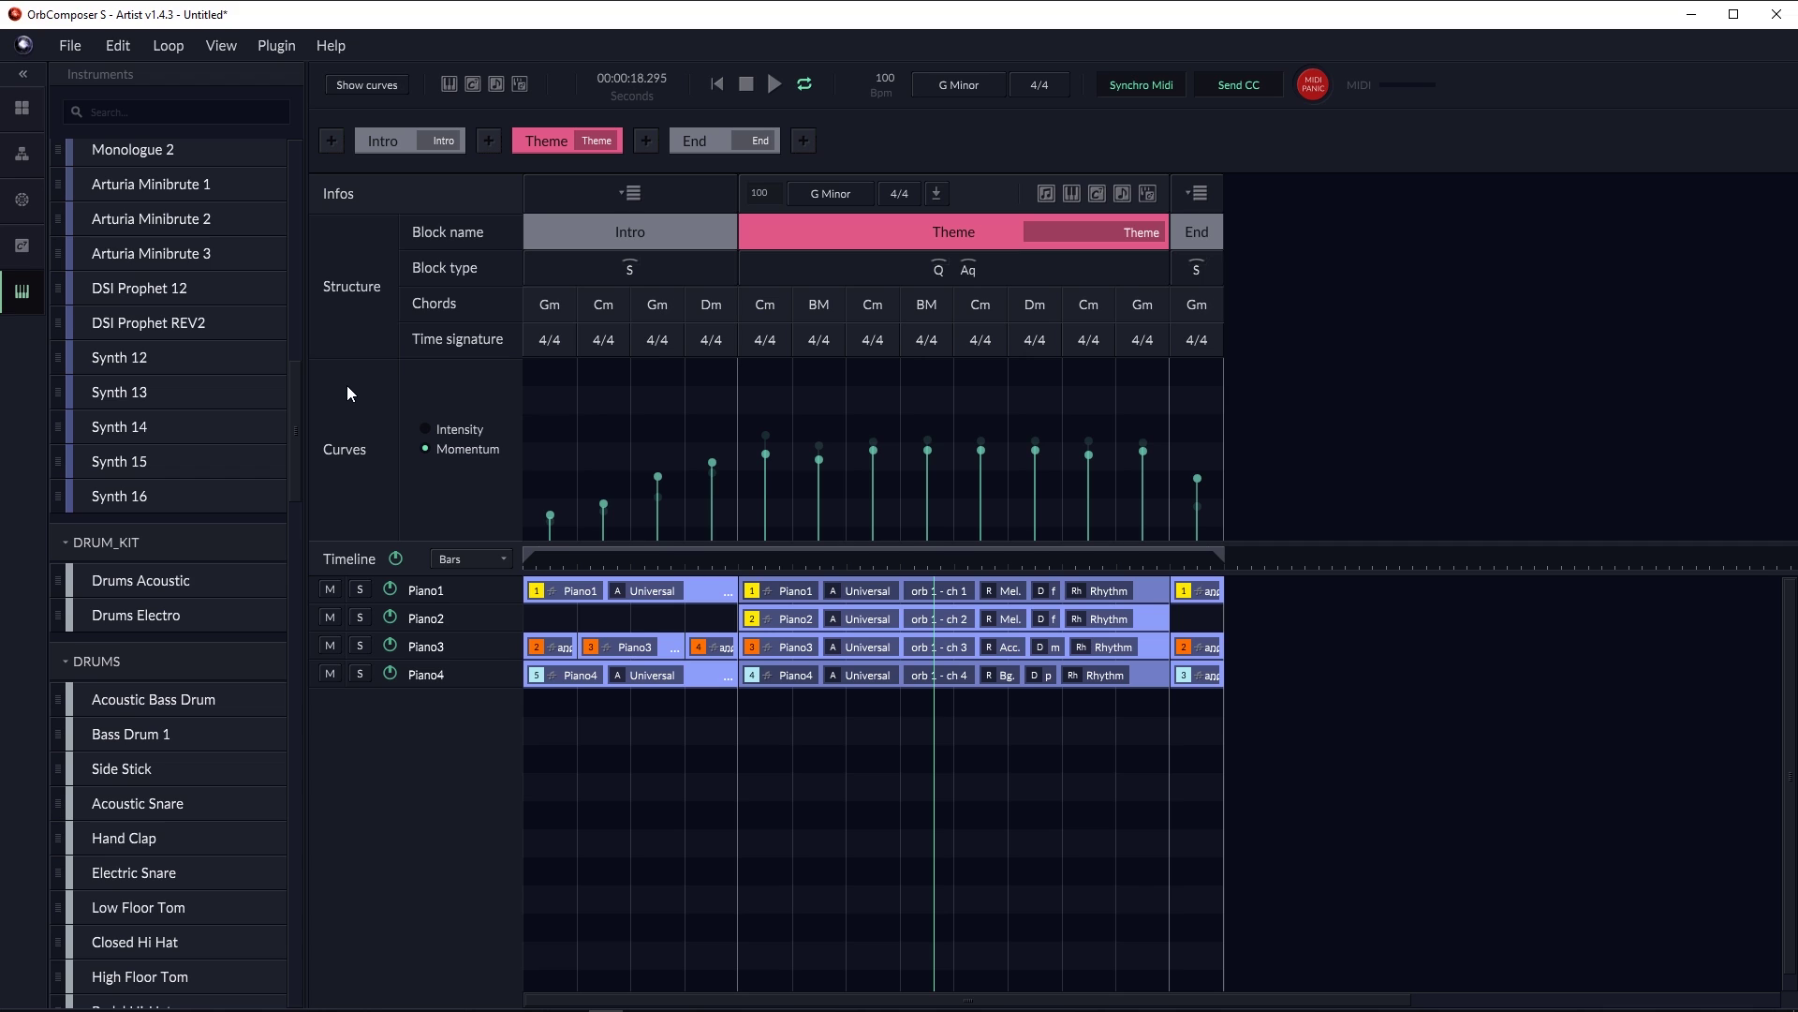